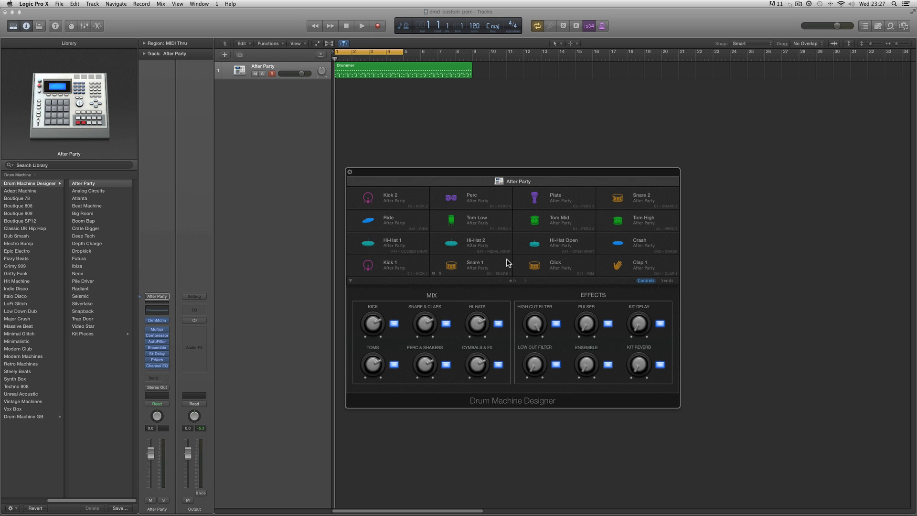
Play the start of the Drummer region to hear the After Party kit, and stop playback.
key(space)
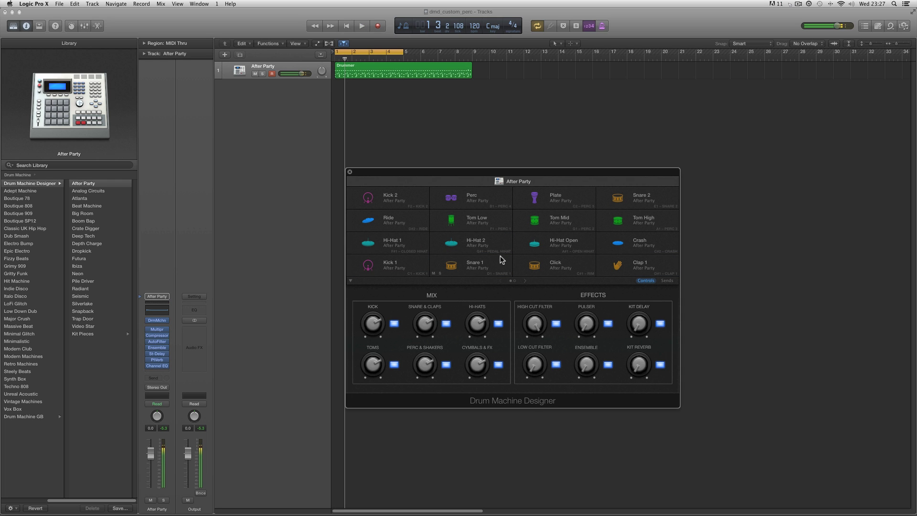
click(344, 28)
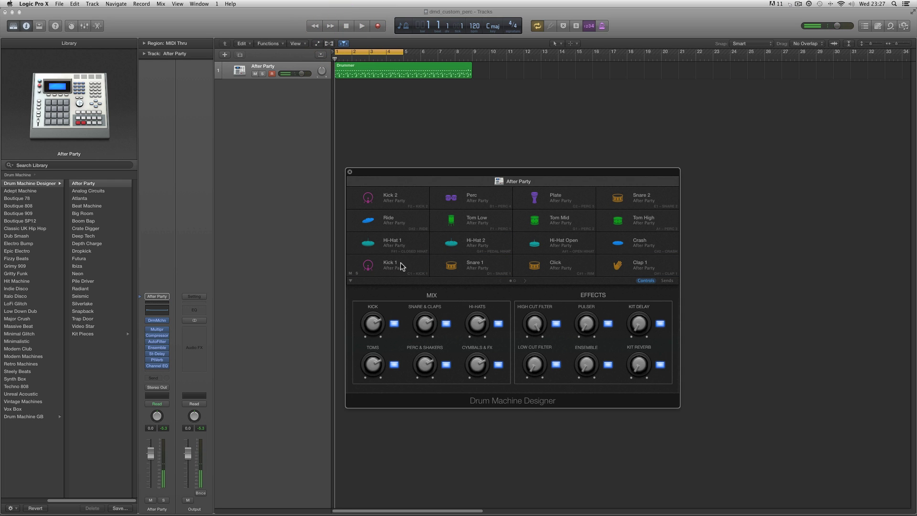
Open the Ultrabeat plug-in window from the Snare 1 pad's controls, close Drum Machine Designer, and reposition Ultrabeat with its link mode off.
click(448, 267)
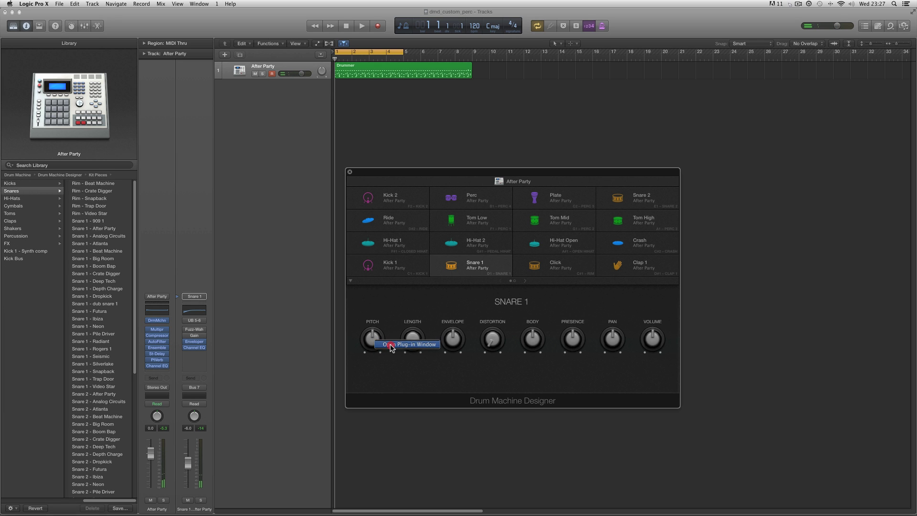
click(391, 345)
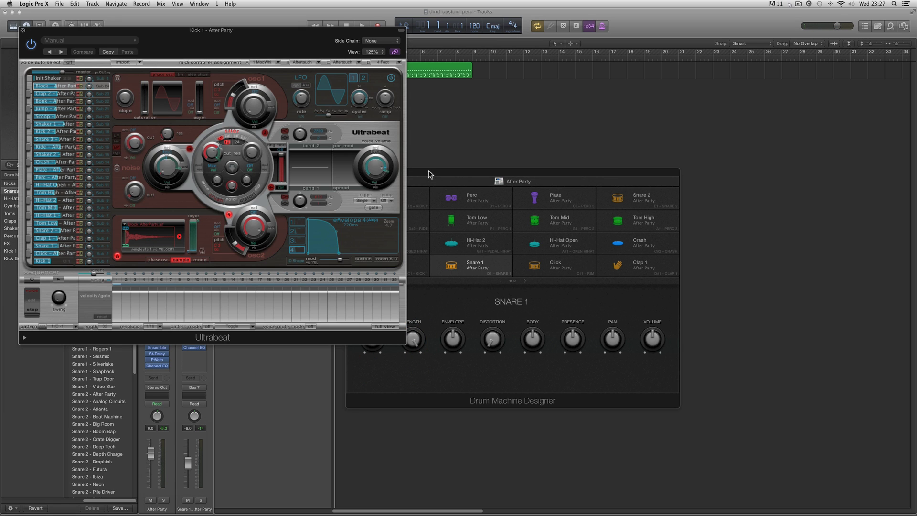
drag(430, 175, 502, 171)
click(420, 173)
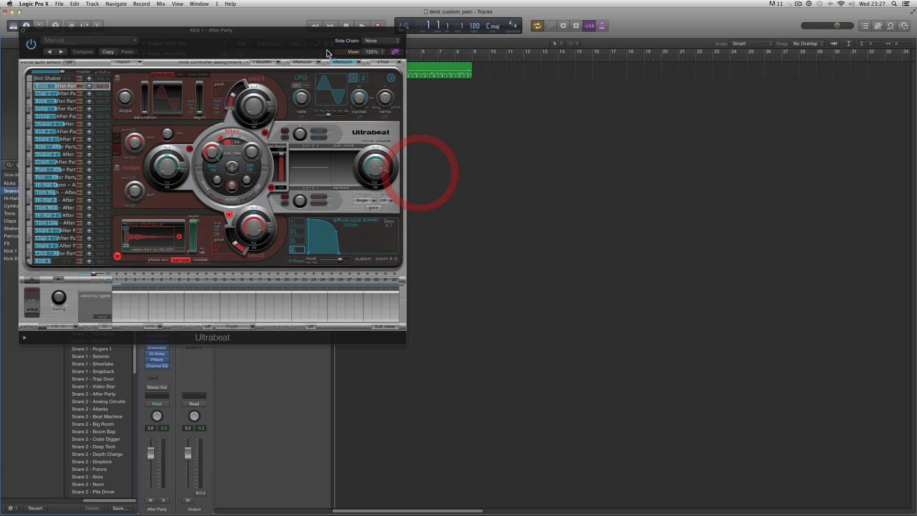
mouse_move(299, 31)
mouse_down()
mouse_move(594, 154)
mouse_move(628, 145)
mouse_move(626, 131)
mouse_up()
click(719, 148)
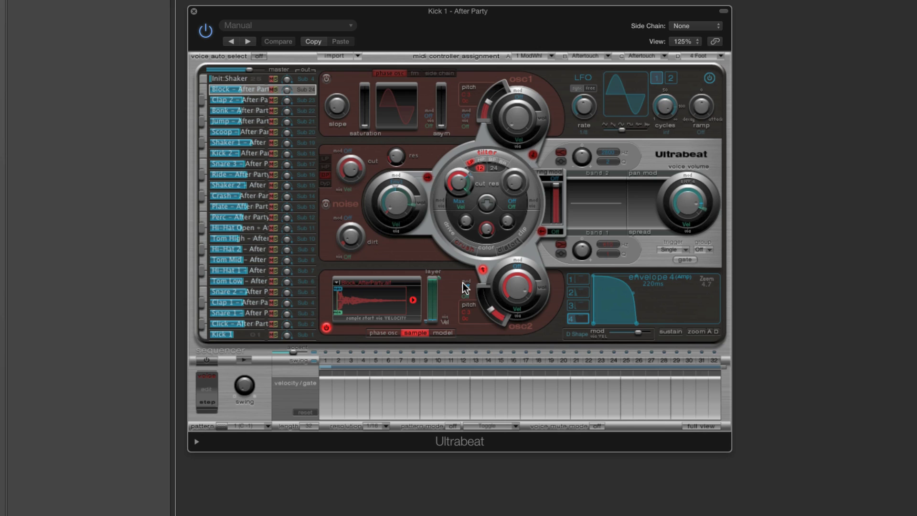
Initialize the Kick 1 voice in Ultrabeat's lowest slot with the Sample preset.
click(253, 332)
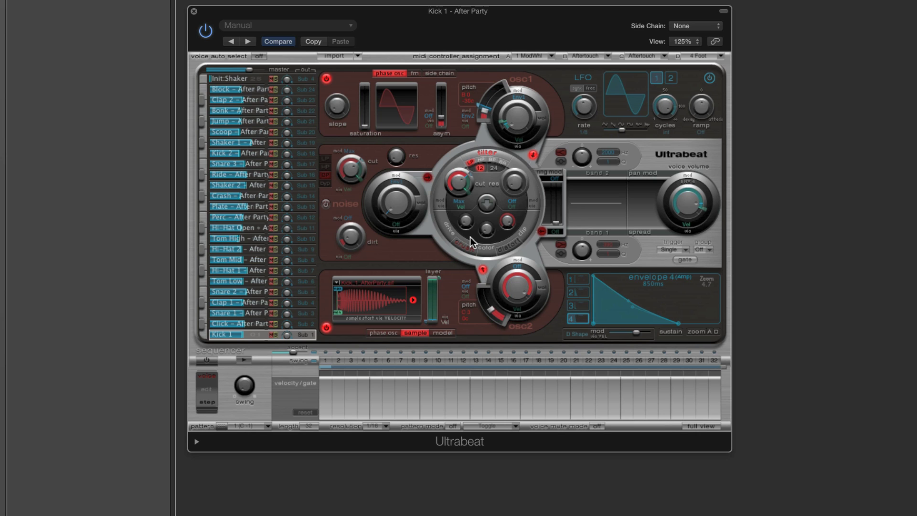
right_click(253, 335)
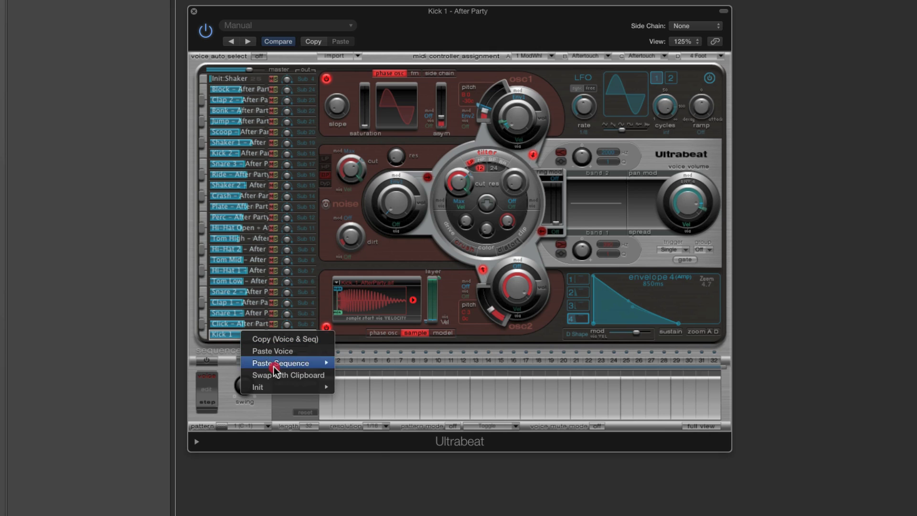
mouse_move(276, 389)
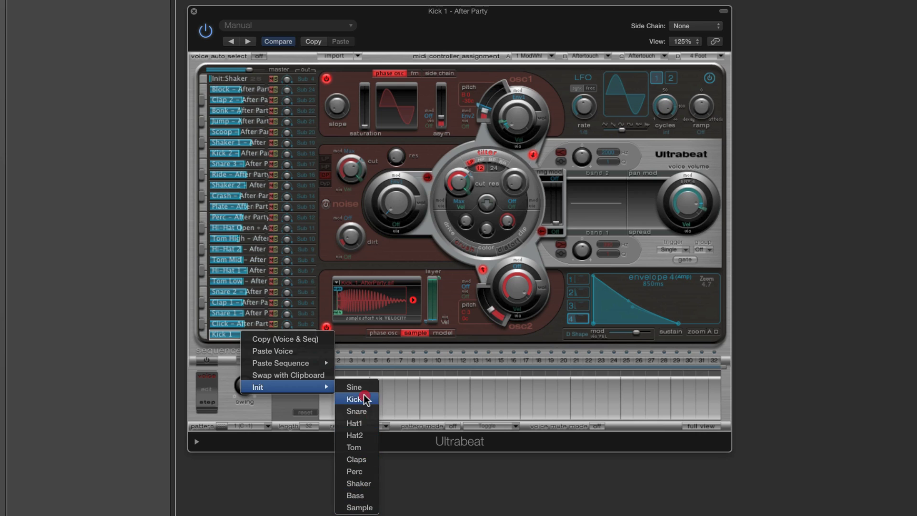
click(371, 508)
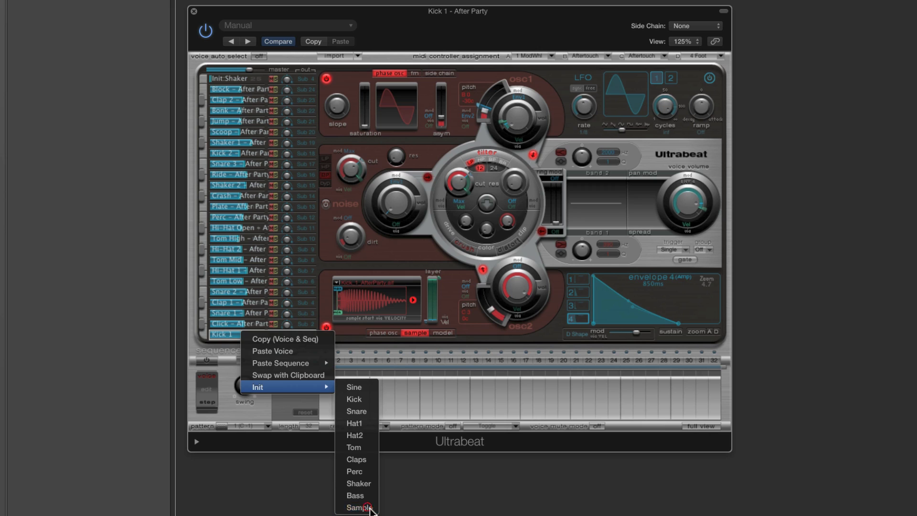
click(390, 283)
click(384, 275)
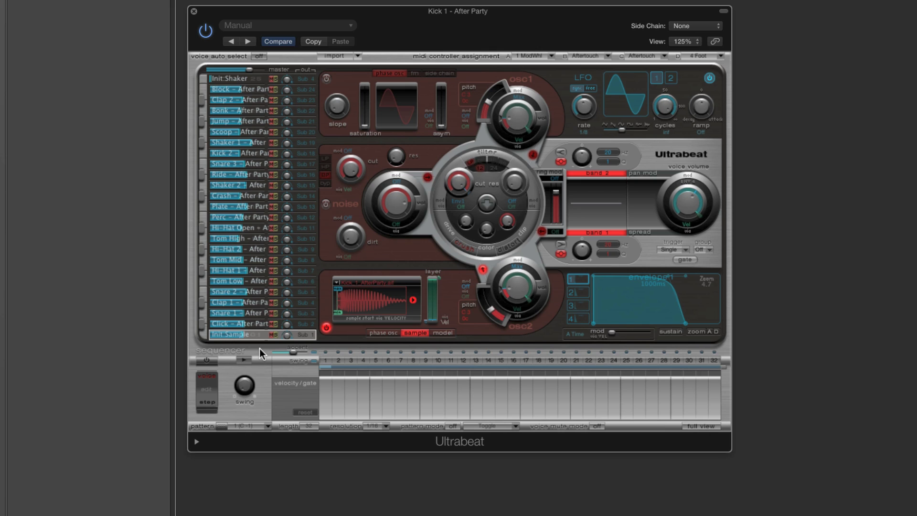
Rename the initialized sample voice as Kick.
double_click(228, 334)
text(Kick)
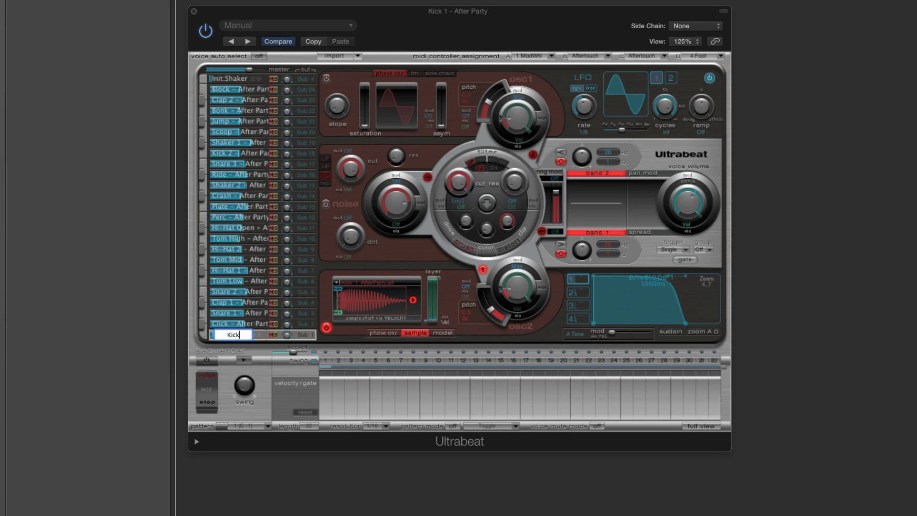
key(Return)
Switch off the Kick voice's LFO and both EQ bands.
click(709, 79)
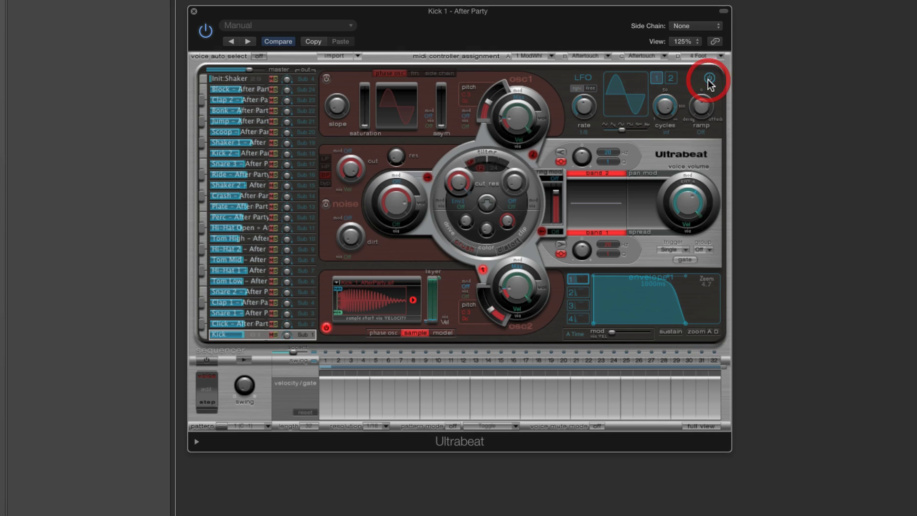
click(598, 174)
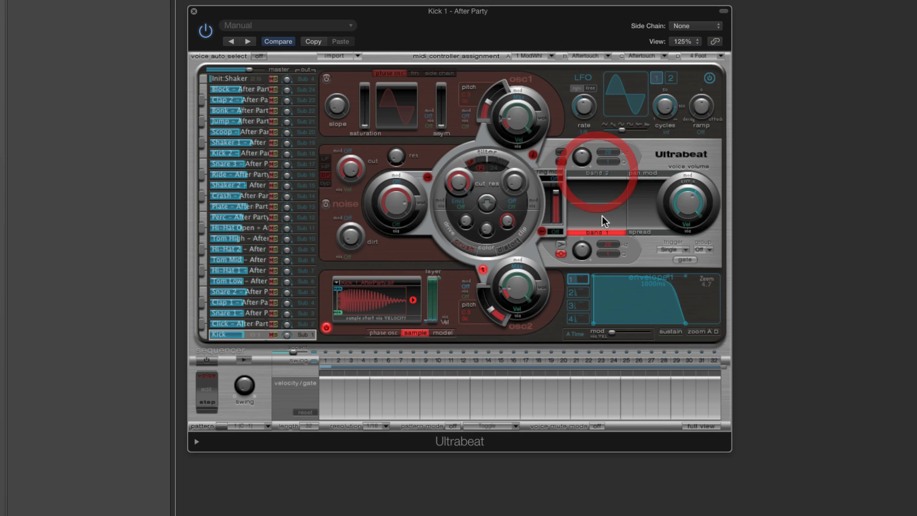
click(596, 232)
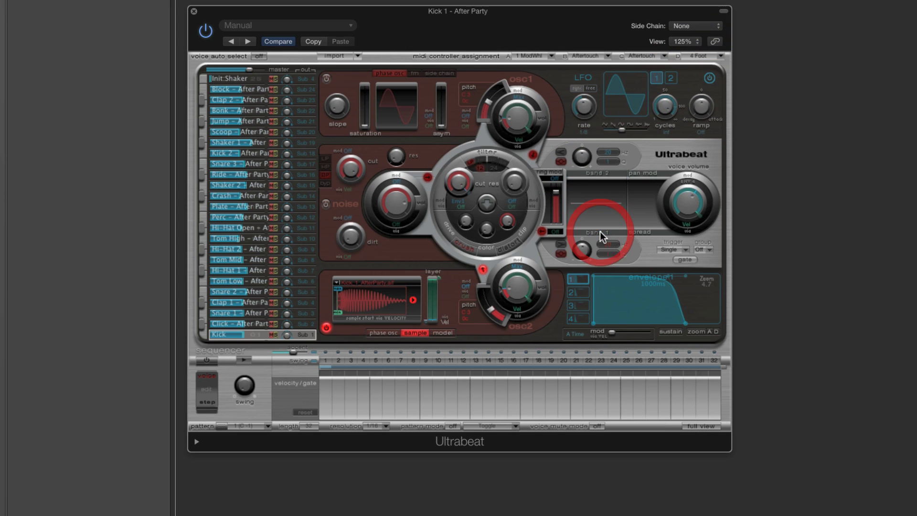
Set oscillator 2's volume modulation and via sources to Off, with volume at about 1 dB, and bypass its filter routing.
click(519, 315)
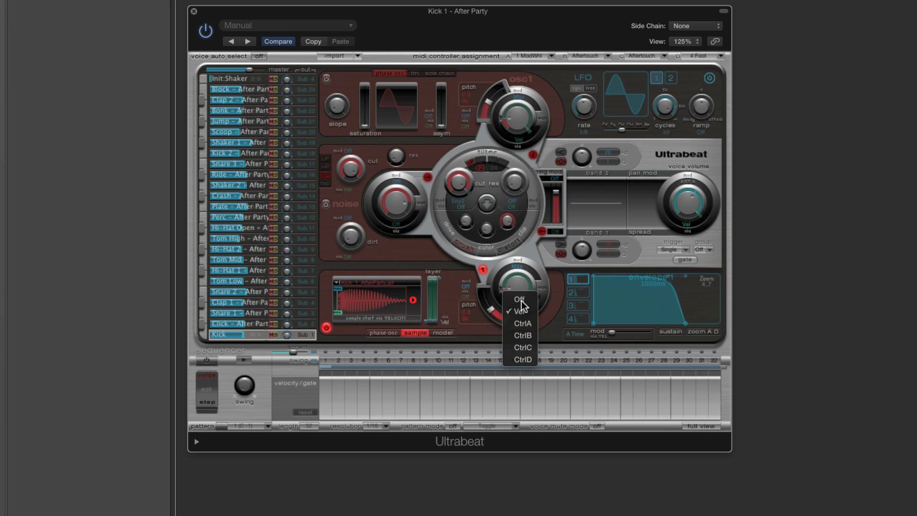
click(521, 312)
click(520, 267)
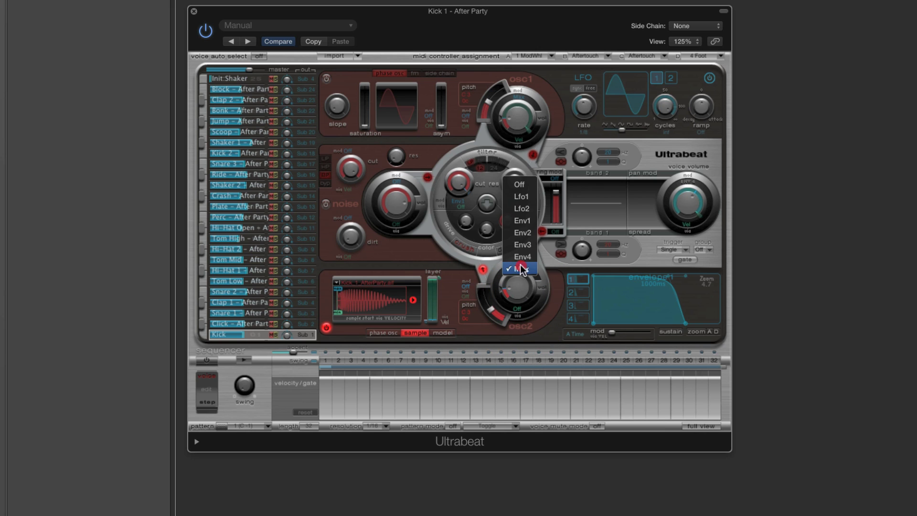
click(520, 184)
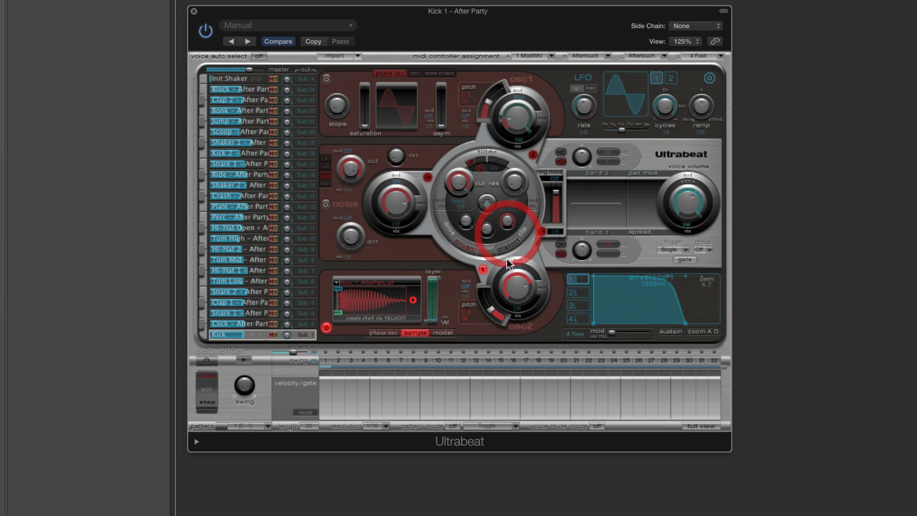
drag(510, 296, 509, 273)
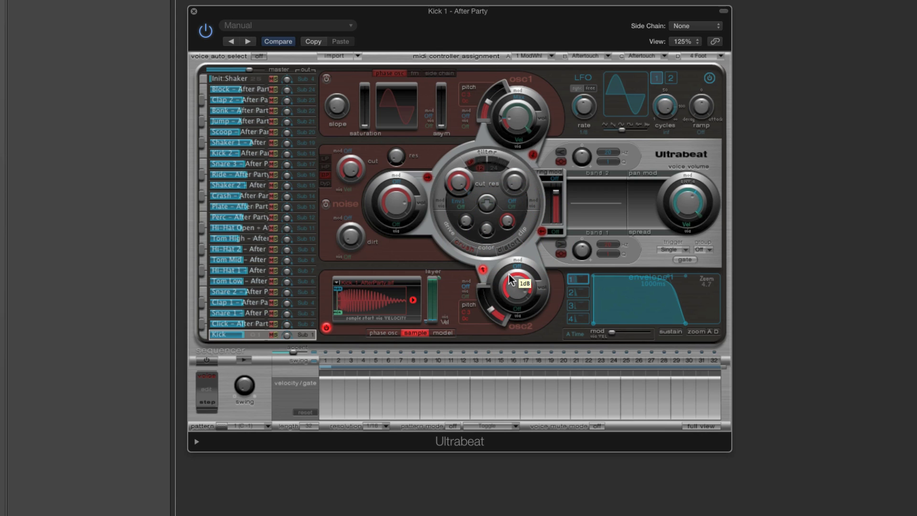
click(483, 269)
click(483, 270)
Turn off sustain on envelope 4 and shape its decay into a fuller curve of about 250 ms.
click(579, 320)
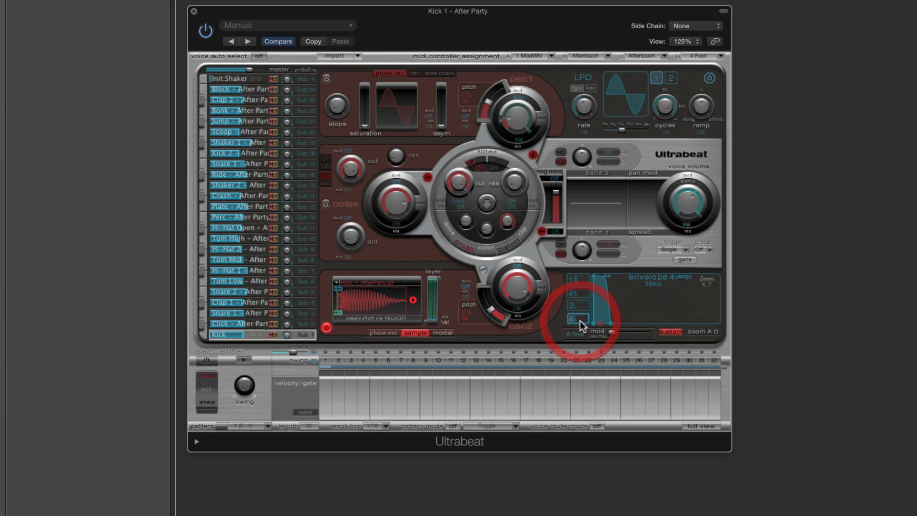
click(667, 332)
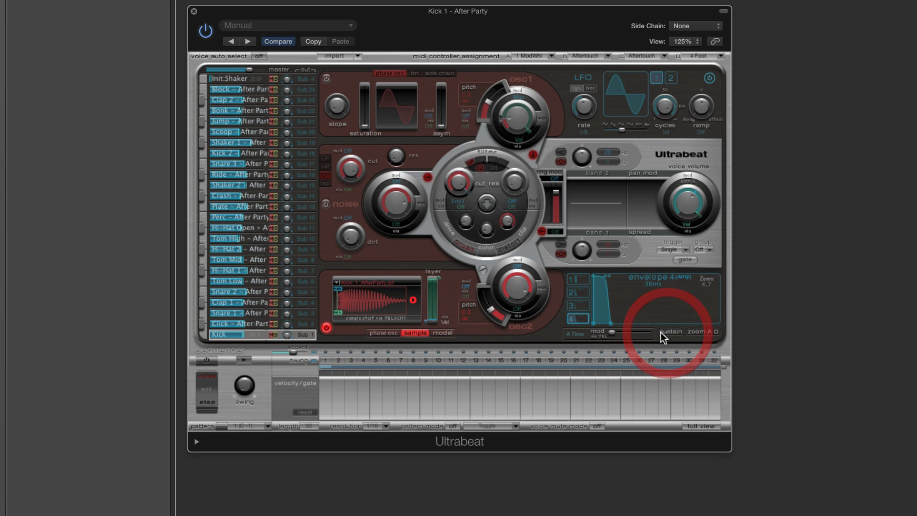
click(612, 323)
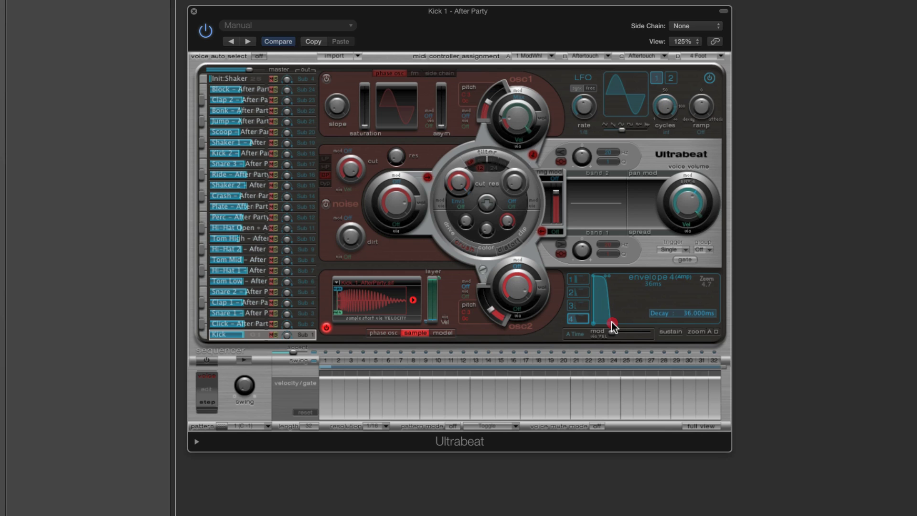
drag(612, 324, 642, 327)
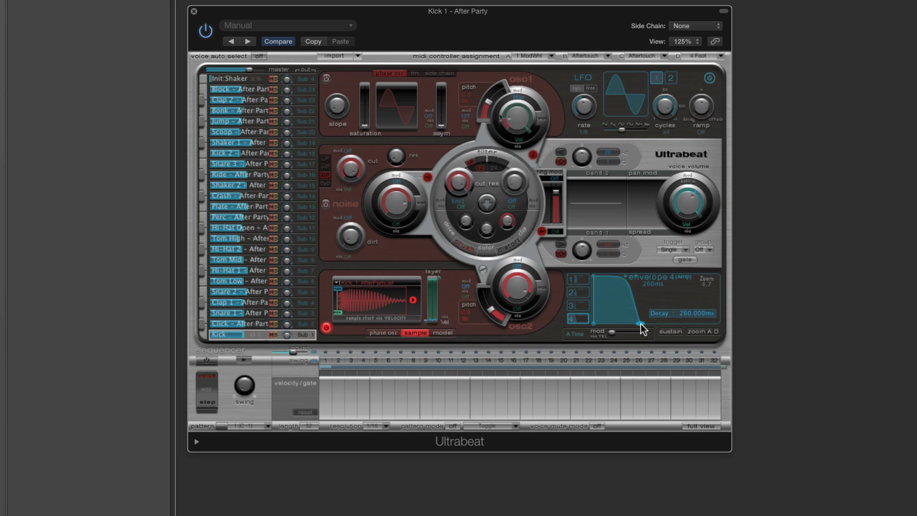
click(639, 323)
click(625, 278)
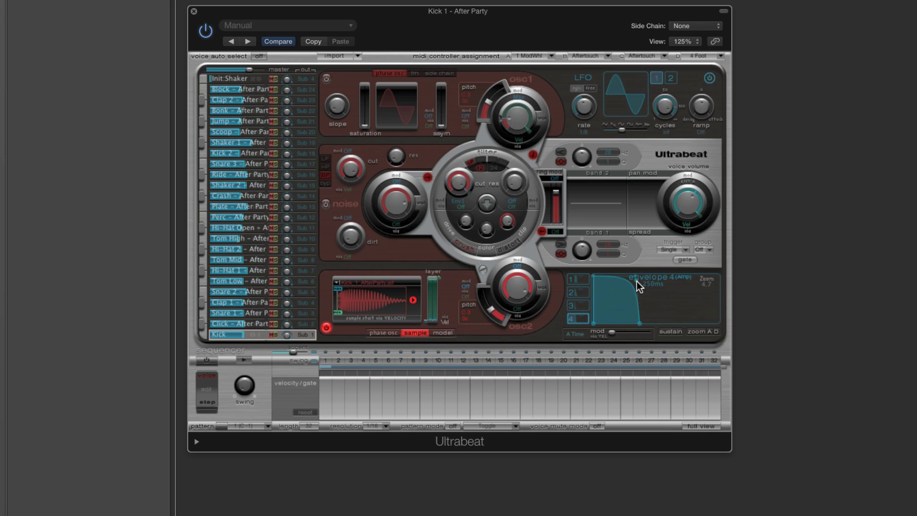
click(638, 282)
mouse_move(640, 325)
Unload the kick sample from oscillator 2.
click(370, 284)
click(373, 310)
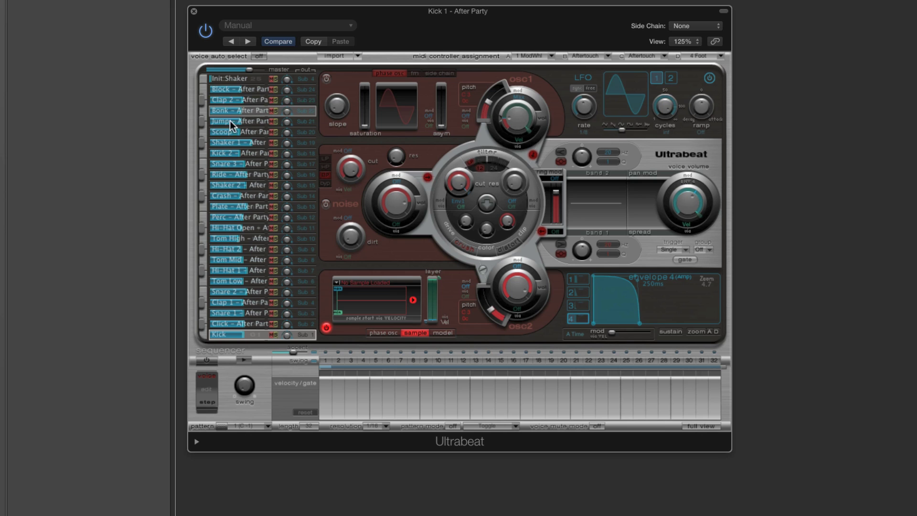
Set the Kick voice's level to -4.0 dB and copy the voice with its sequence.
click(252, 334)
right_click(252, 334)
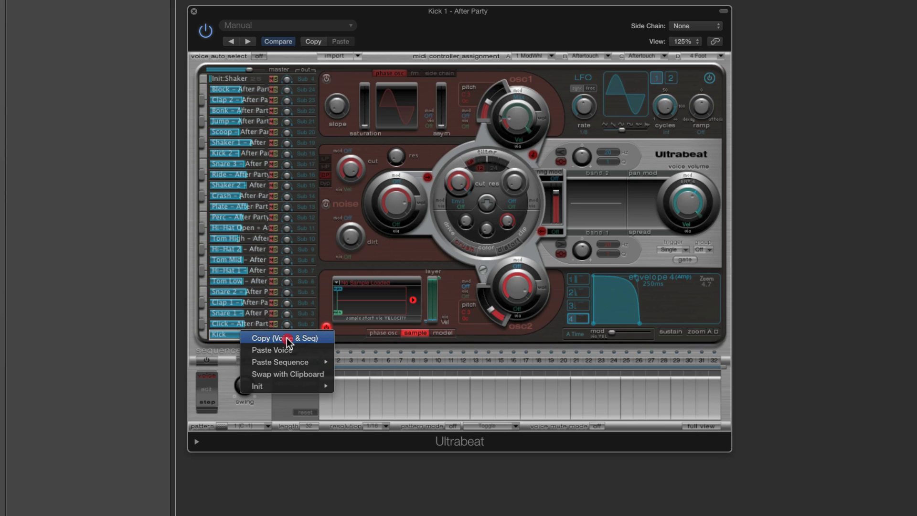
click(287, 337)
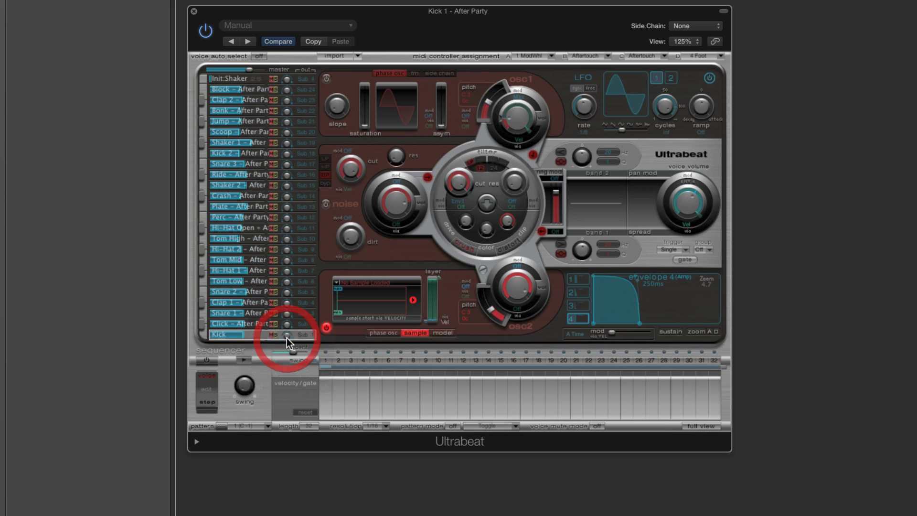
click(242, 334)
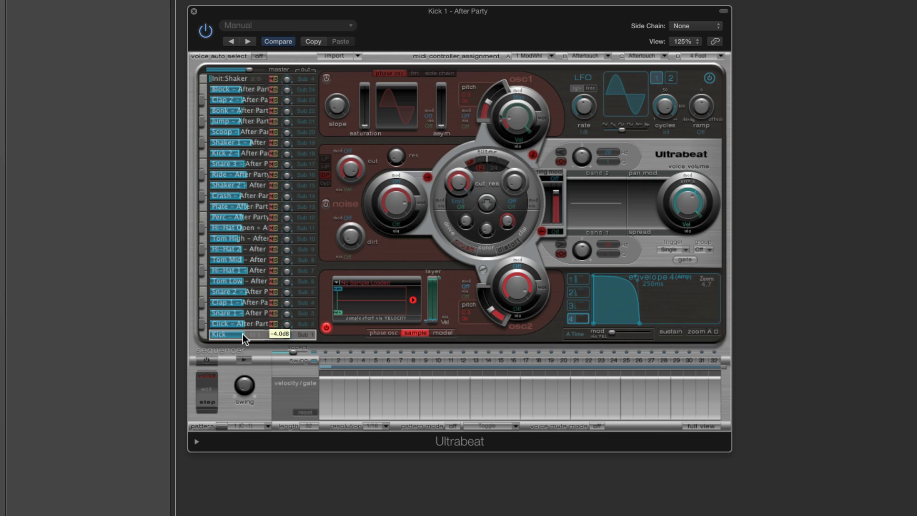
right_click(243, 334)
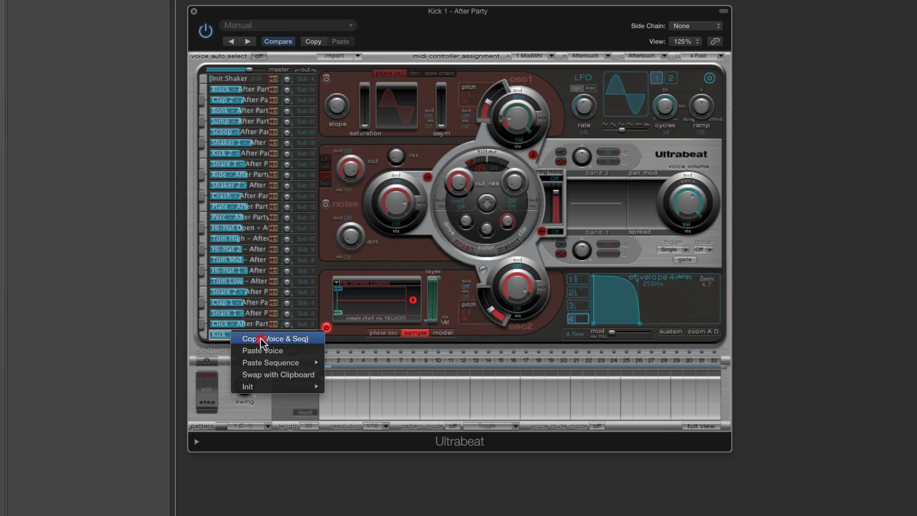
click(261, 339)
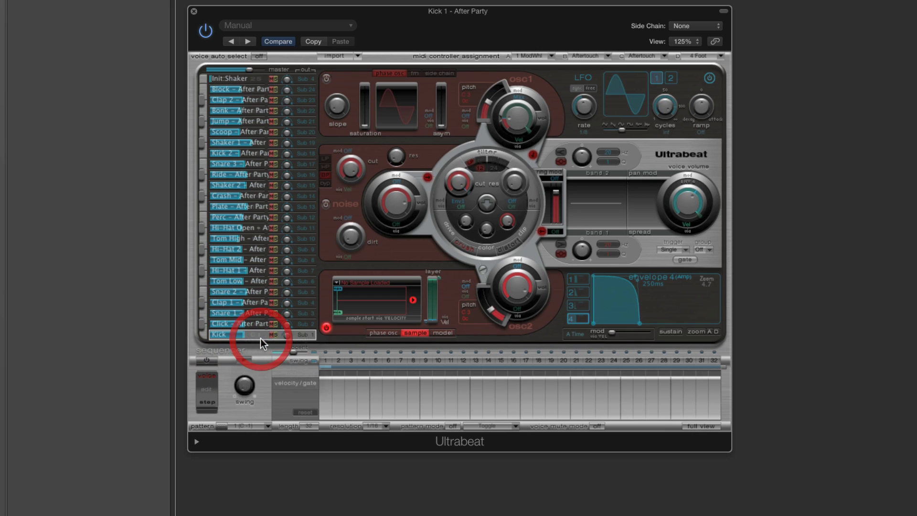
Replace the Click - After Party voice with the copied Kick voice and rename it Click.
click(235, 326)
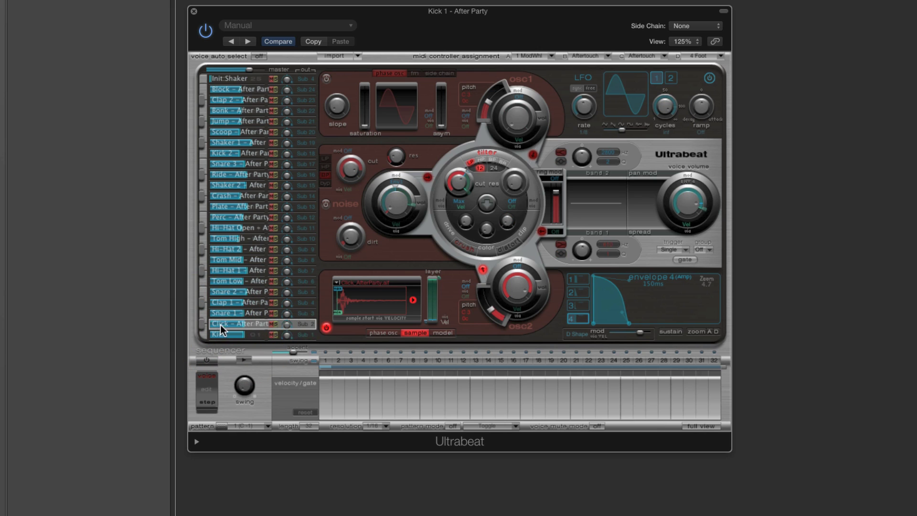
click(236, 326)
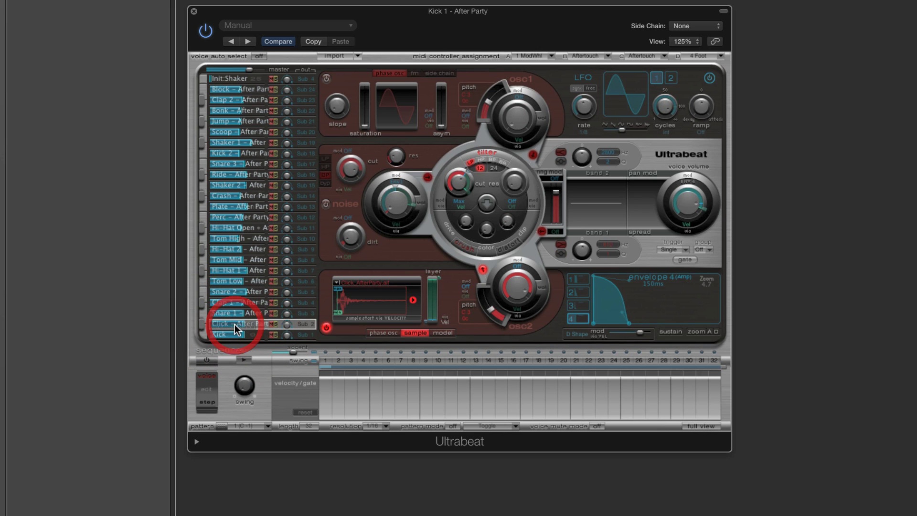
right_click(235, 327)
click(260, 341)
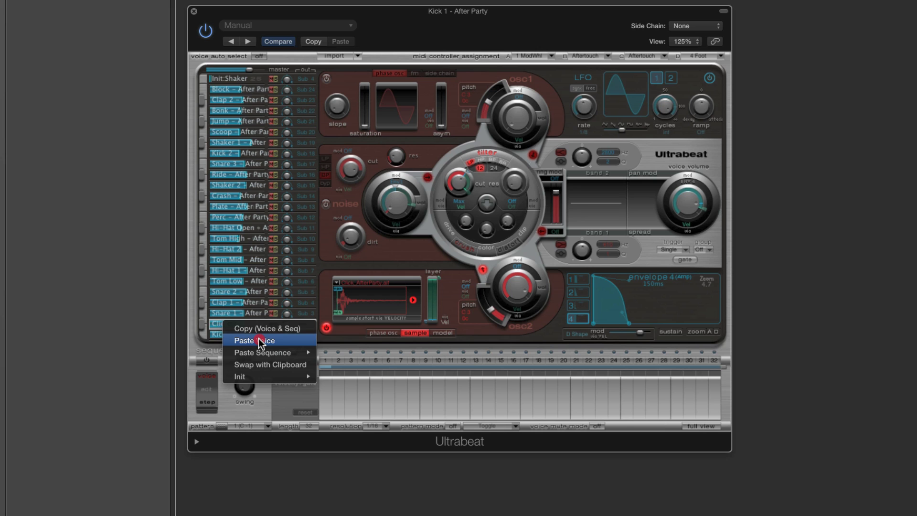
double_click(224, 324)
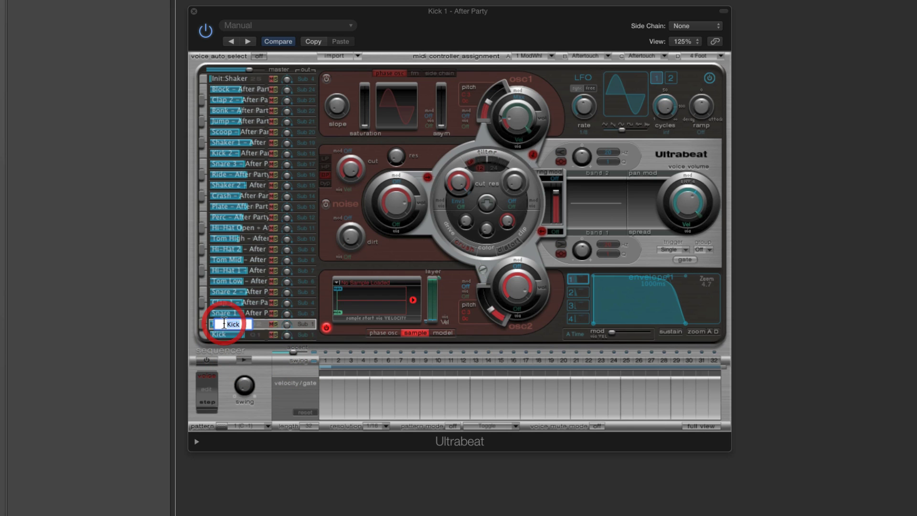
text(Click)
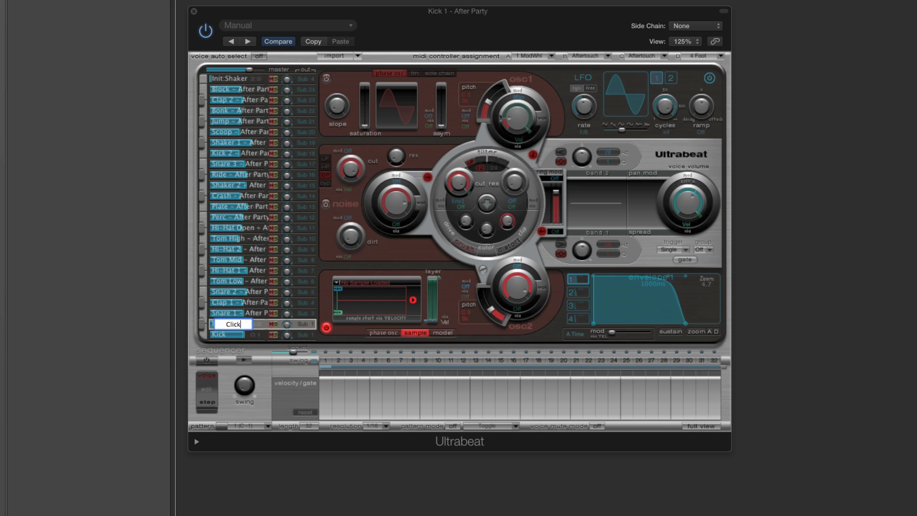
key(Return)
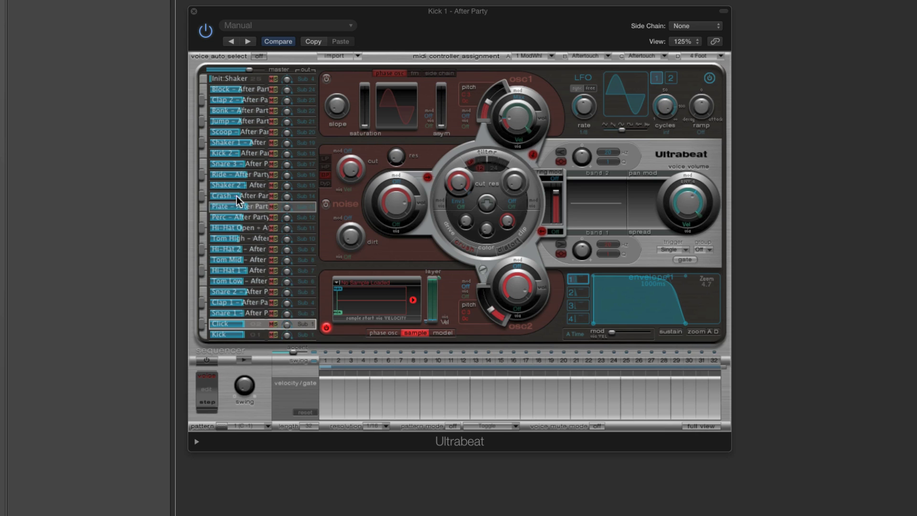
Paste the copied voice over the Snare 1 - After Party voice and name it Snare 1.
click(233, 316)
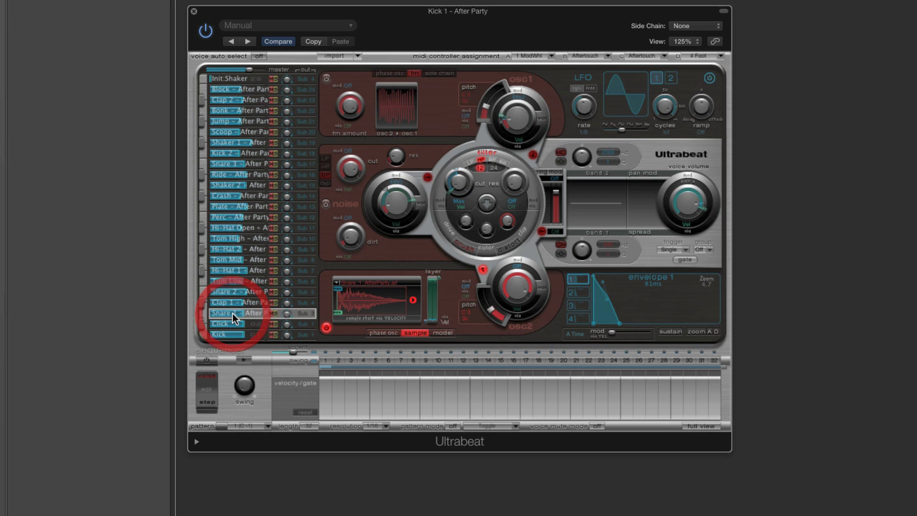
right_click(234, 316)
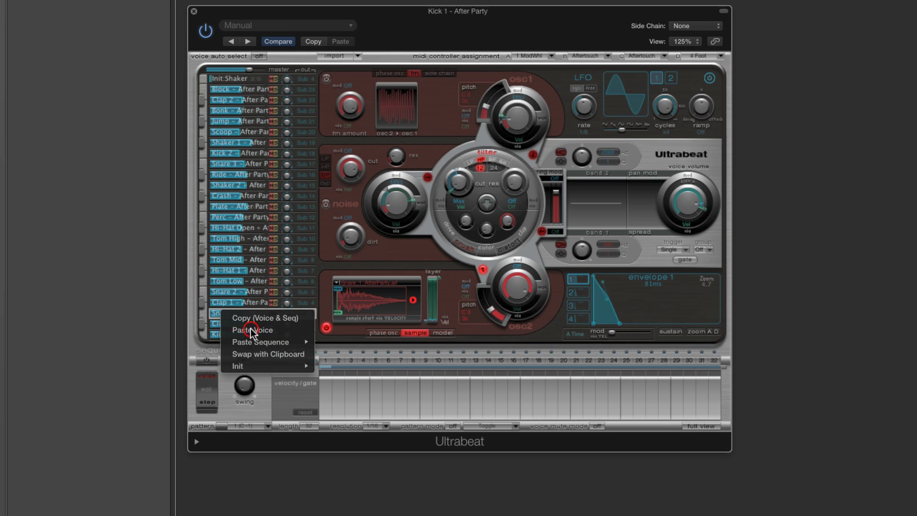
click(251, 331)
double_click(226, 313)
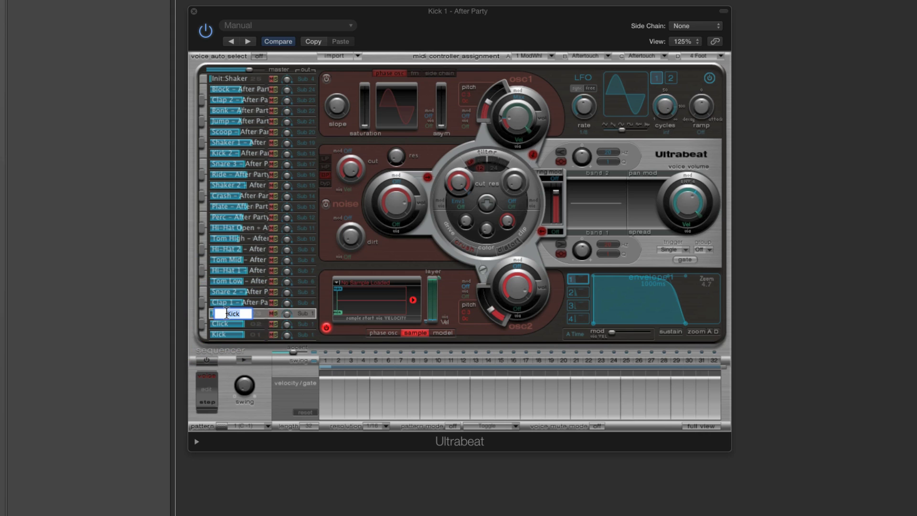
text(Snare 1)
key(Return)
Paste the copied voice over the Clap 1 - After Party voice and name it Clap.
right_click(228, 302)
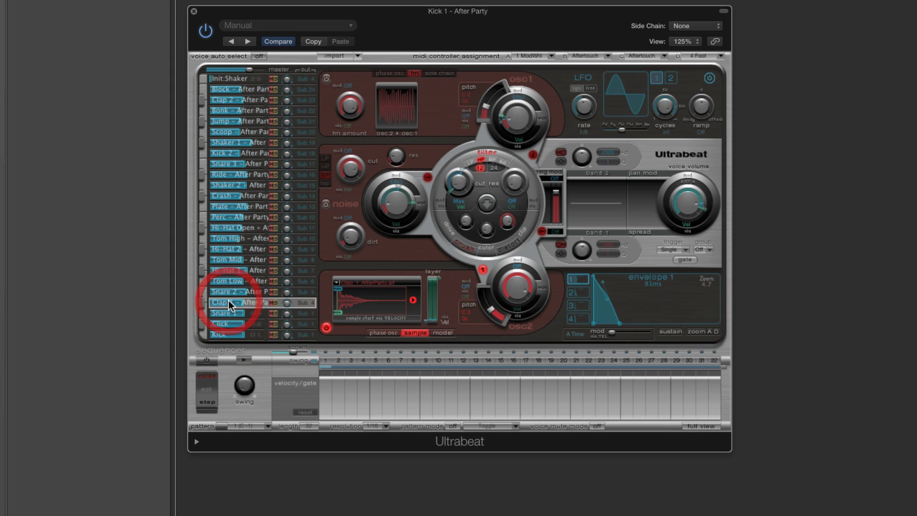
click(251, 315)
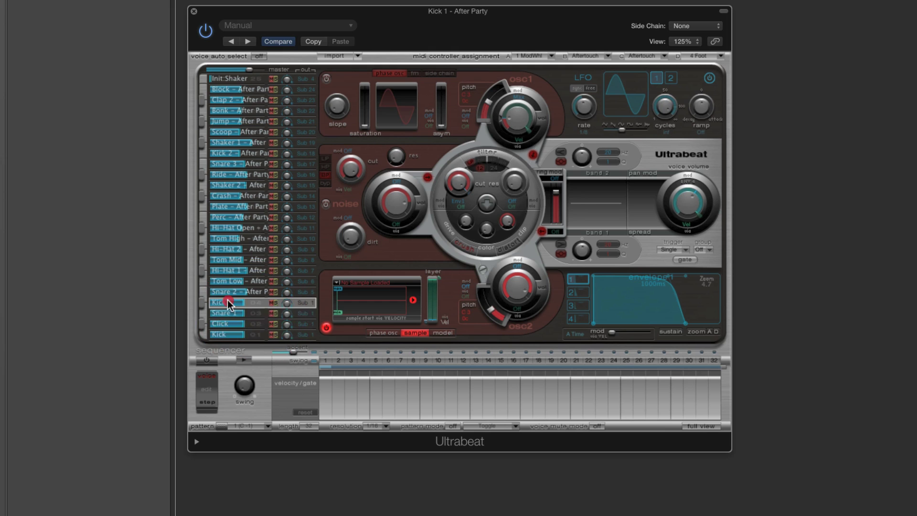
double_click(227, 302)
text(Clap)
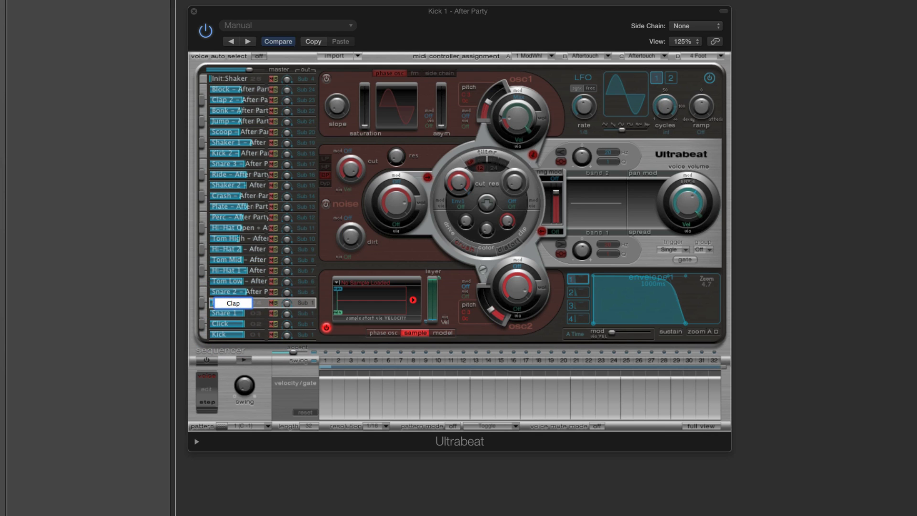
key(Return)
Paste the copied voice over the Snare 2 - After Party voice and name it Snare 2.
click(231, 292)
right_click(230, 292)
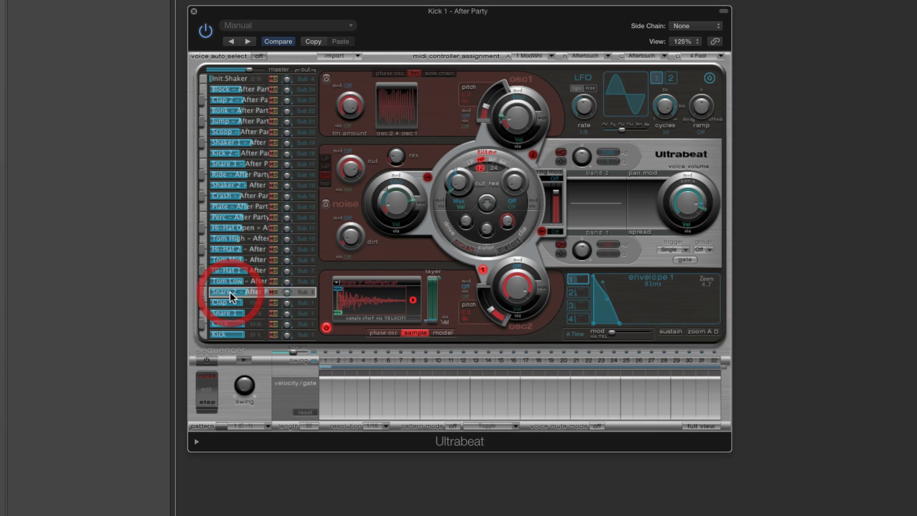
click(248, 313)
double_click(226, 291)
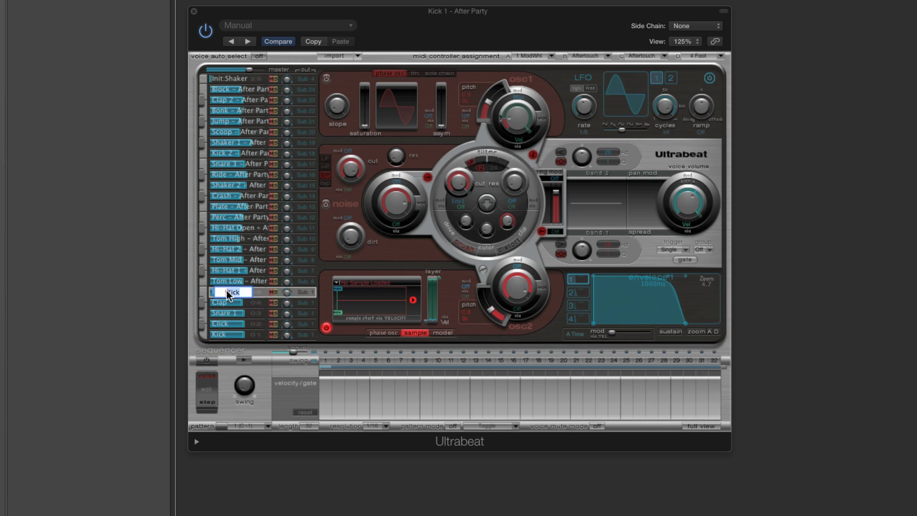
text(Snare 2)
key(Return)
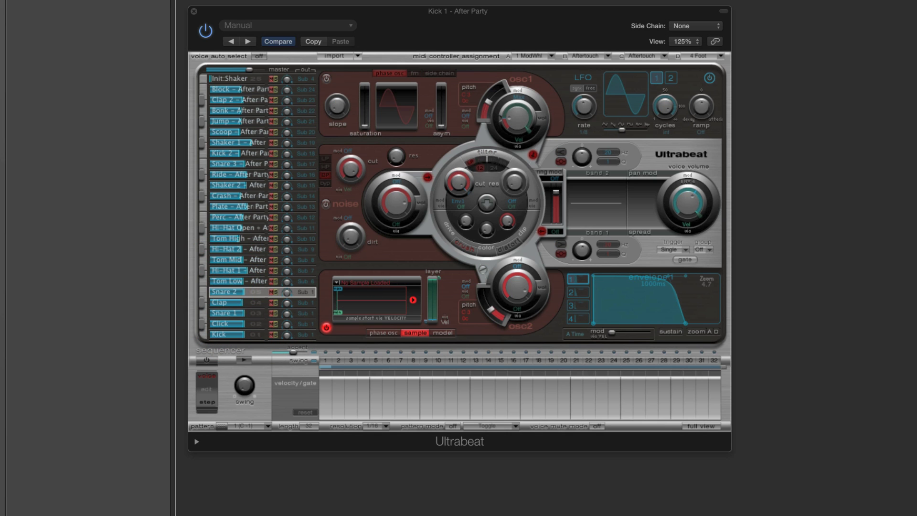
Overwrite the Tom Low - After Party voice with the copied template voice and name it Tom Low.
click(227, 283)
right_click(227, 282)
click(241, 297)
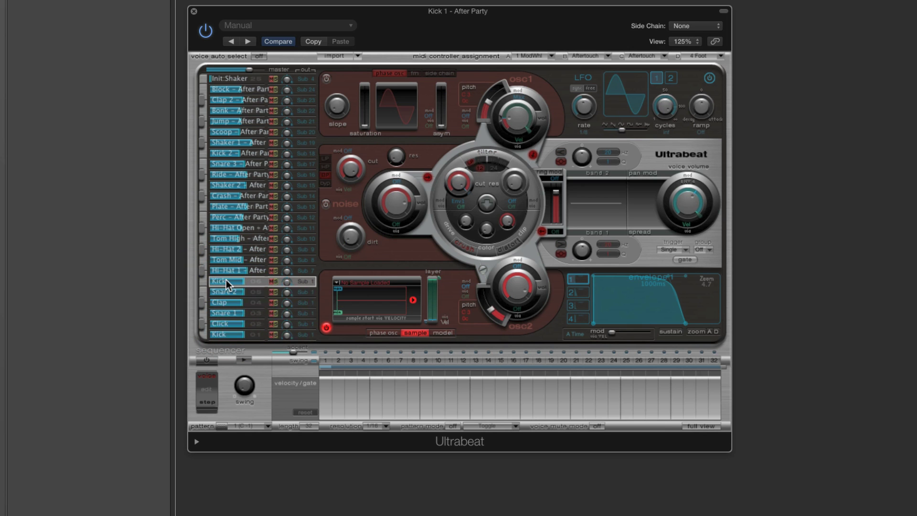
double_click(226, 279)
text(Tom Low)
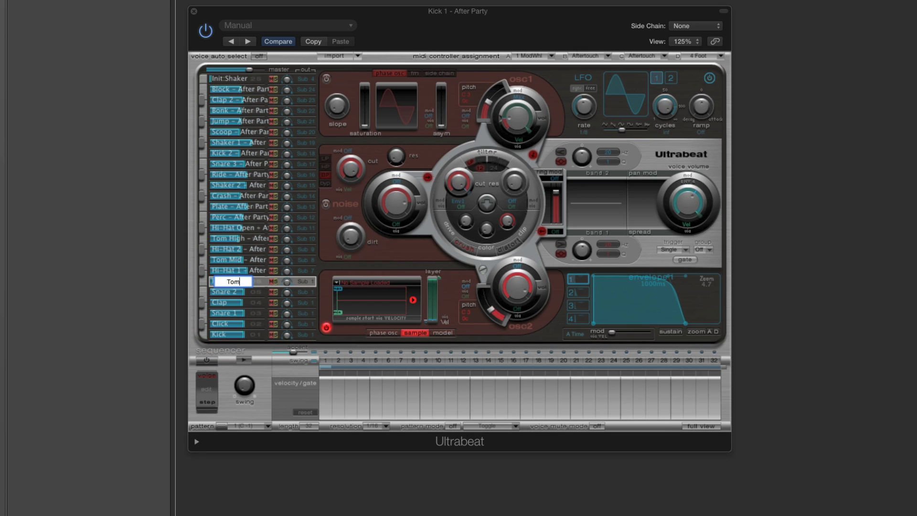
key(Return)
Overwrite the Hi-Hat 1 - After Party voice with the copied template voice and name it Hi-Hat 1.
click(224, 270)
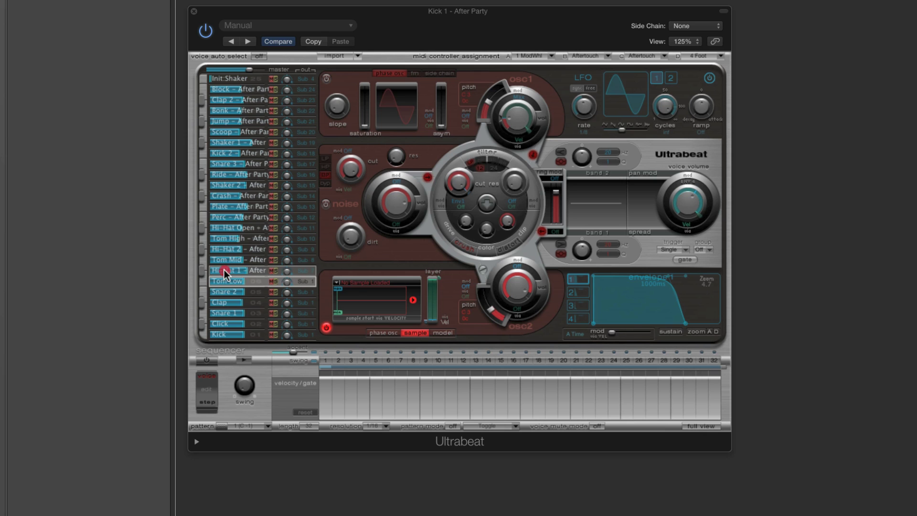
right_click(224, 271)
click(250, 286)
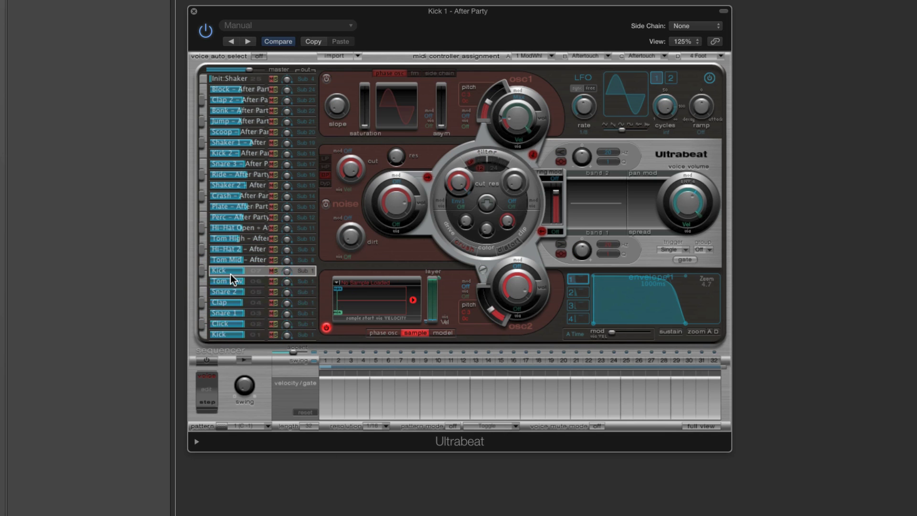
double_click(230, 271)
text(Hi_hat)
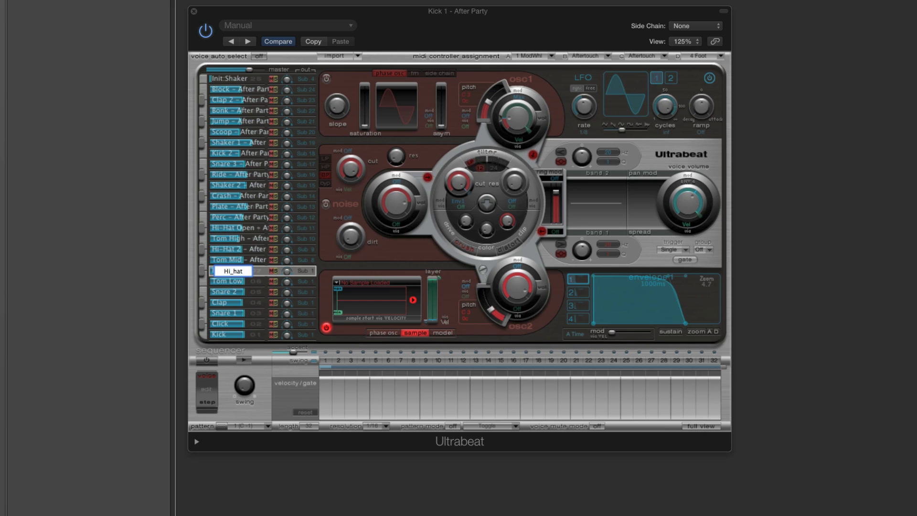
key(BackSpace)
key(BackSpace)
key(BackSpace)
key(BackSpace)
text(-Hat 1)
key(Return)
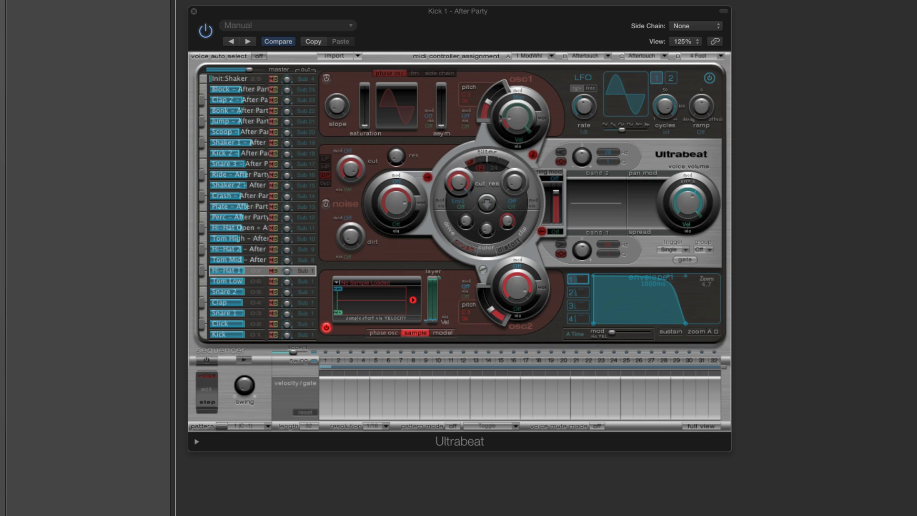
Overwrite the Tom Mid - After Party voice with the copied template voice and name it Tom Mid.
click(234, 261)
right_click(234, 262)
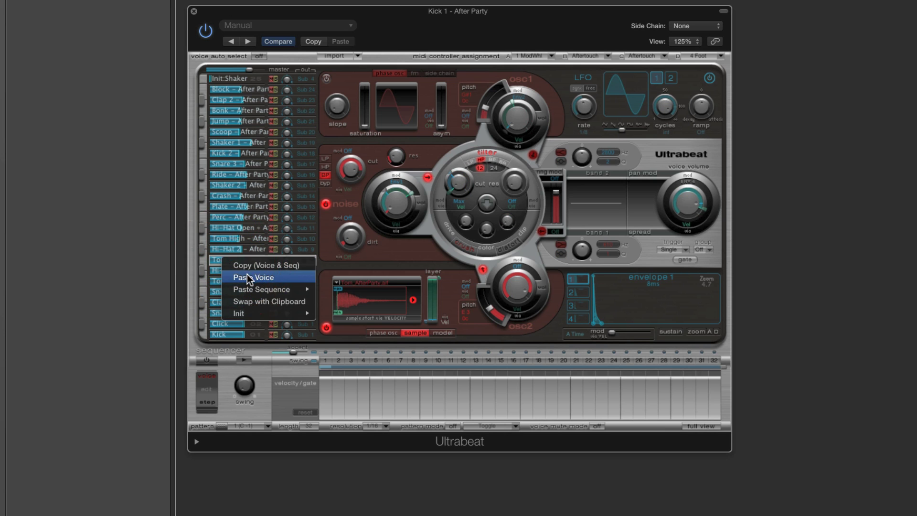
click(240, 275)
double_click(221, 262)
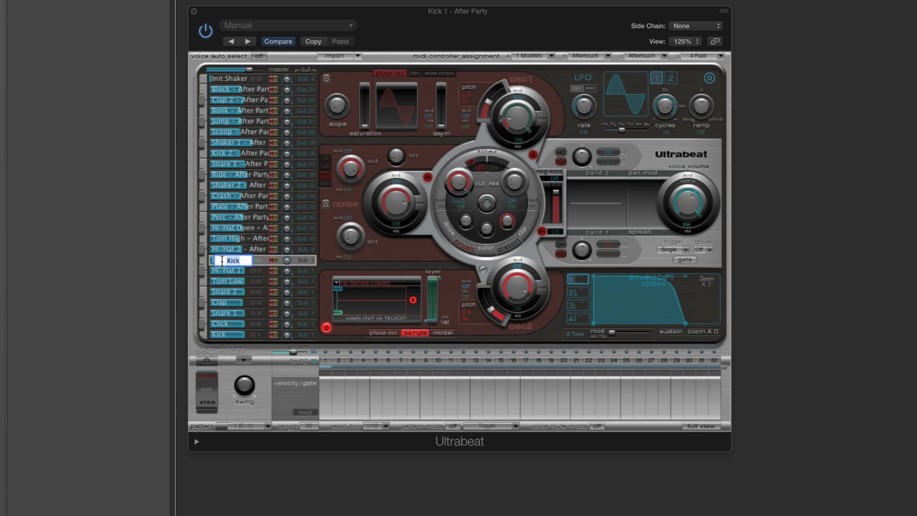
text(Tom Mid)
key(Return)
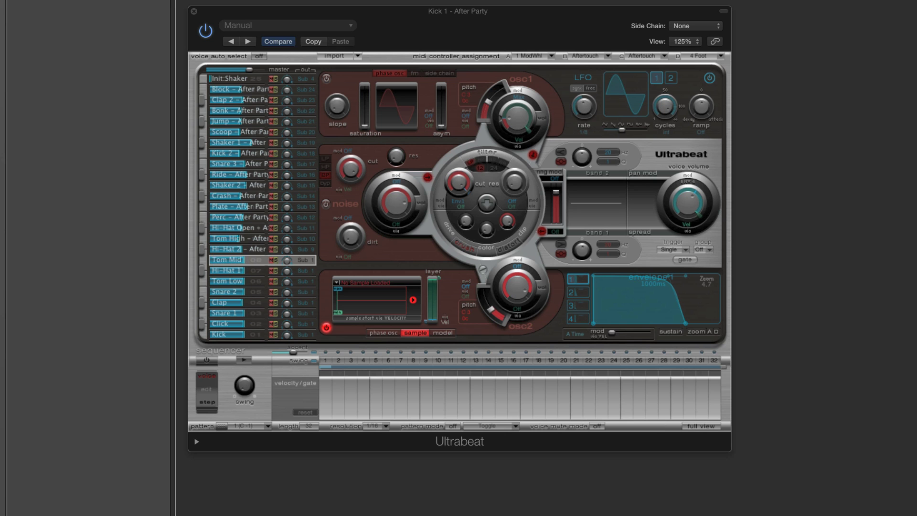
Paste the copied voice over the Hi-Hat 2 - After Party voice and rename it Hi-Hat 2.
click(230, 247)
right_click(231, 248)
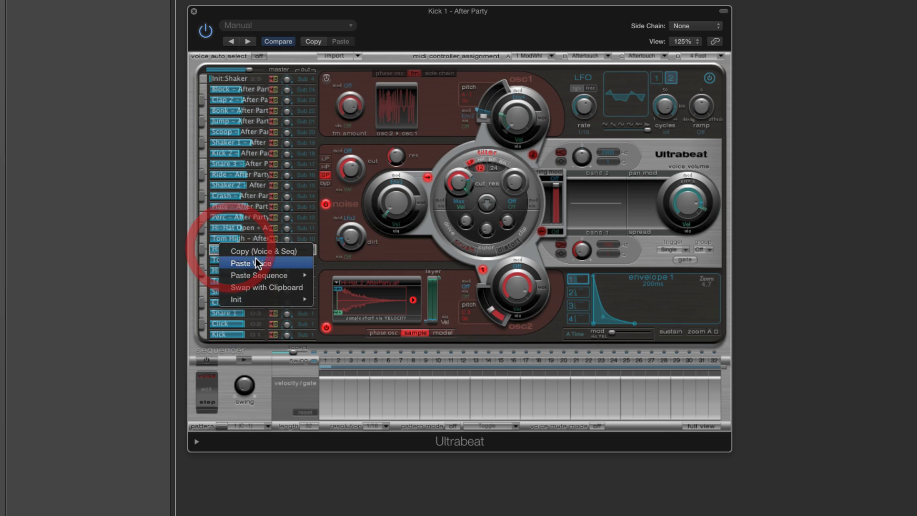
click(256, 264)
double_click(231, 249)
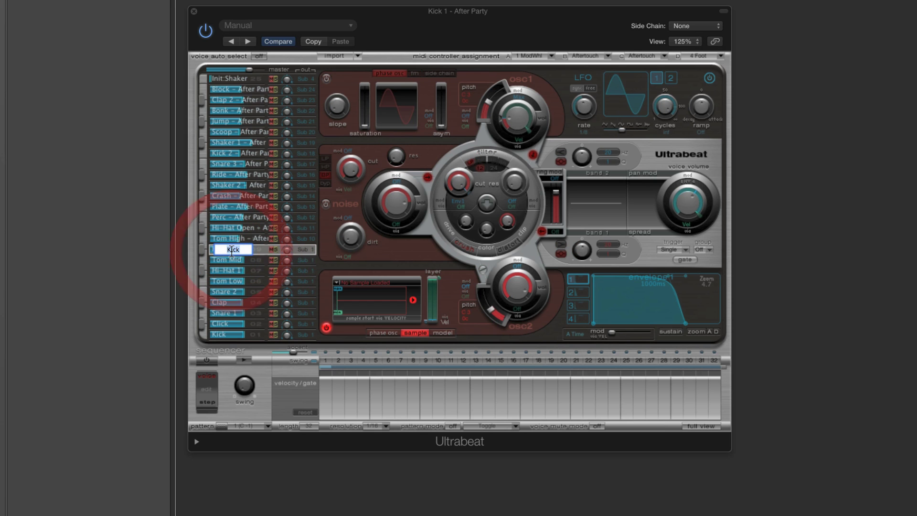
text(Hi-)
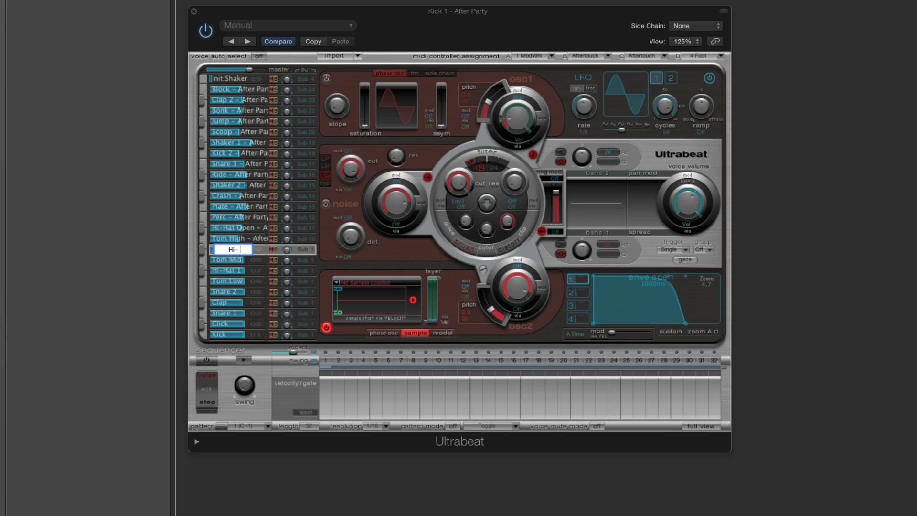
text(Hat 2)
key(Return)
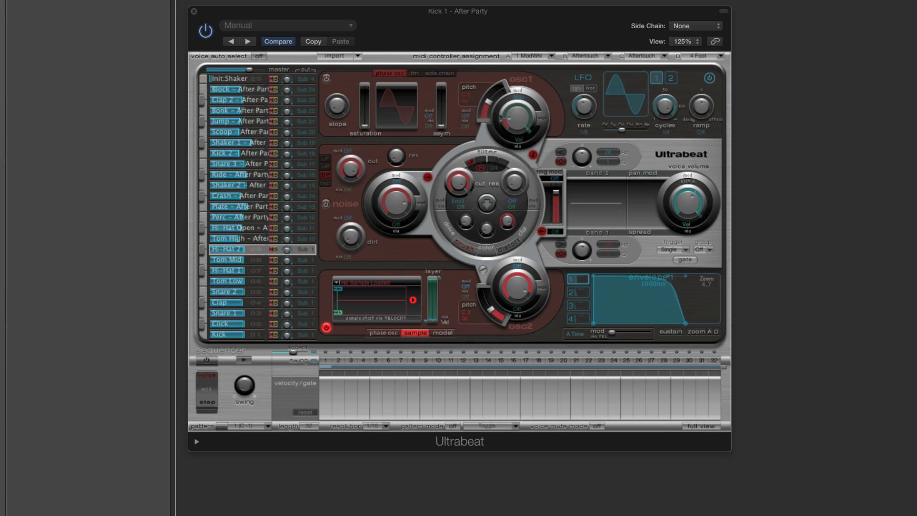
Paste the copied voice over the Tom High - After Party voice and rename it Tom High.
right_click(236, 239)
click(256, 257)
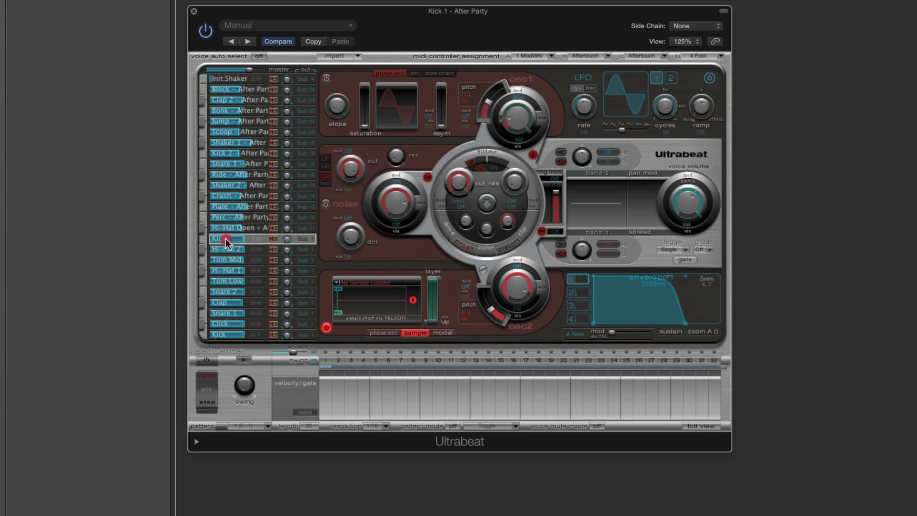
double_click(226, 239)
text(Tom )
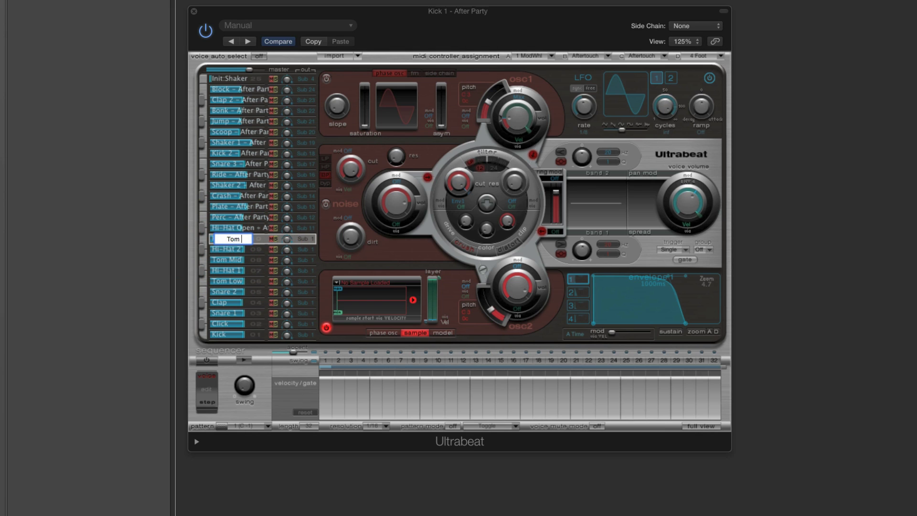
text(High)
key(Return)
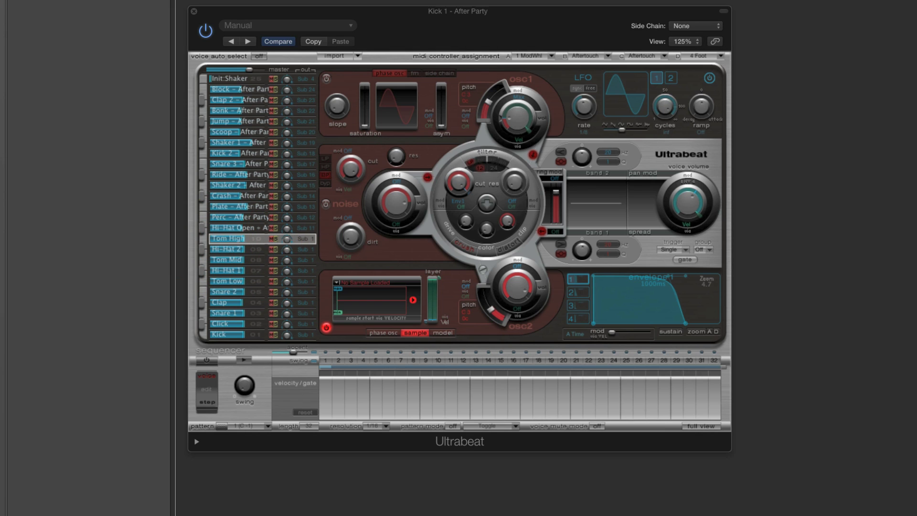
Paste the copied voice over the After Party open hi-hat voice and rename it Hi-Hat Open.
click(231, 229)
right_click(230, 229)
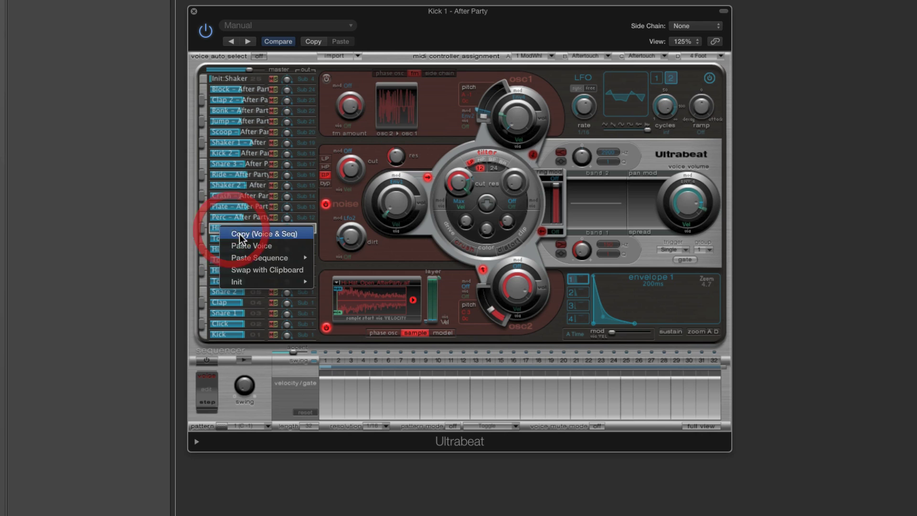
click(242, 246)
double_click(222, 226)
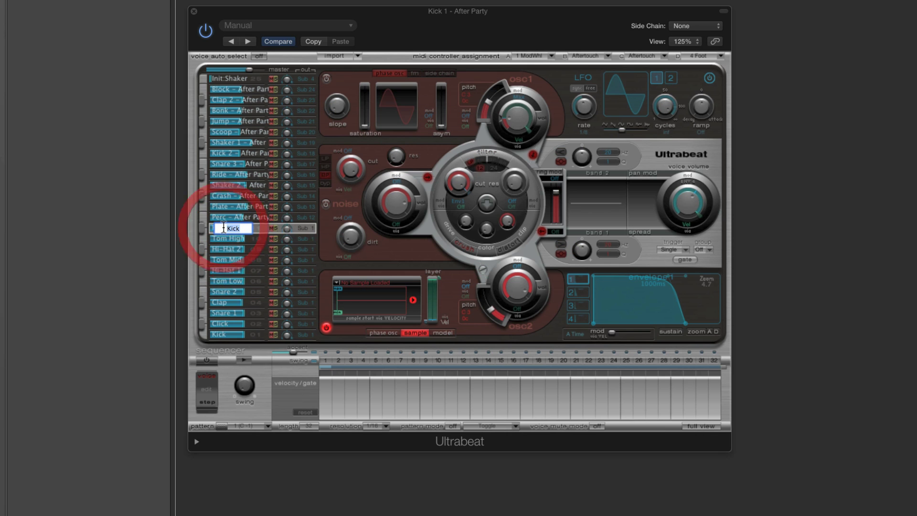
text(Hi-Hat)
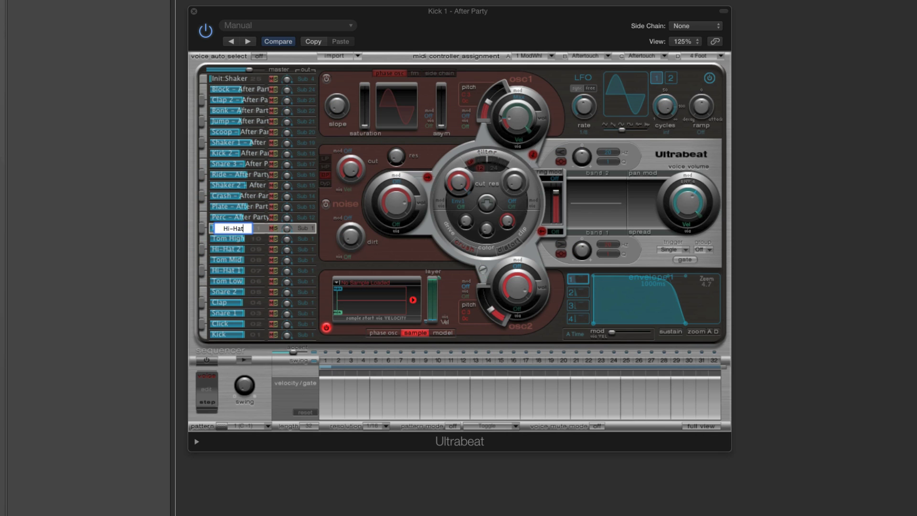
key(super+a)
text(Open)
key(Return)
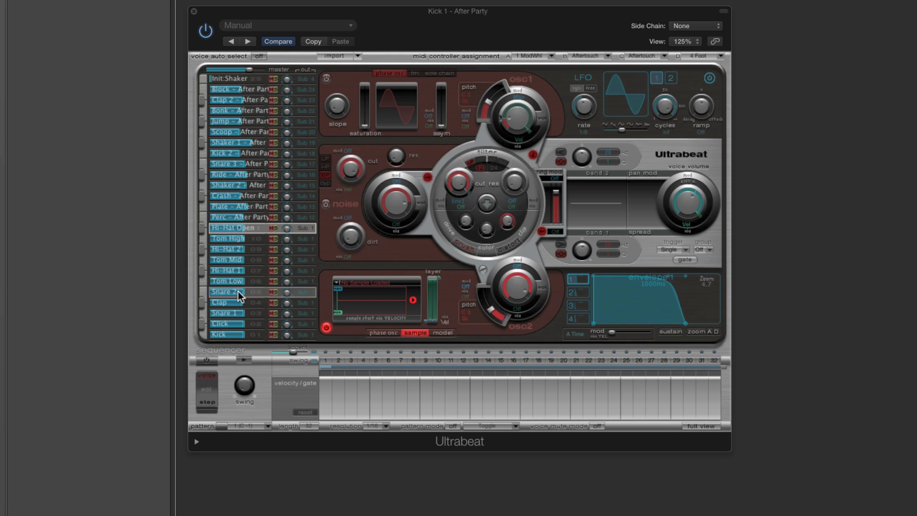
Paste the copied template voice over the Perc - After Party voice and rename it Perc.
click(245, 217)
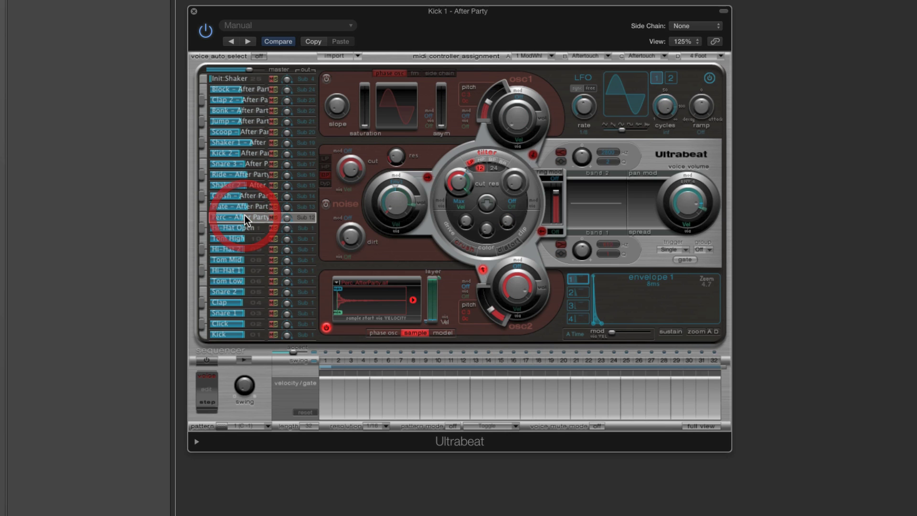
click(247, 216)
click(249, 222)
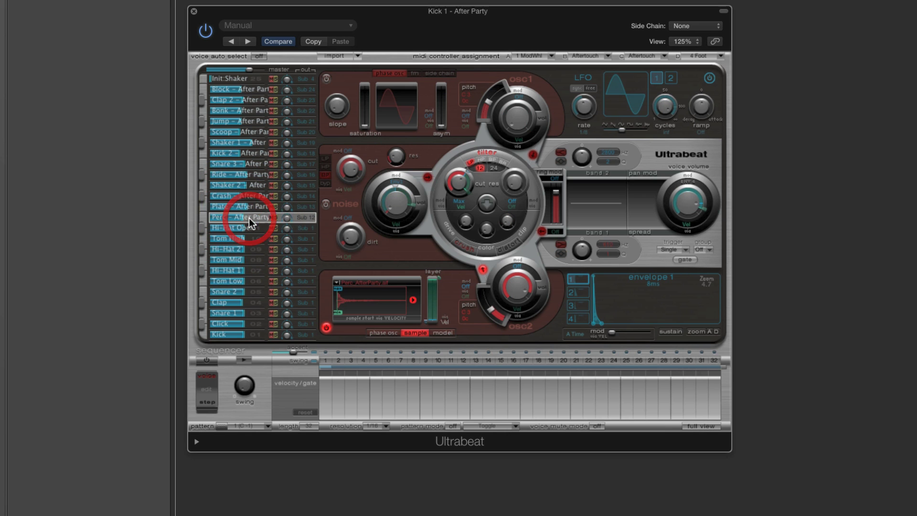
click(251, 216)
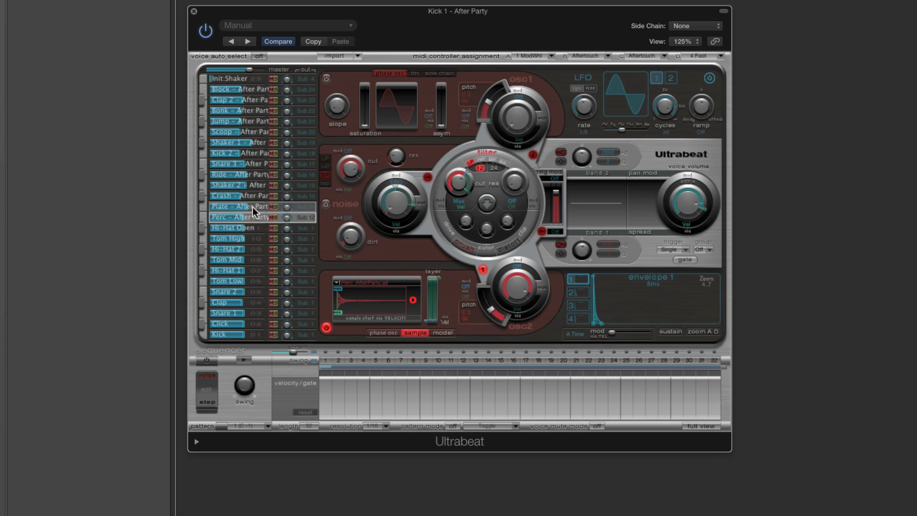
click(252, 212)
click(251, 209)
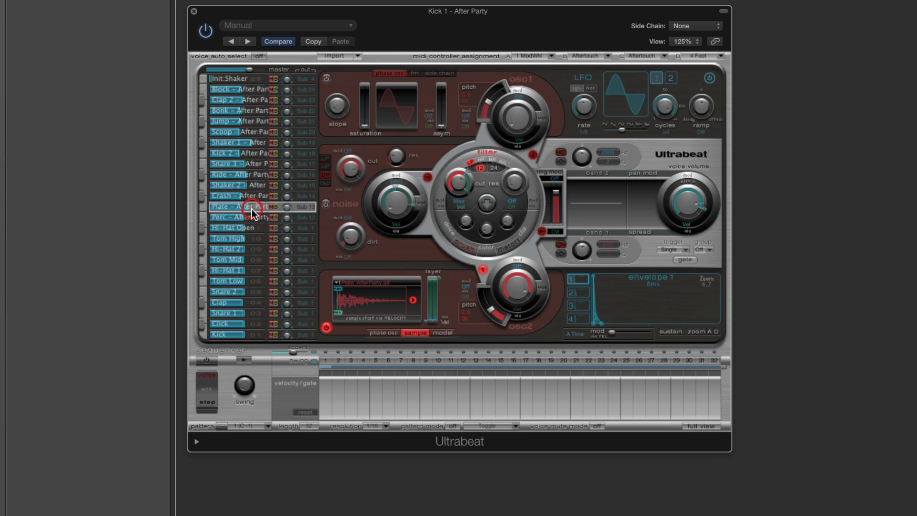
click(238, 217)
right_click(225, 216)
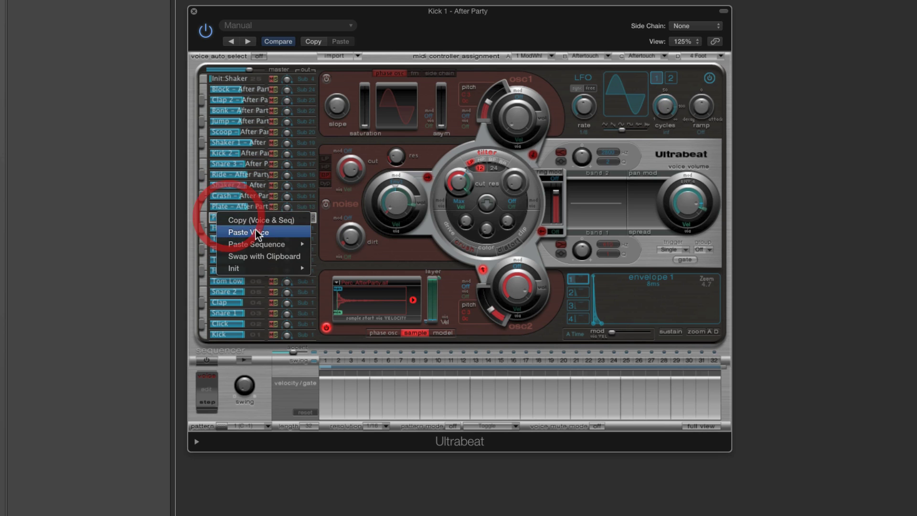
click(256, 233)
double_click(225, 218)
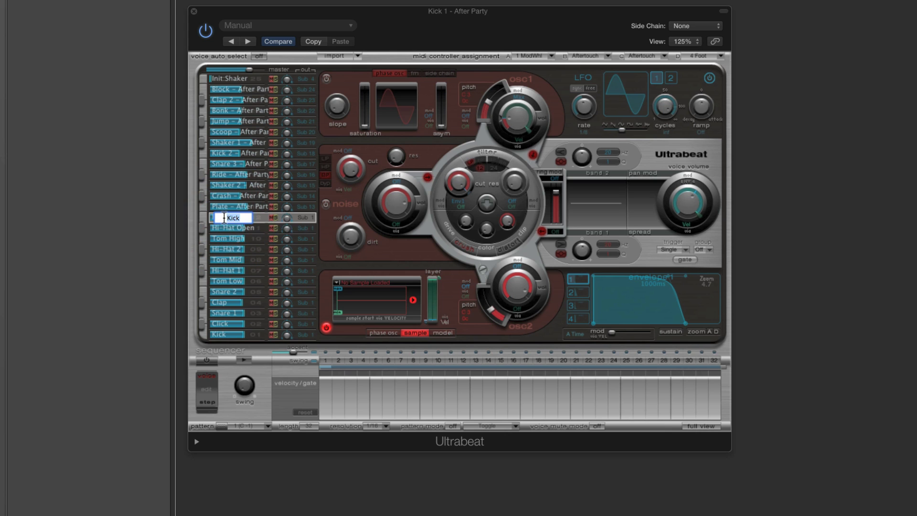
text(Perc)
key(Return)
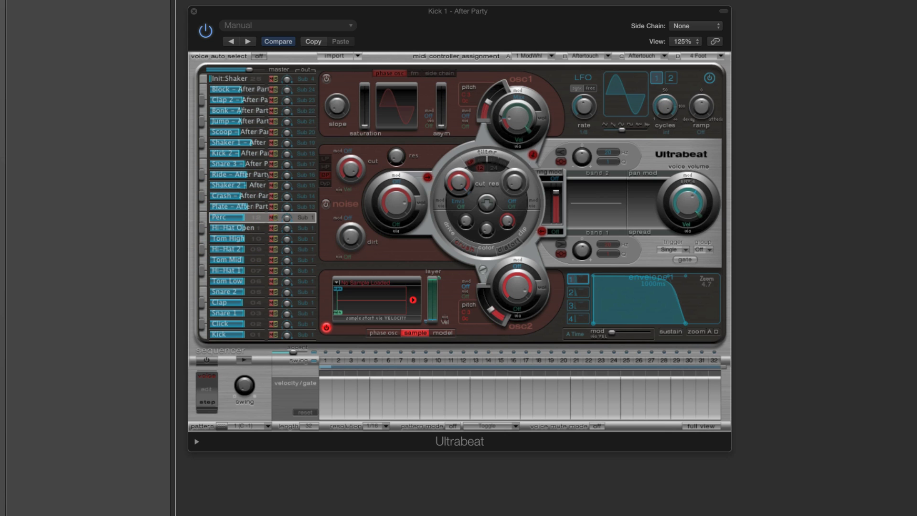
Overwrite the Plate - After Party voice with the copied template voice and name it Perc.
click(225, 208)
click(257, 225)
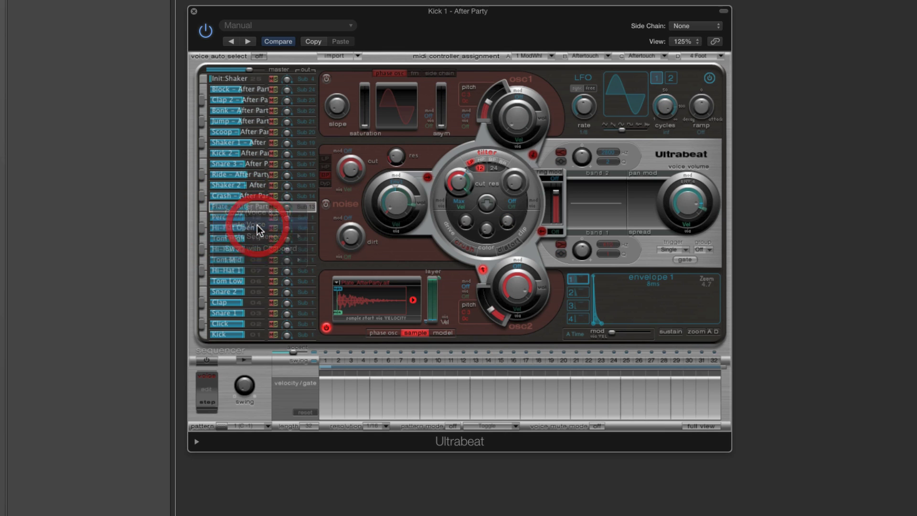
double_click(226, 207)
text(P)
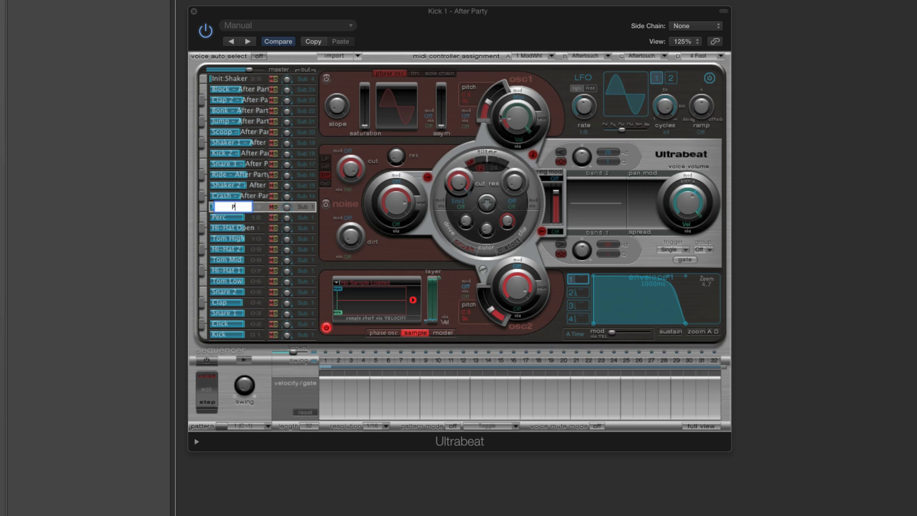
text(er)
key(Escape)
Paste the copied voice over the Crash - After Party voice and rename it Crash.
click(233, 197)
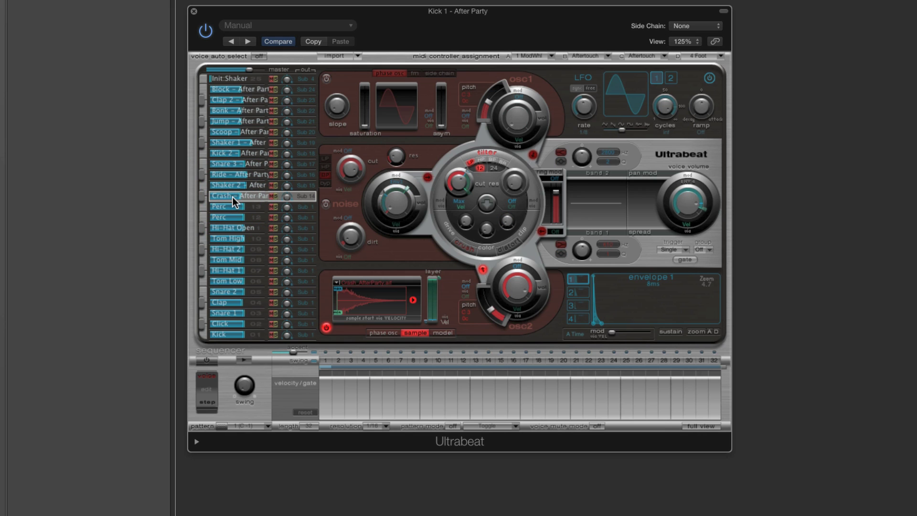
right_click(233, 197)
click(256, 214)
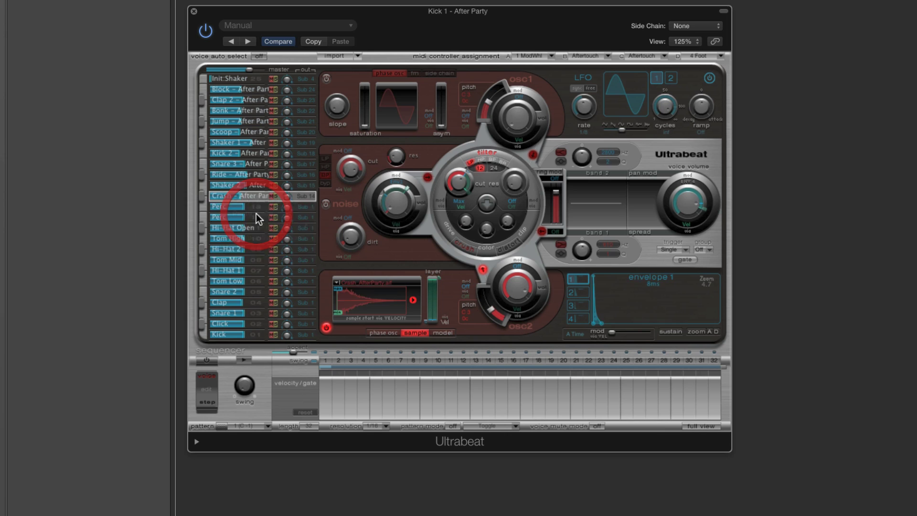
double_click(225, 196)
text(Crash)
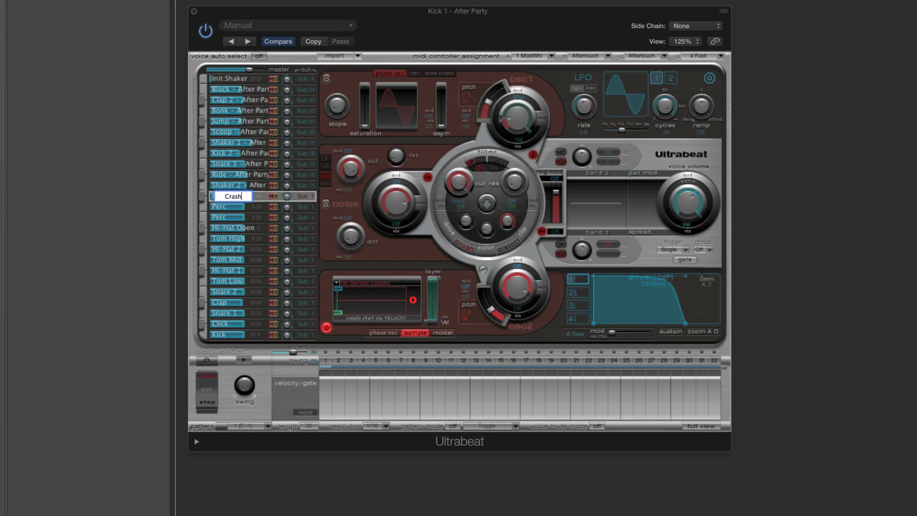
key(Return)
Replace the Shaker 2 - After Party voice with the copied template voice and name it Perc.
click(227, 186)
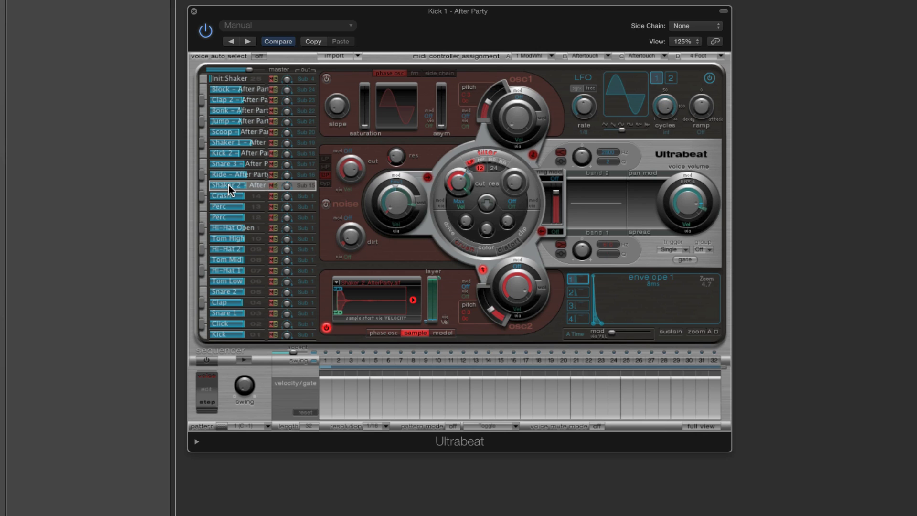
right_click(228, 185)
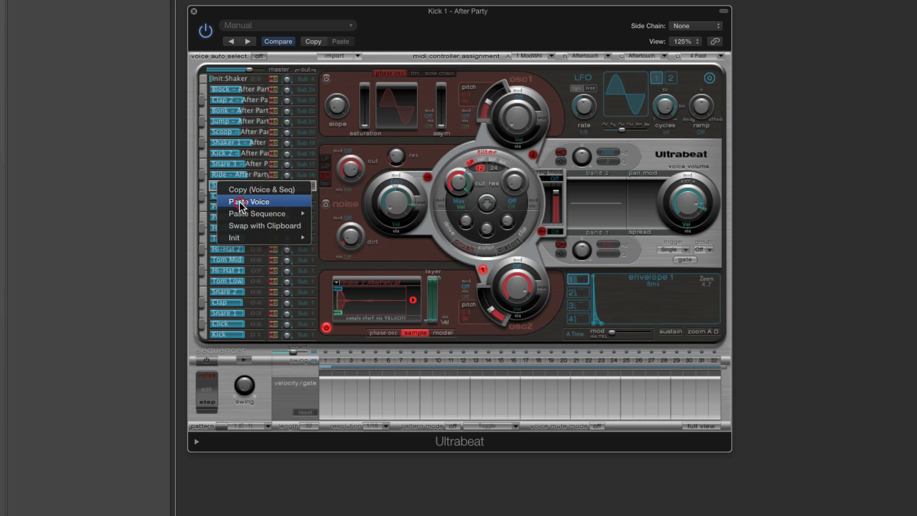
click(235, 201)
double_click(225, 188)
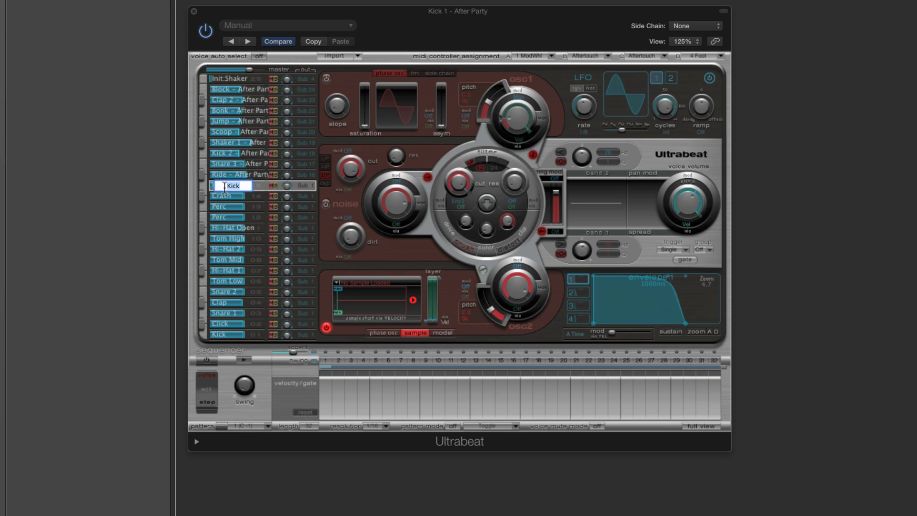
text(Per)
key(Escape)
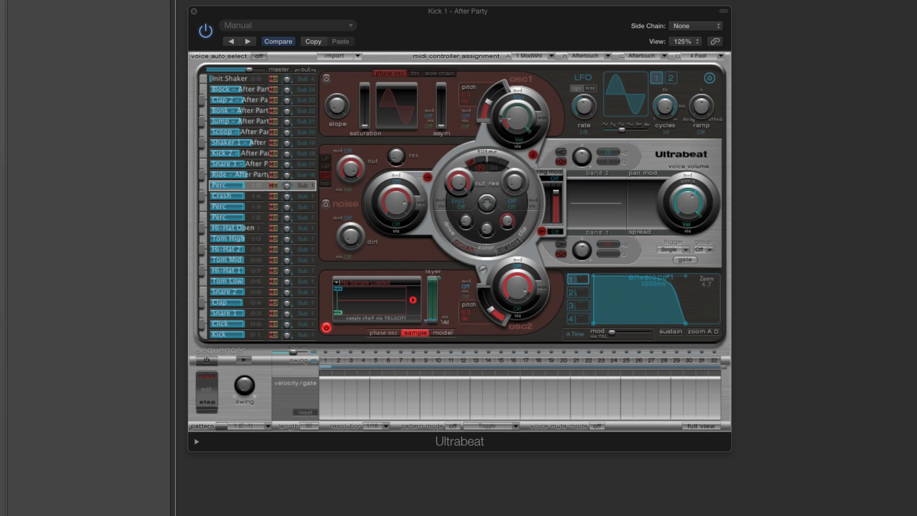
Paste the copied voice over the Ride - After Party voice and rename it Ride.
click(231, 175)
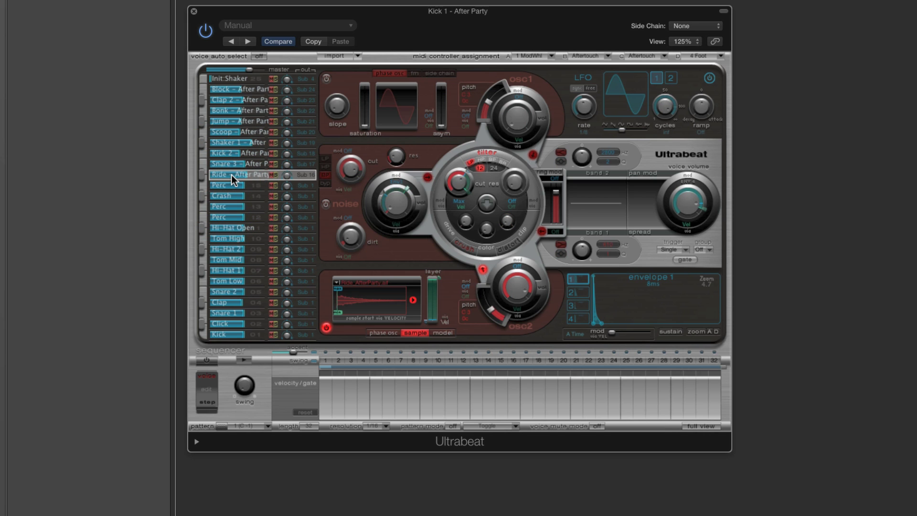
right_click(231, 175)
click(249, 190)
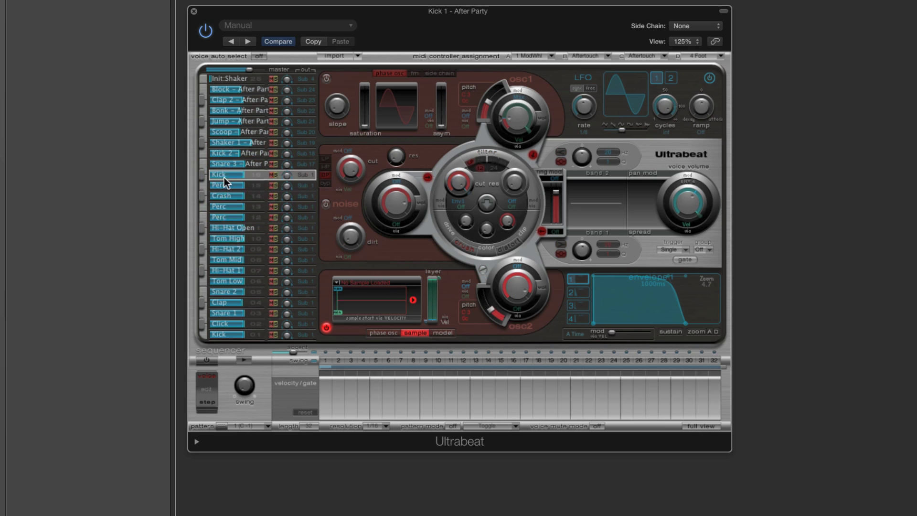
double_click(221, 176)
text(Rid)
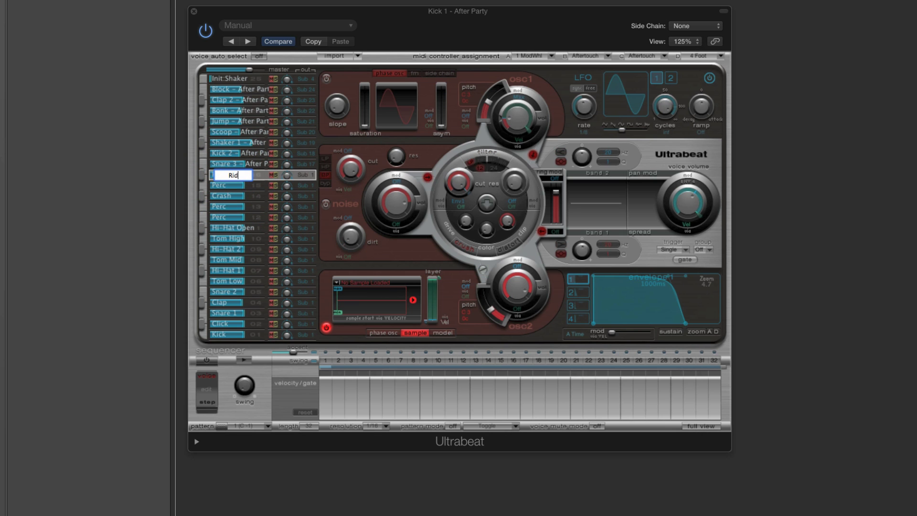
text(e)
key(Return)
Overwrite the Snare 3 - After Party voice with the copied template voice and name it Perc.
click(239, 165)
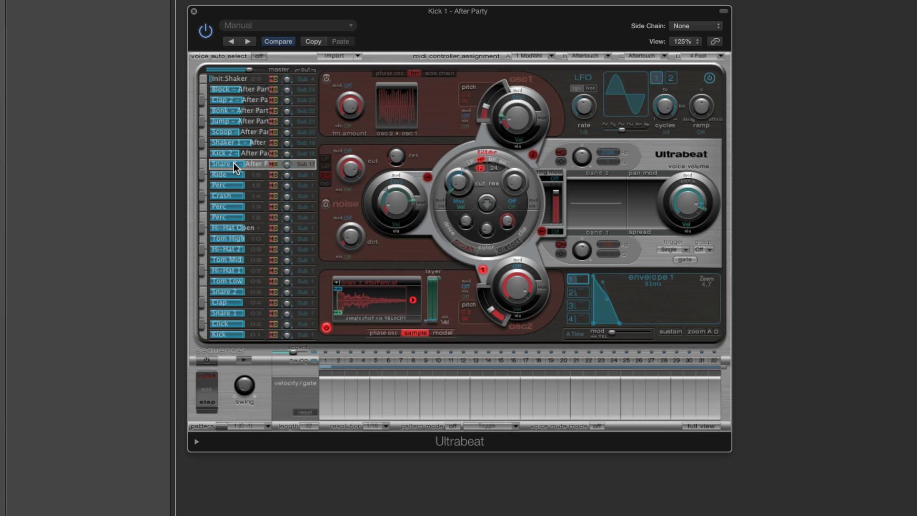
right_click(238, 165)
click(247, 179)
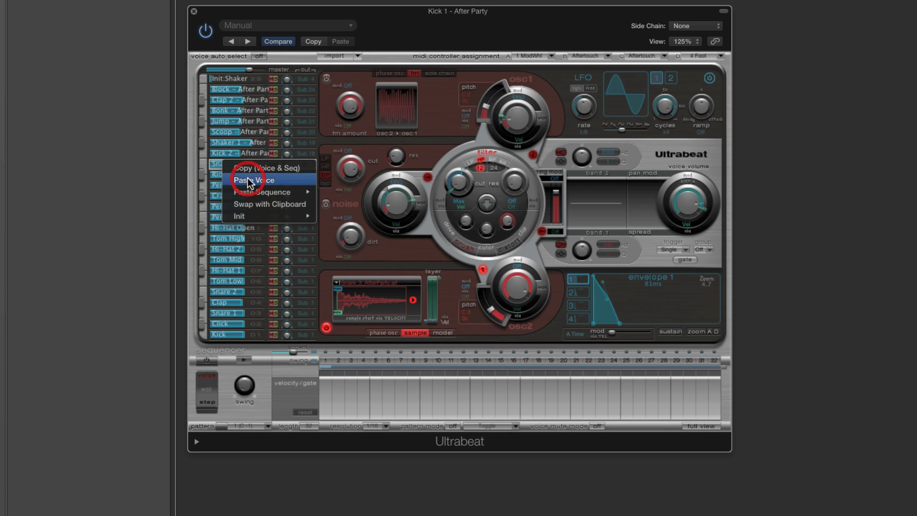
double_click(220, 165)
text(P)
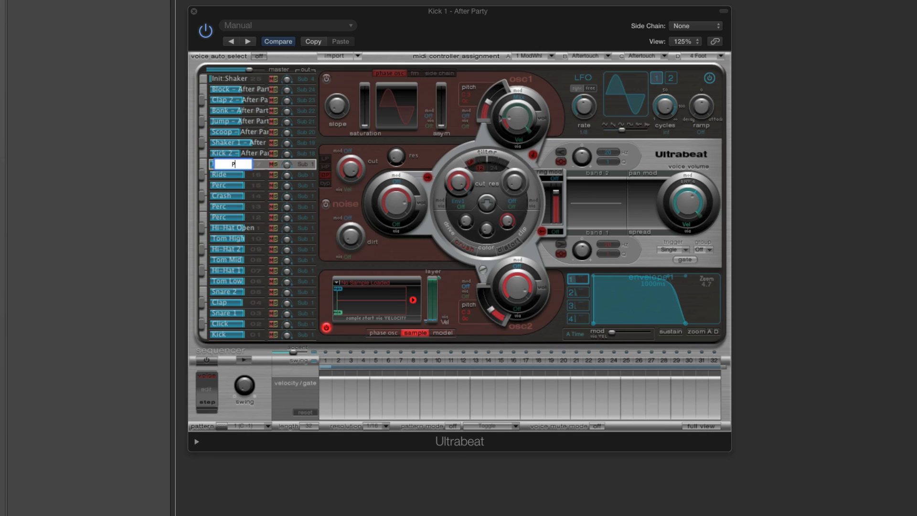
text(erc)
key(Return)
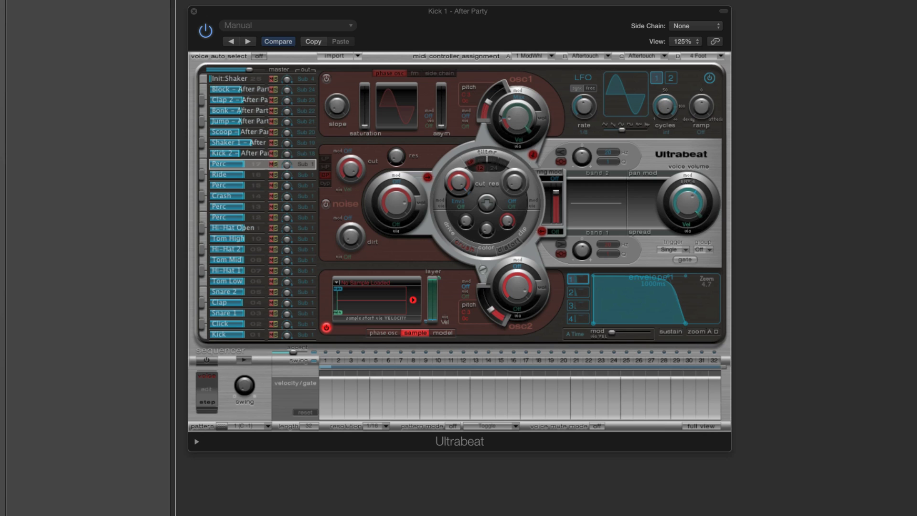
Paste the copied voice over the Kick 2 - After Party voice and rename it Kick 2.
click(228, 153)
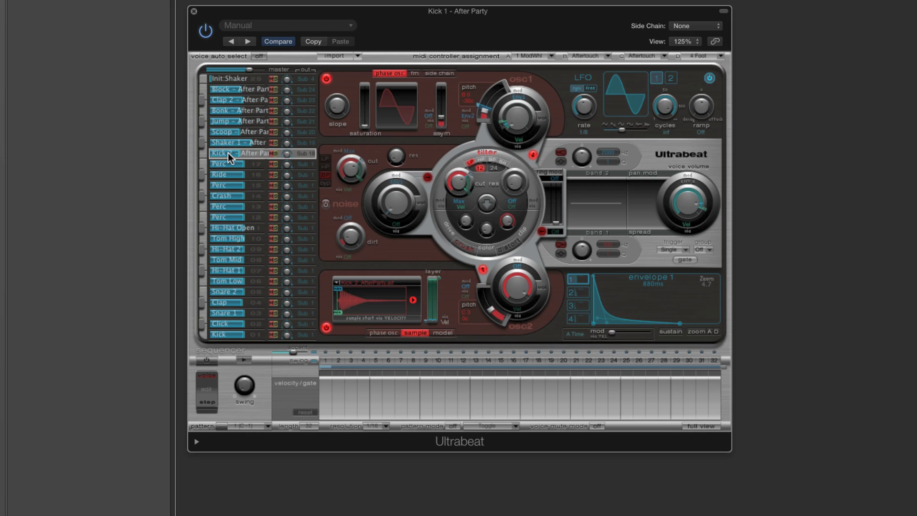
right_click(227, 156)
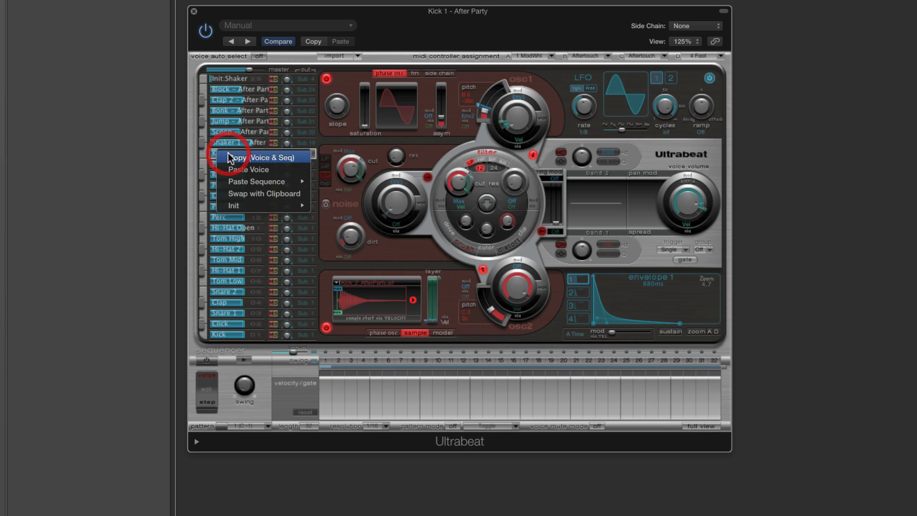
click(245, 170)
double_click(228, 155)
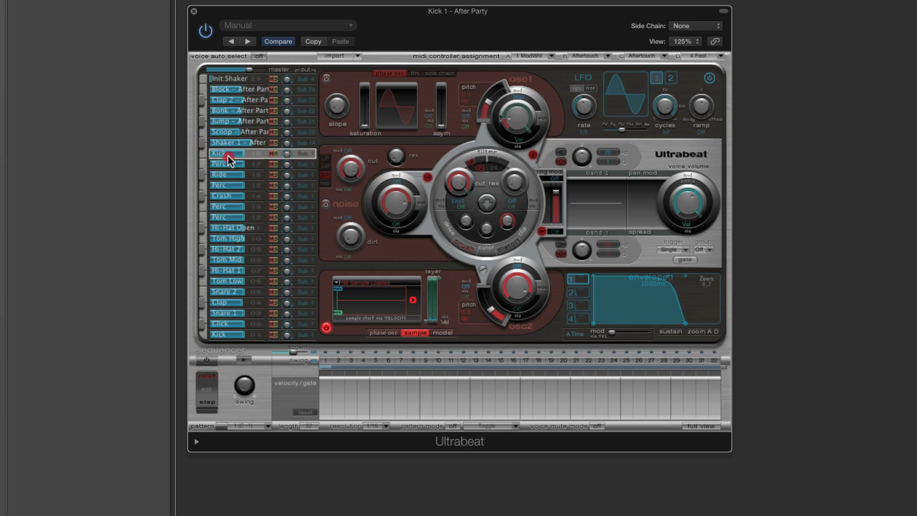
text(2)
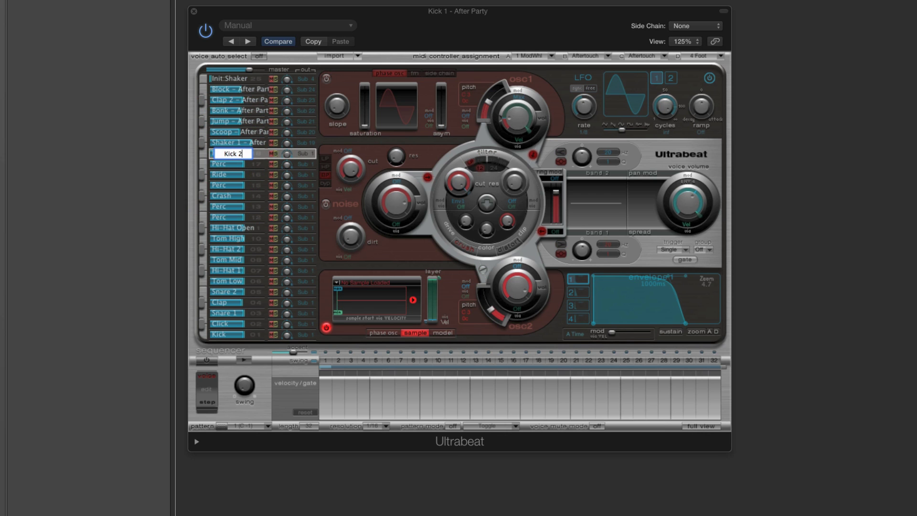
key(Return)
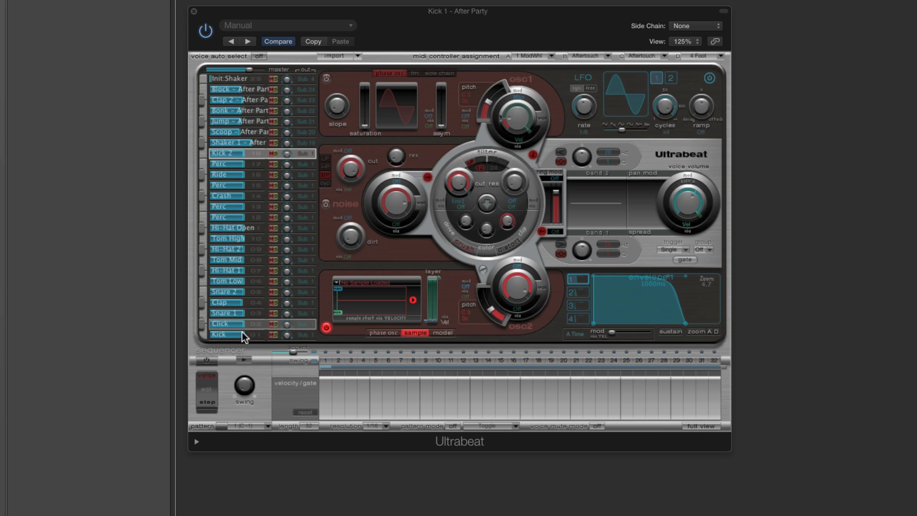
Paste the copied template voice over the Shaker 1 - After Party voice and rename it Perc.
click(239, 144)
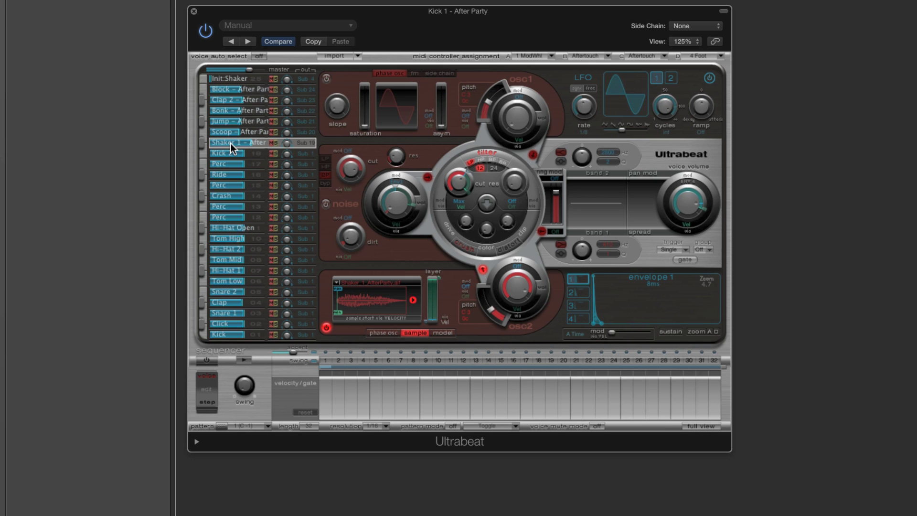
right_click(230, 144)
click(243, 157)
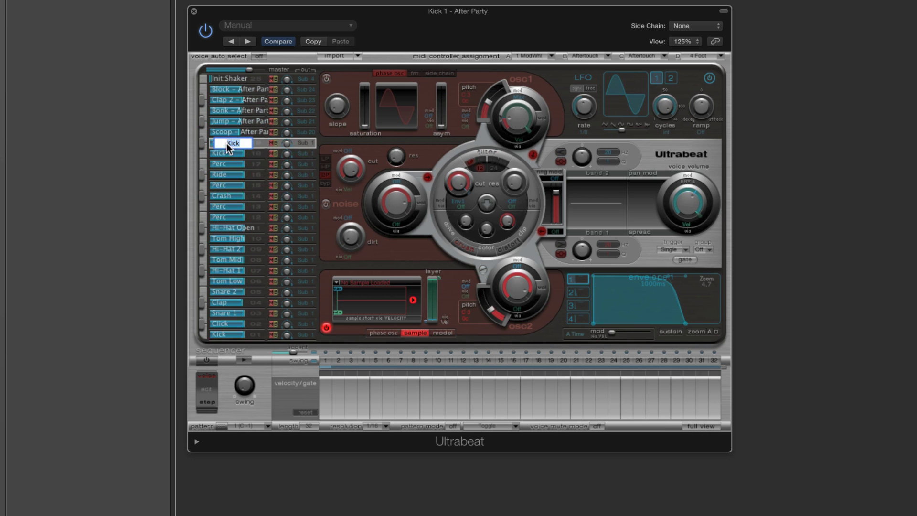
double_click(228, 143)
text(Perc)
key(Return)
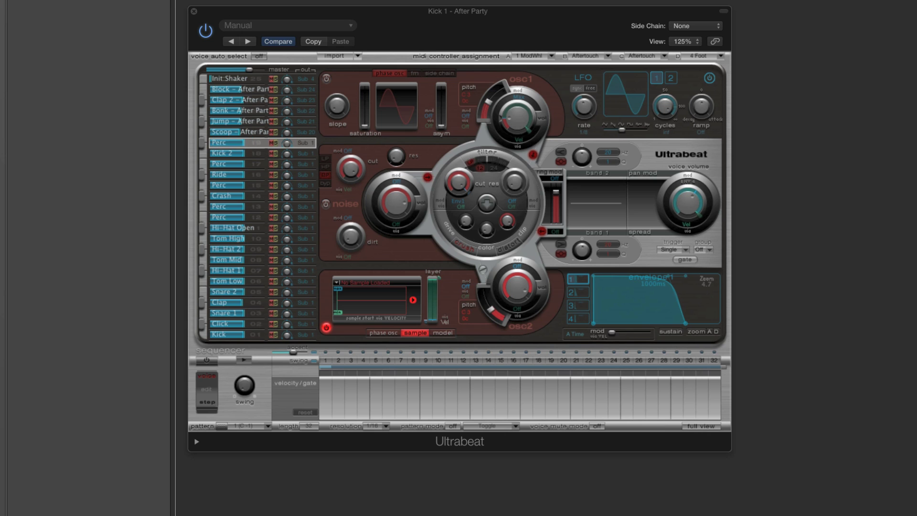
Replace the Scoop - After Party voice with the copied template voice and rename it Perc.
click(222, 132)
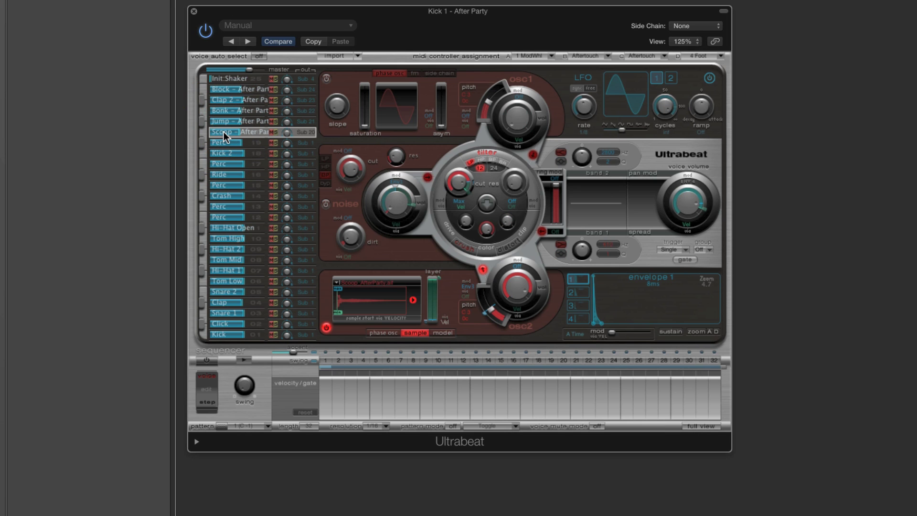
right_click(226, 131)
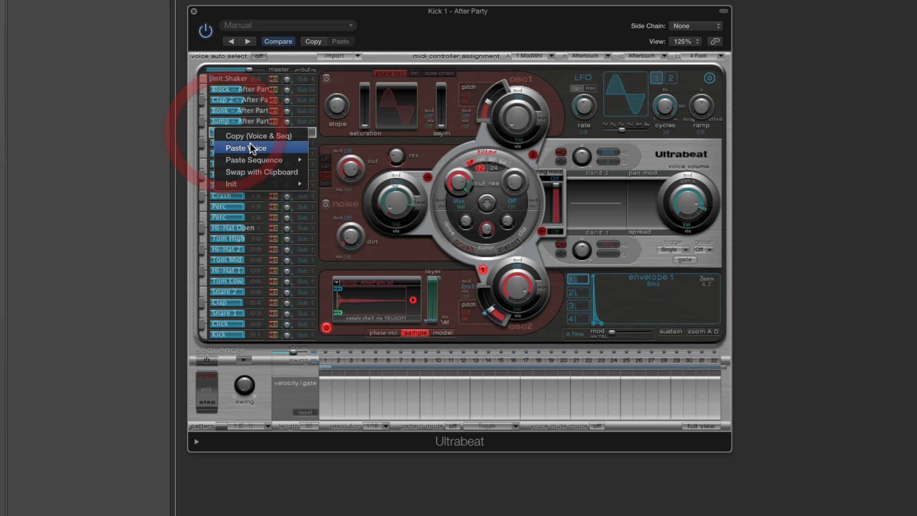
click(251, 145)
click(222, 134)
double_click(222, 134)
text(P)
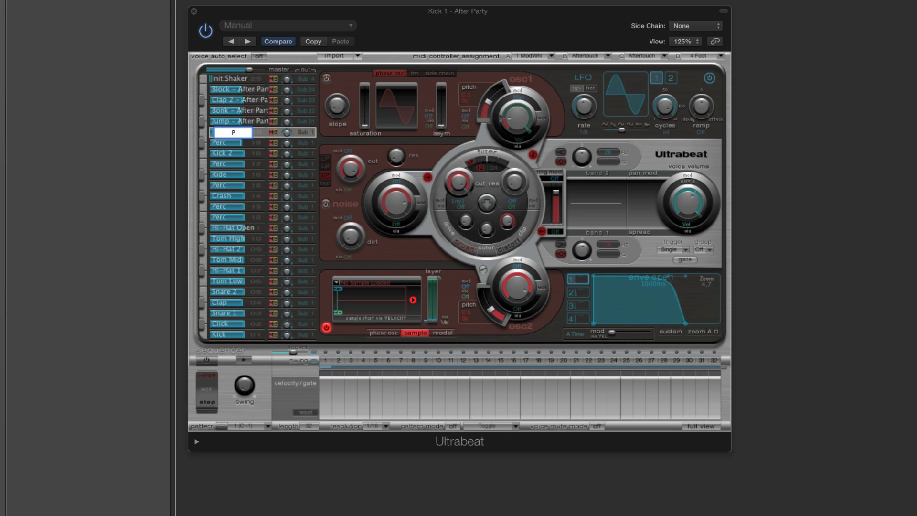
text(e)
key(Escape)
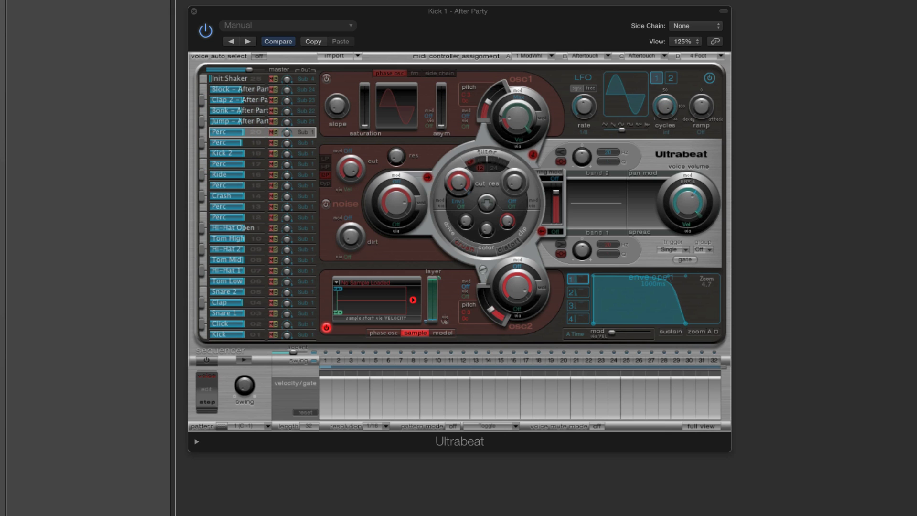
Paste the copied template voice over the Jump - After Party voice and rename it Perc.
right_click(225, 122)
click(253, 139)
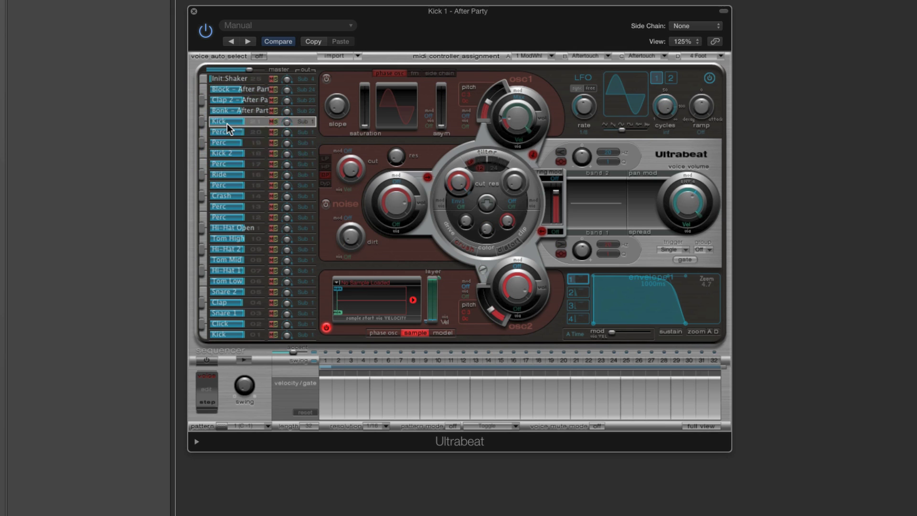
double_click(226, 123)
text(Pe)
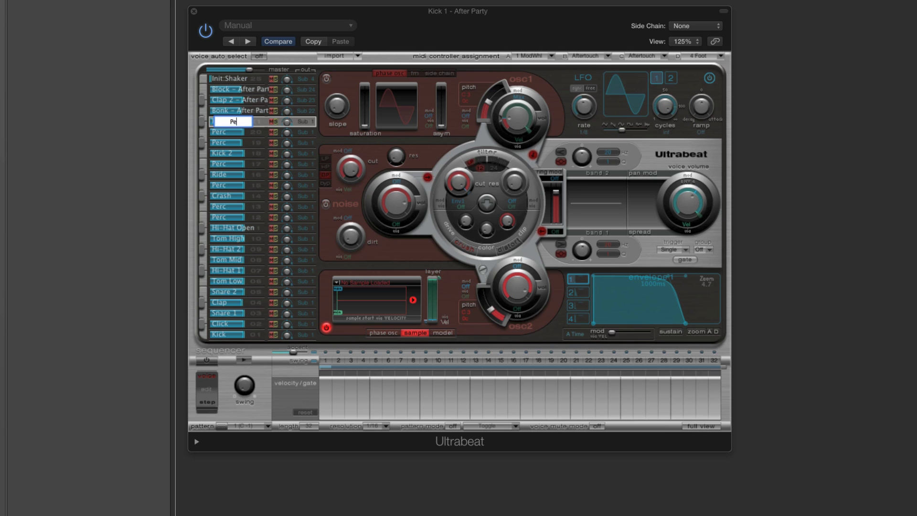
text(rc)
key(Return)
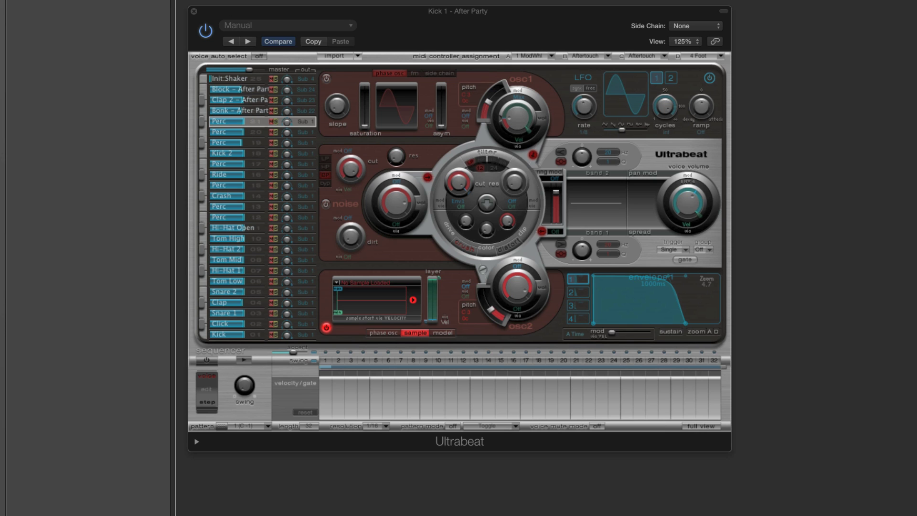
Overwrite the Bonk - After Party voice with the copied template voice and name it Perc.
click(228, 111)
right_click(228, 110)
click(244, 127)
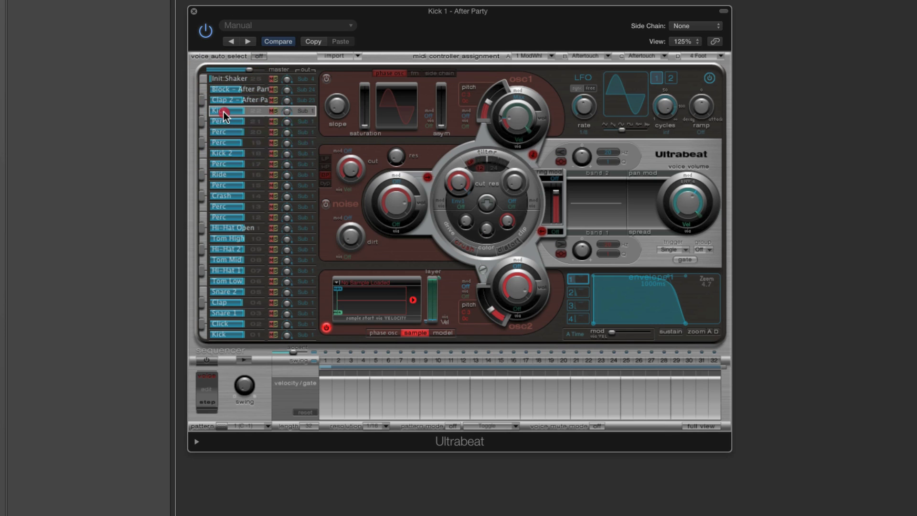
double_click(223, 113)
text(Kick)
key(Return)
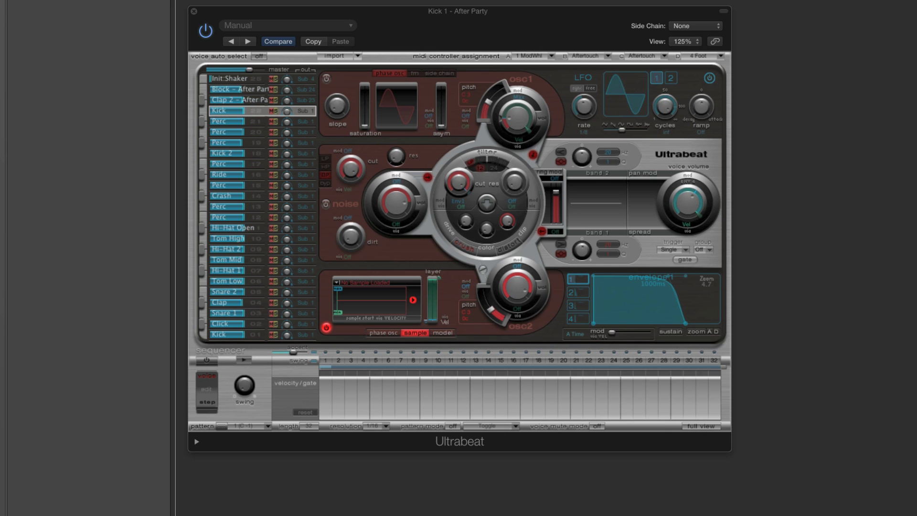
Replace the Clap 2 - After Party voice with the copied template voice and rename it Perc.
right_click(228, 98)
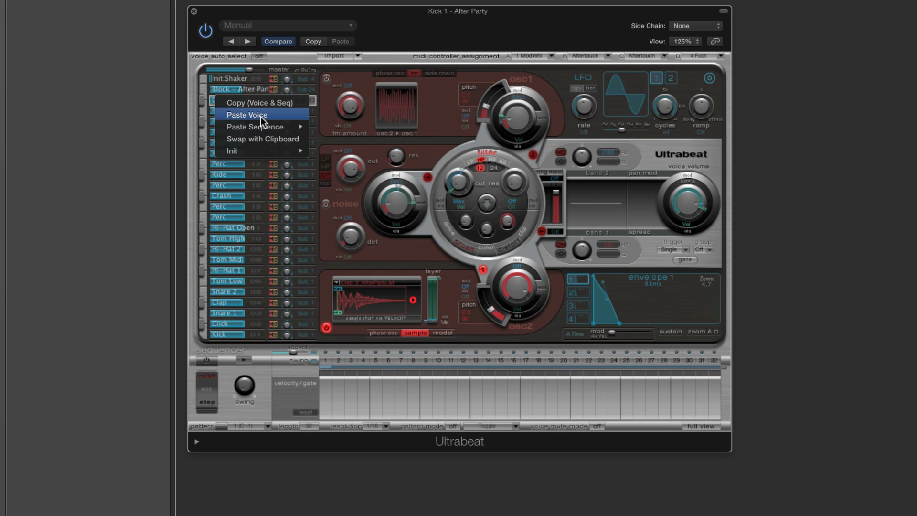
click(259, 116)
double_click(227, 101)
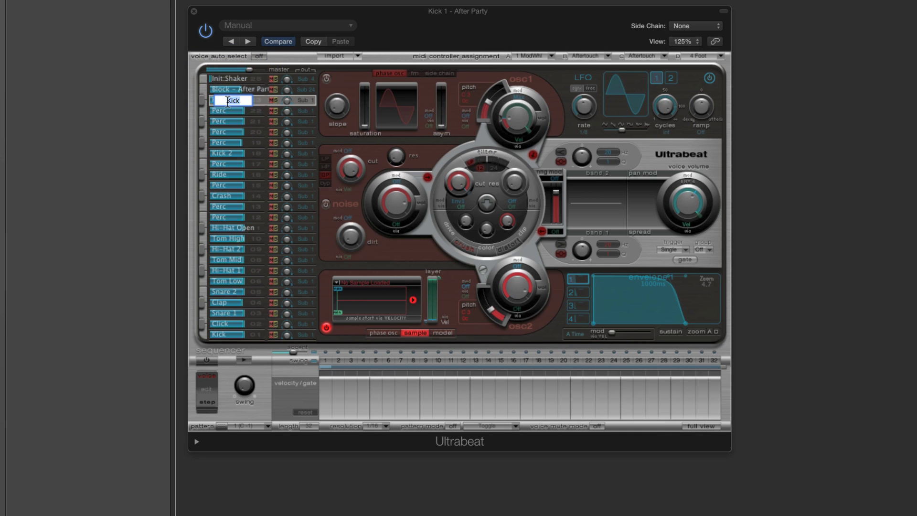
text(Perc)
key(Return)
Paste the copied template voice over the Block - After Party voice and name it Perc.
right_click(228, 89)
click(250, 106)
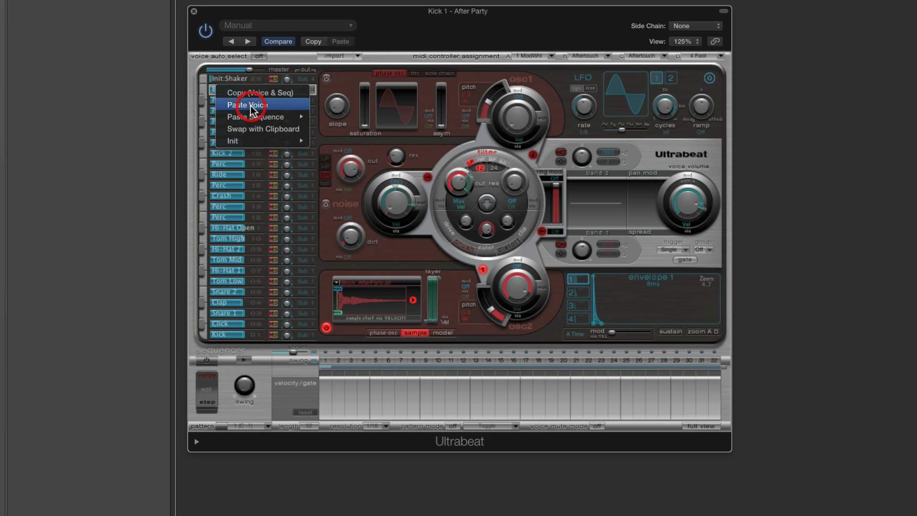
double_click(228, 91)
text(P)
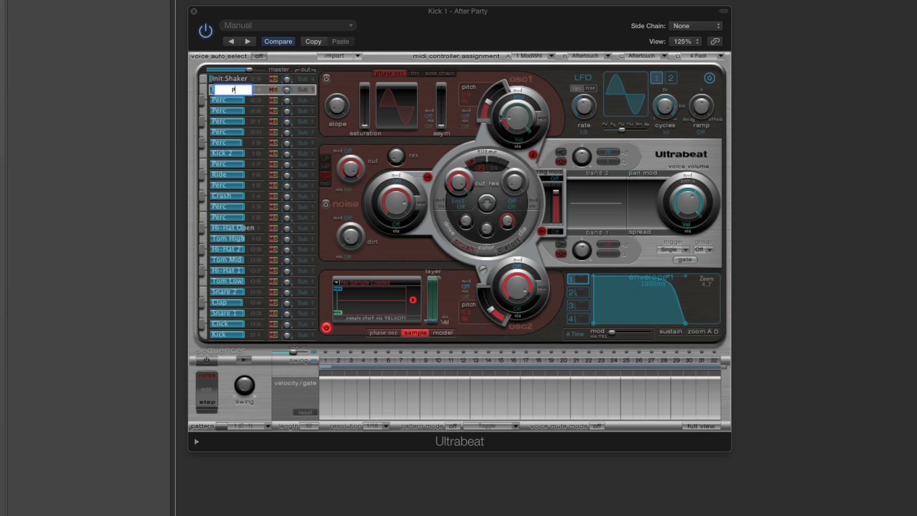
text(erc)
key(Return)
Overwrite the last remaining voice, Init:Shaker, with the copied template voice and rename it Perc.
click(227, 82)
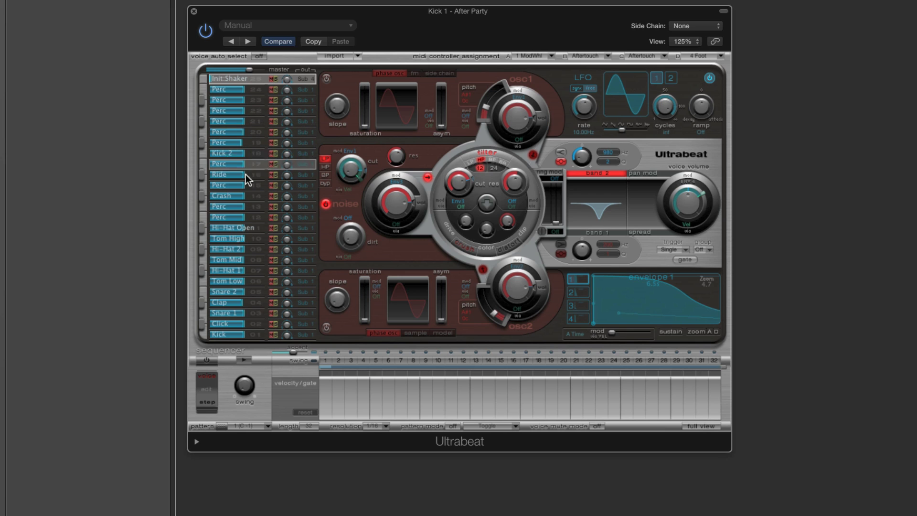
right_click(238, 78)
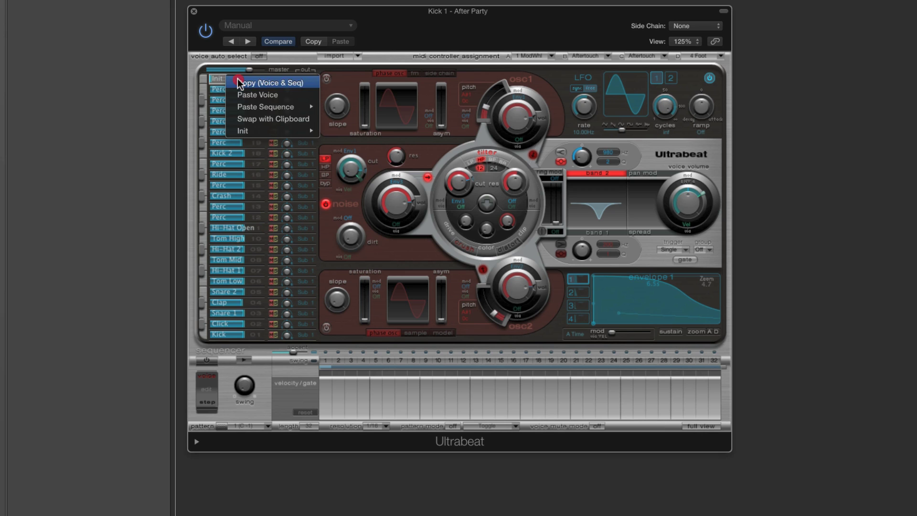
click(262, 91)
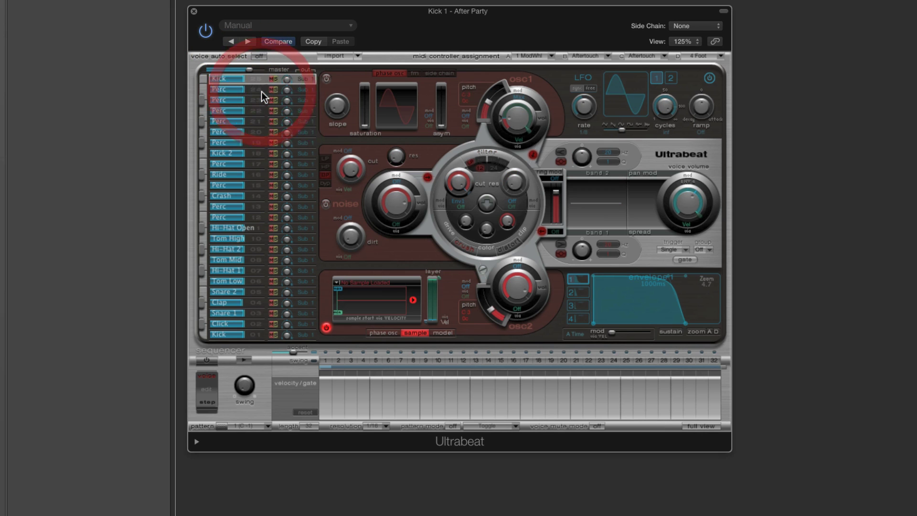
double_click(230, 79)
text(Perc)
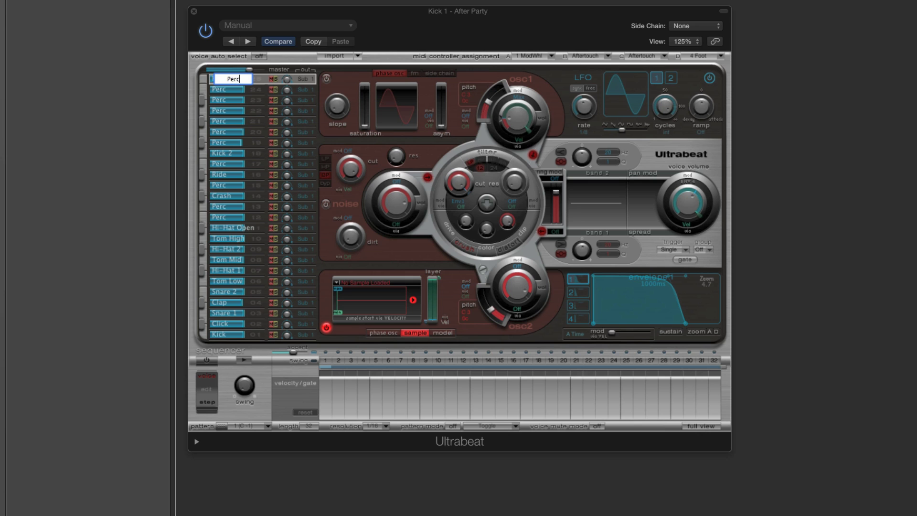
key(Return)
drag(240, 143, 242, 142)
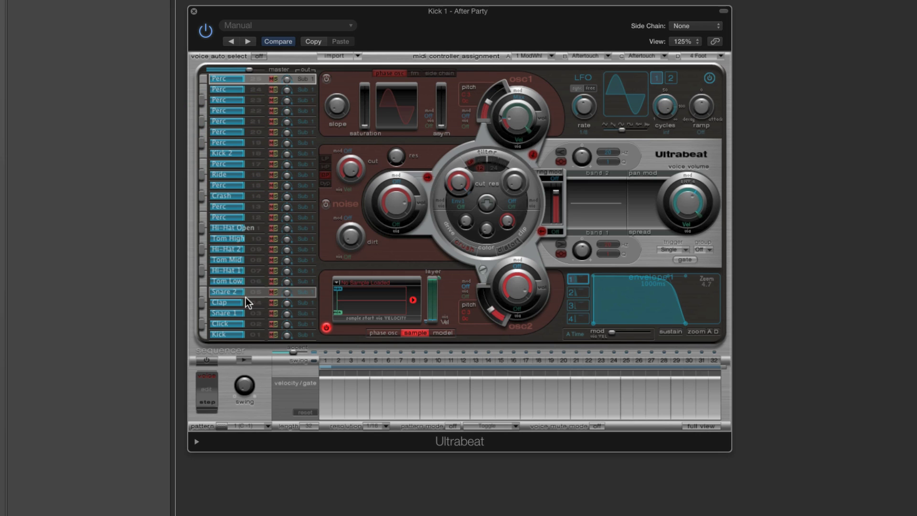
drag(241, 303, 243, 302)
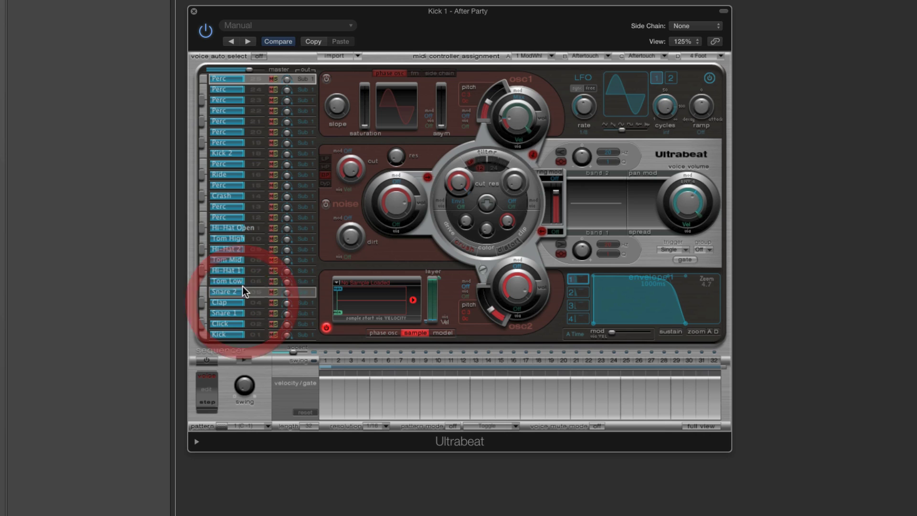
click(231, 336)
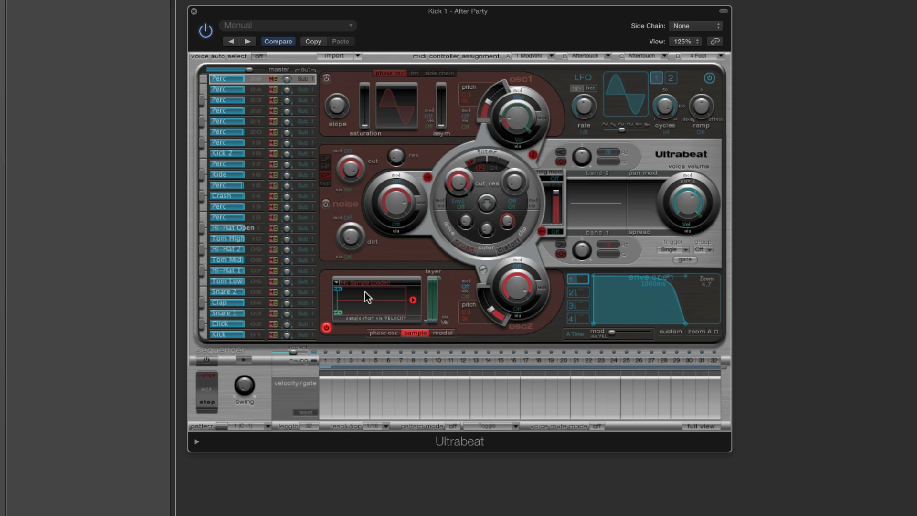
Display the amp envelope, Envelope 4, and select the Kick voice.
click(578, 320)
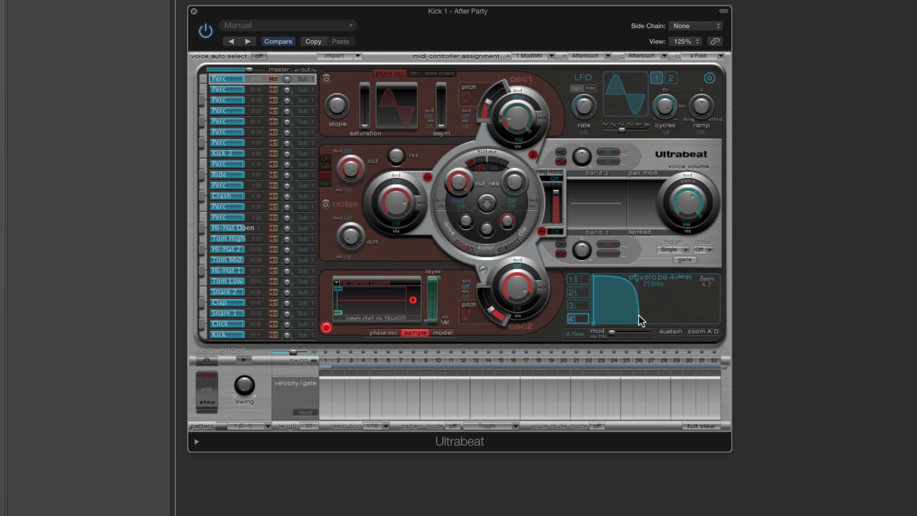
click(253, 334)
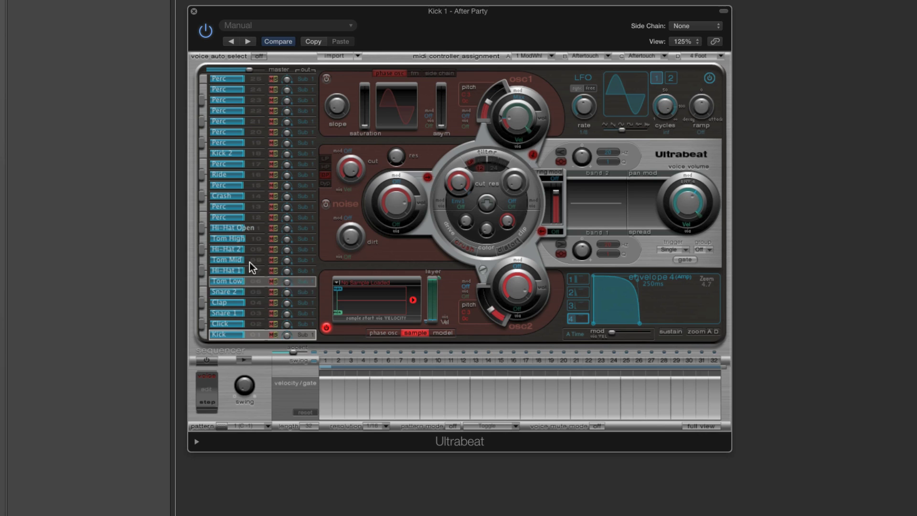
Route the output of the Click voice to Sub Group 2 (3-4) and Snare 1 to Sub Group 3 (5-6).
click(251, 325)
click(306, 325)
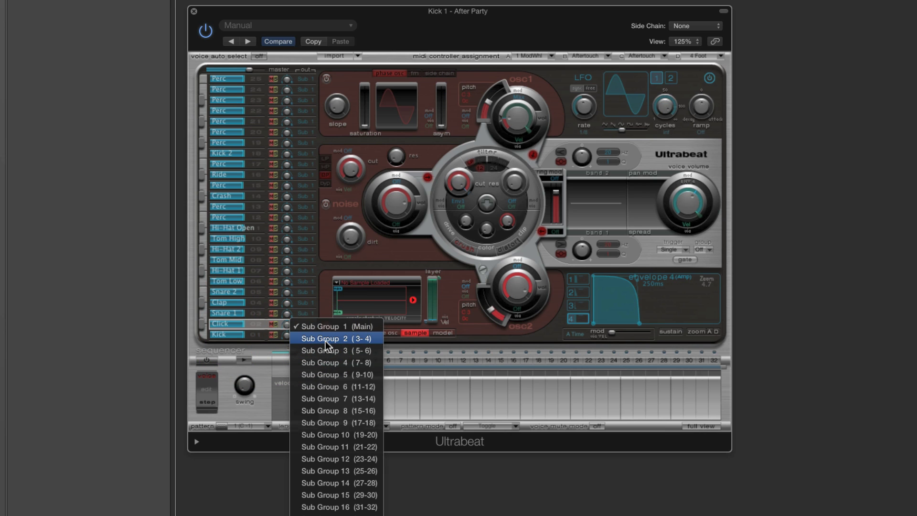
click(325, 339)
click(254, 314)
click(301, 314)
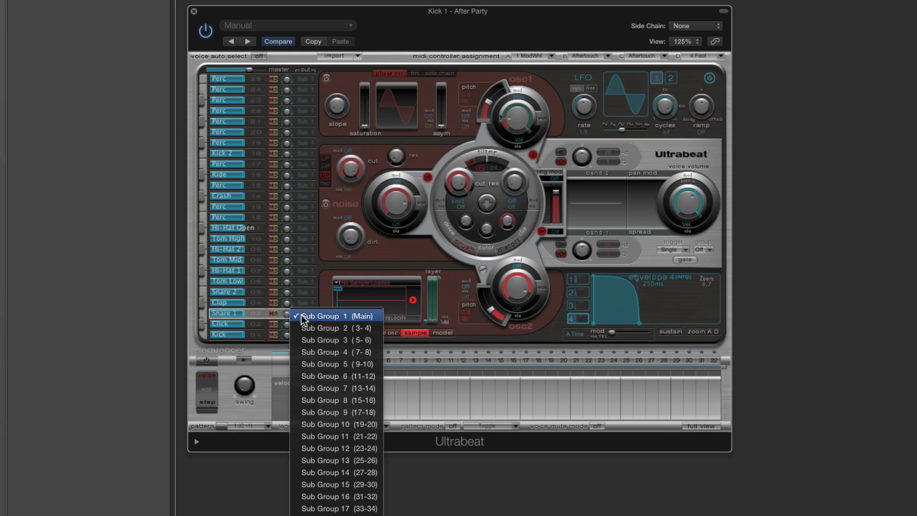
click(322, 341)
Route the output of the Clap voice to Sub Group 4 (7-8) and Snare 2 to Sub Group 5 (9-10).
click(256, 303)
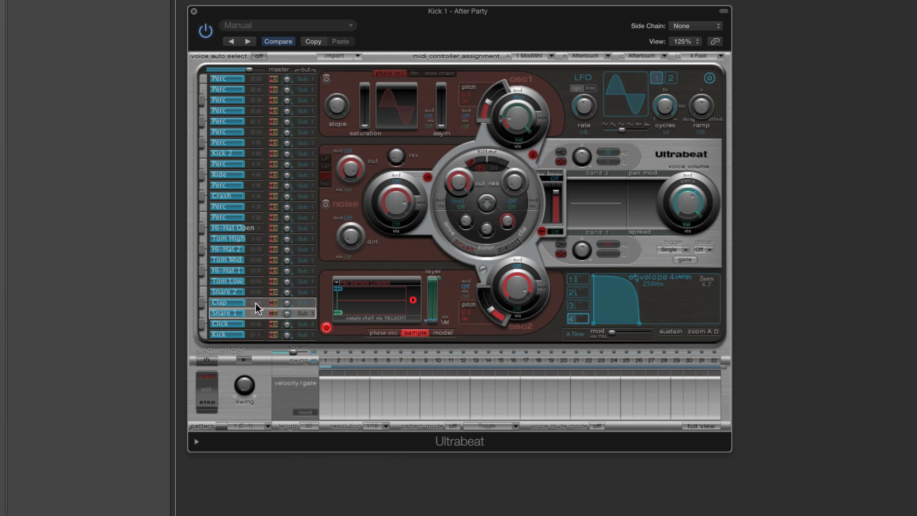
click(300, 304)
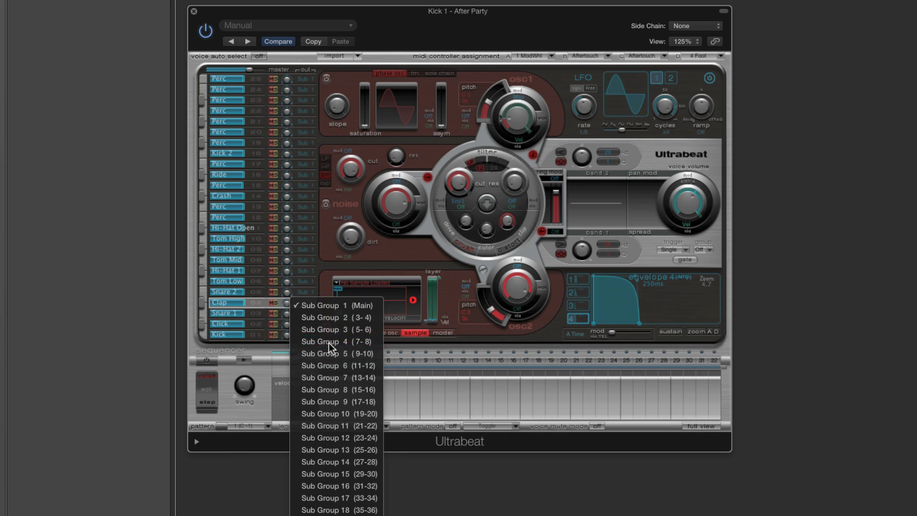
click(329, 343)
click(250, 290)
click(301, 292)
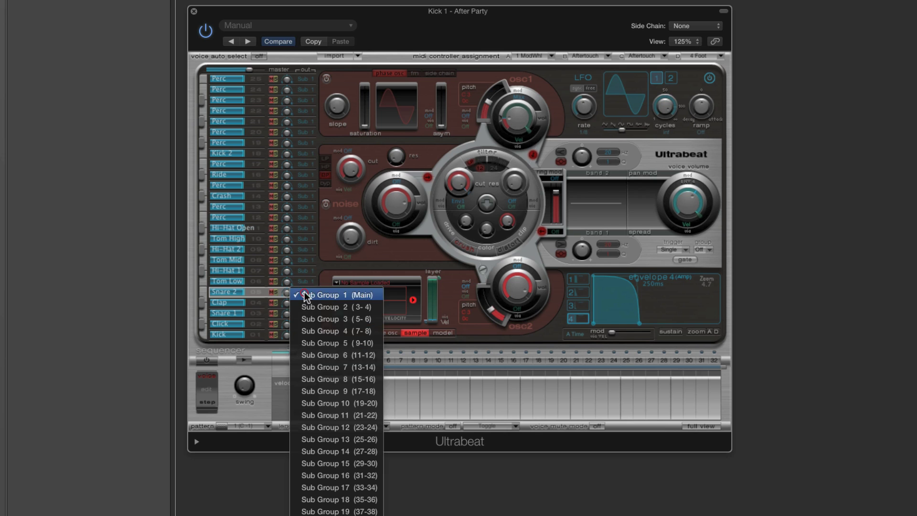
click(333, 343)
Assign the Tom Low voice's output to Sub Group 6 and the Hi-Hat 1 voice's output to Sub Group 7.
click(258, 282)
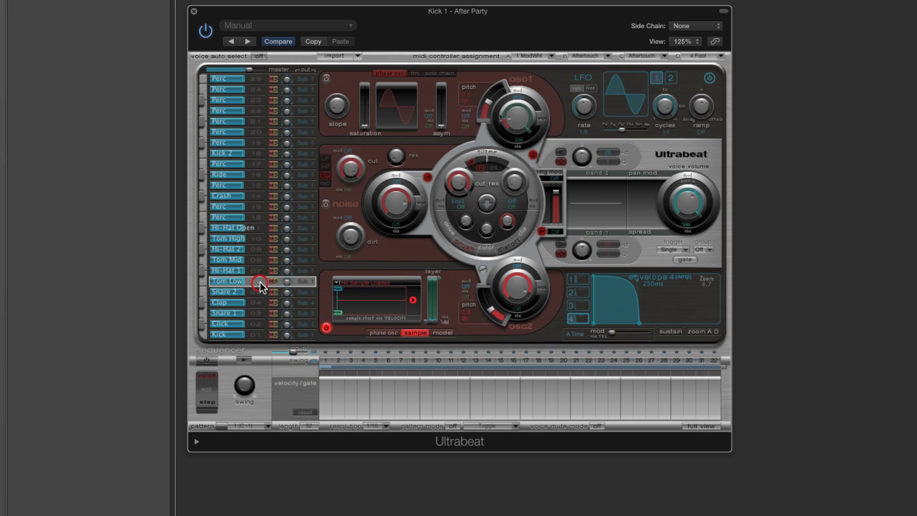
click(301, 281)
click(334, 344)
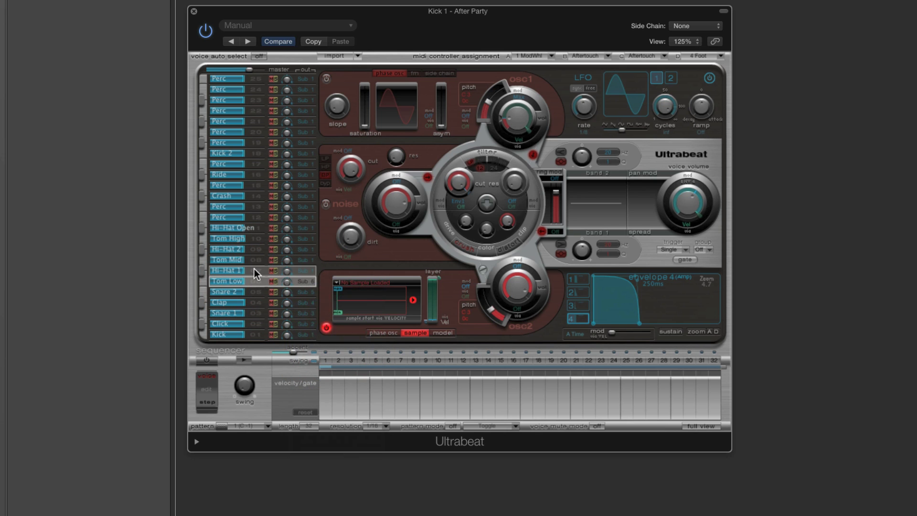
click(255, 268)
click(301, 270)
click(335, 343)
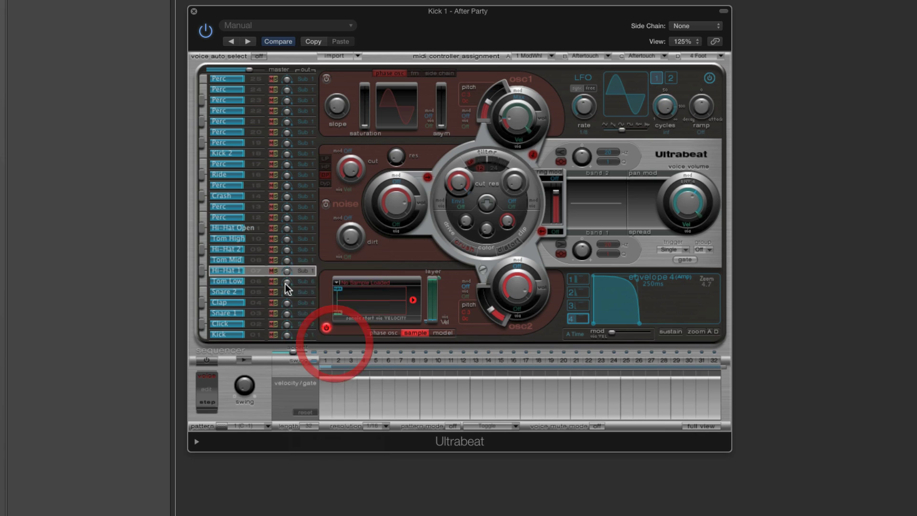
Assign the Tom Mid voice's output to Sub Group 8 (15-16) and the Hi-Hat 2 voice's output to Sub Group 9 (17-18).
click(260, 261)
click(301, 260)
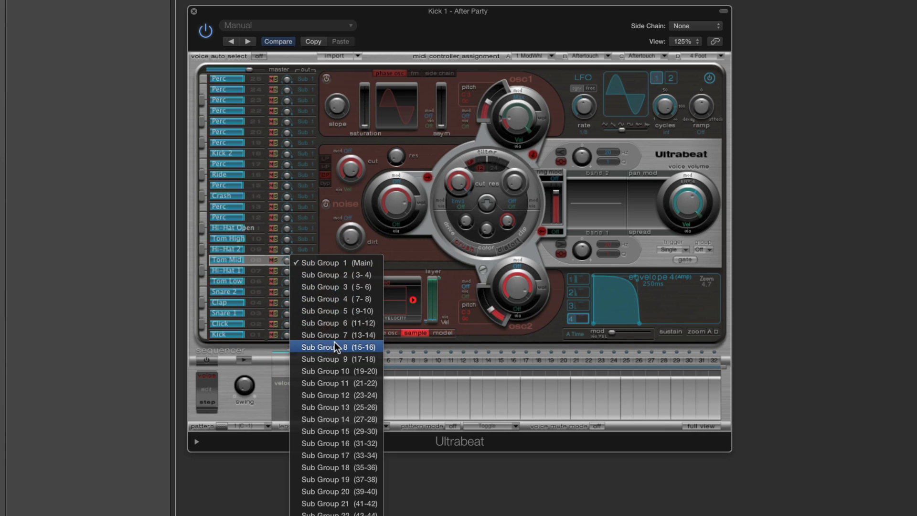
click(334, 344)
click(258, 249)
click(297, 249)
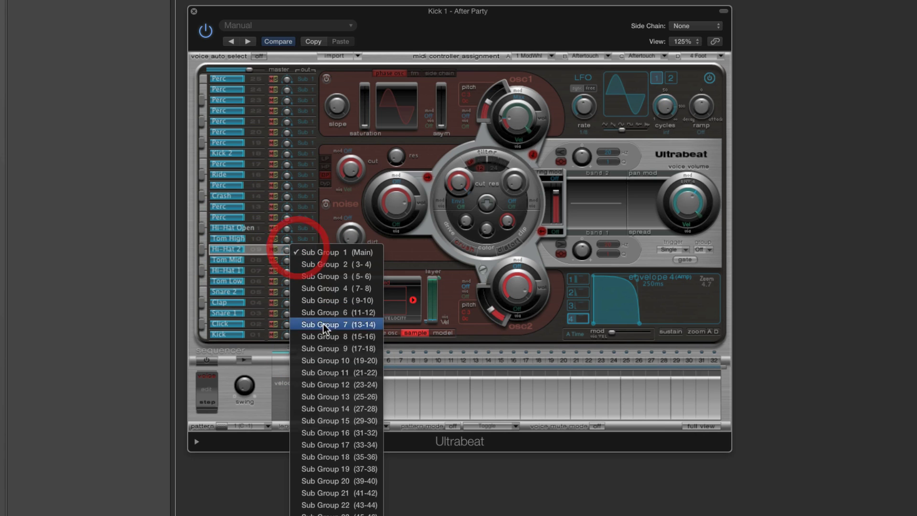
click(329, 350)
Route the Tom High voice to Sub Group 10 and the Hi-Hat Open voice to Sub Group 11 (21-22).
click(256, 238)
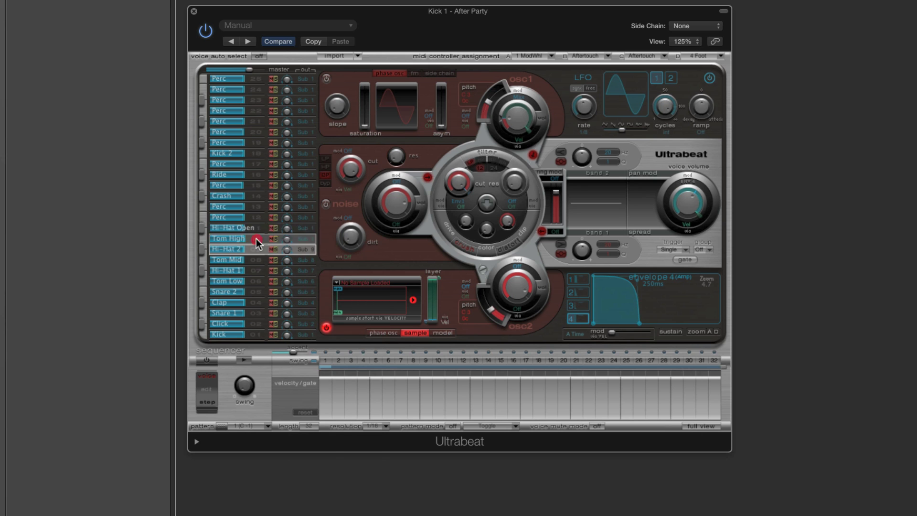
click(300, 238)
click(339, 346)
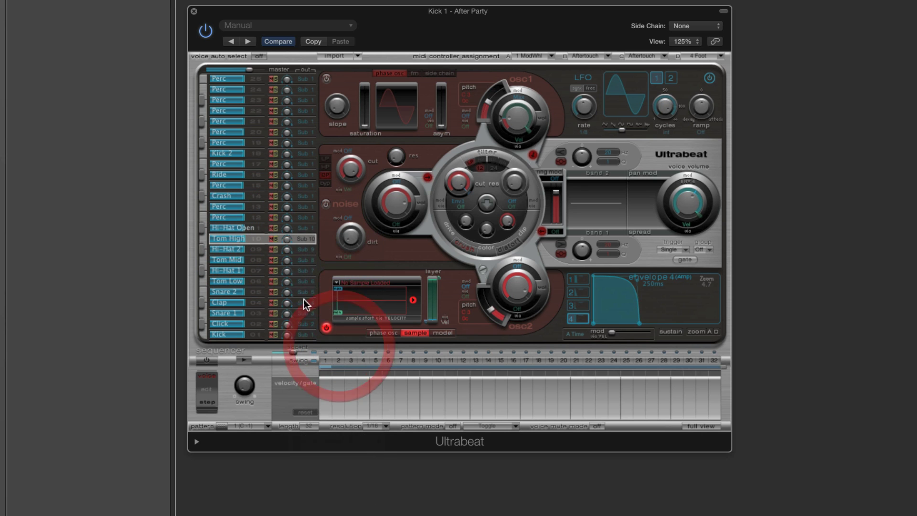
click(260, 230)
click(297, 228)
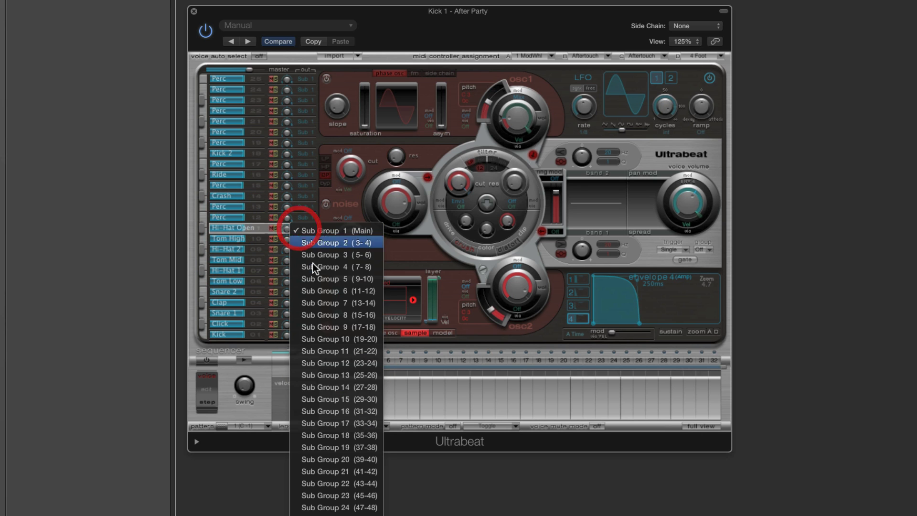
click(343, 352)
Route the Perc voice in slot 12 to Sub Group 12 (23-24) and the Perc voice in slot 13 to Sub Group 13 (25-26).
click(262, 219)
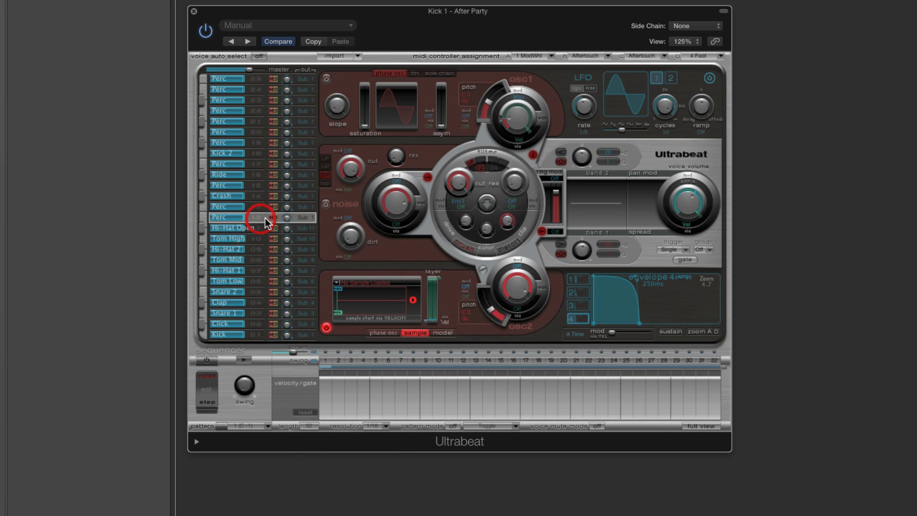
click(304, 219)
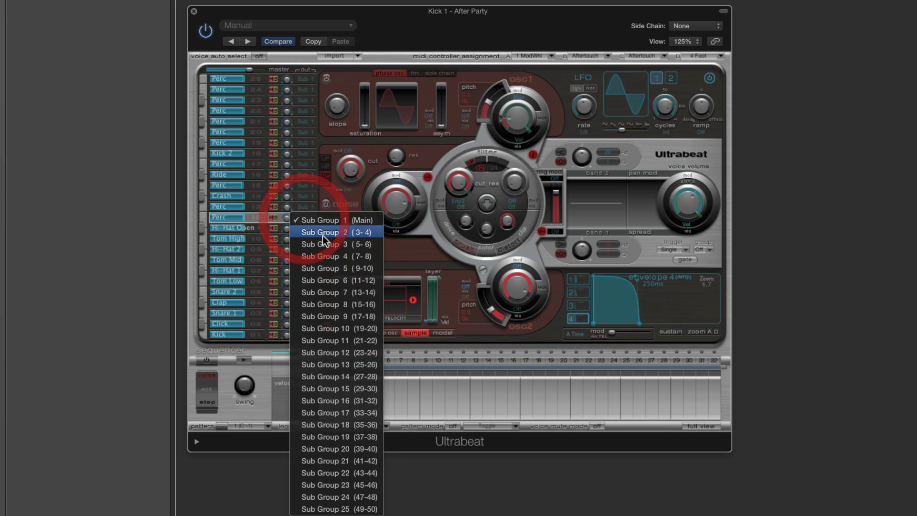
click(359, 354)
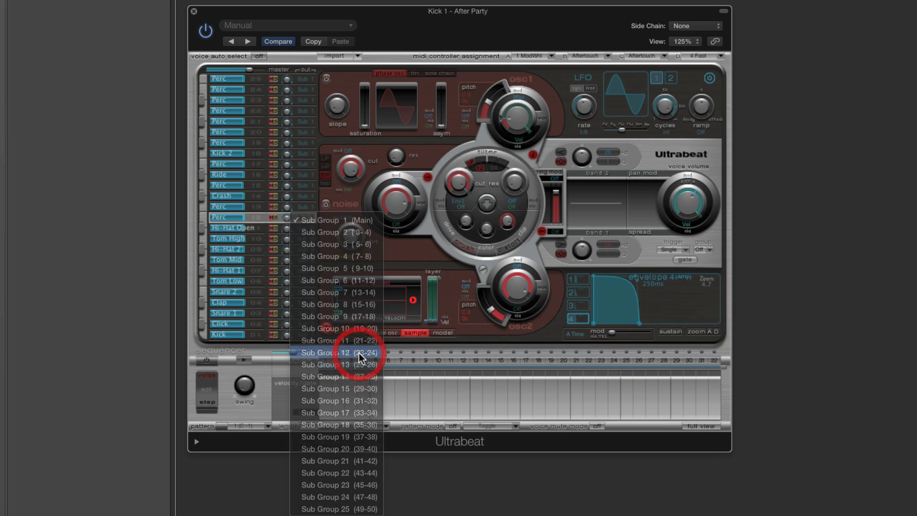
click(258, 207)
click(302, 207)
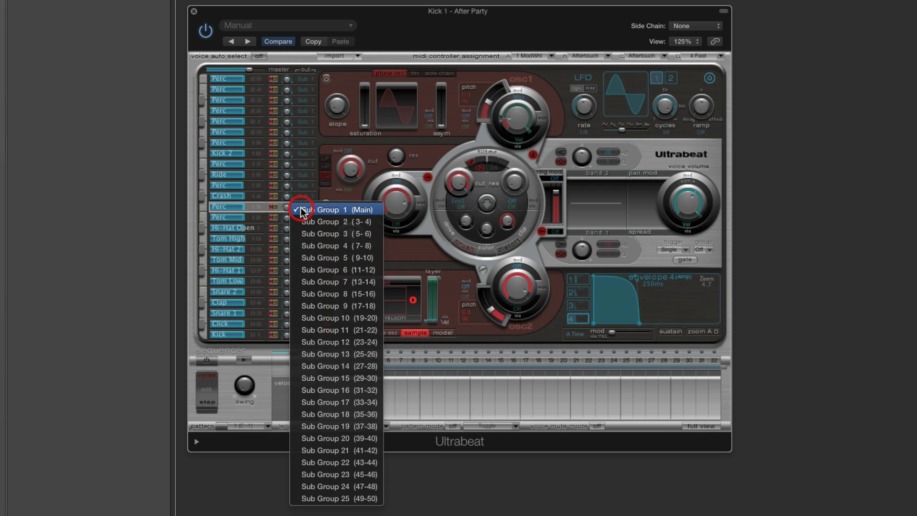
click(359, 354)
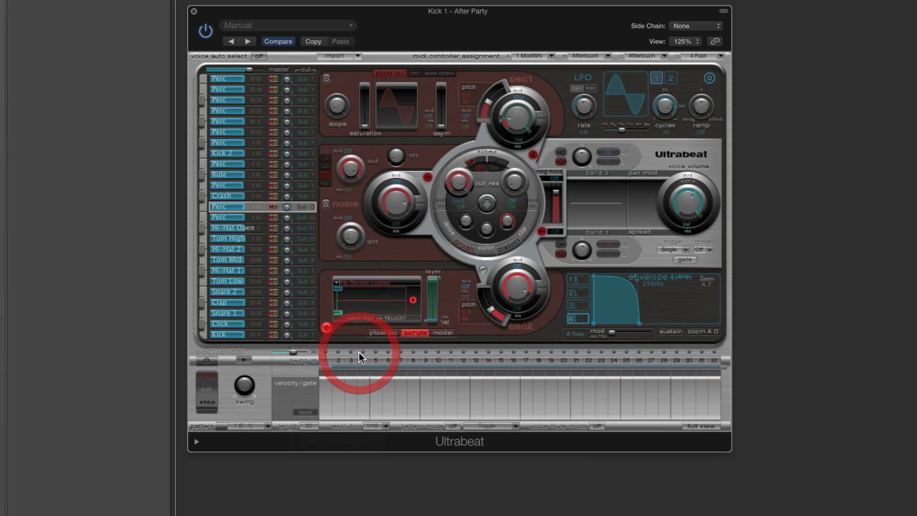
Assign the Crash voice's output to Sub Group 14 (27-28) and the slot 15 Perc voice to Sub Group 15 (29-30).
click(254, 196)
click(306, 196)
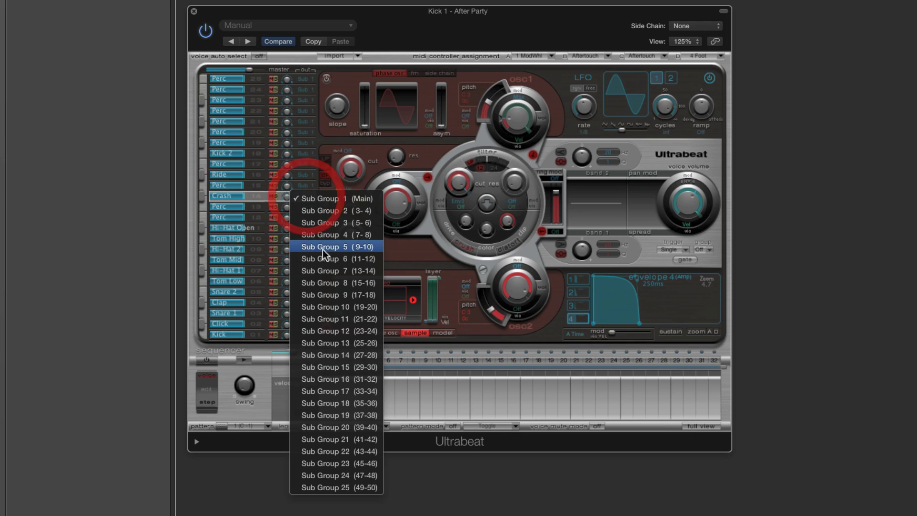
click(339, 354)
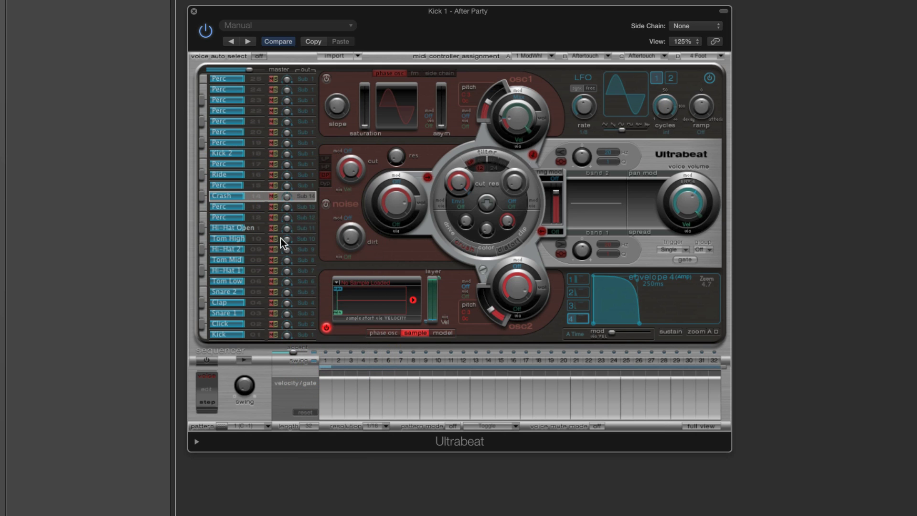
click(258, 185)
click(305, 185)
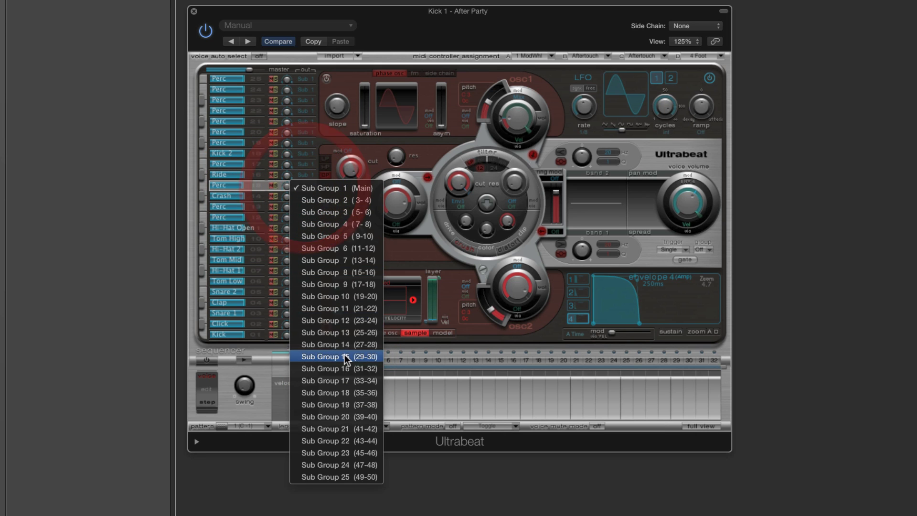
click(344, 358)
Route the Ride voice to Sub Group 16 (31-32) and the slot 17 Perc voice to Sub Group 17 (33-34).
click(259, 174)
click(296, 175)
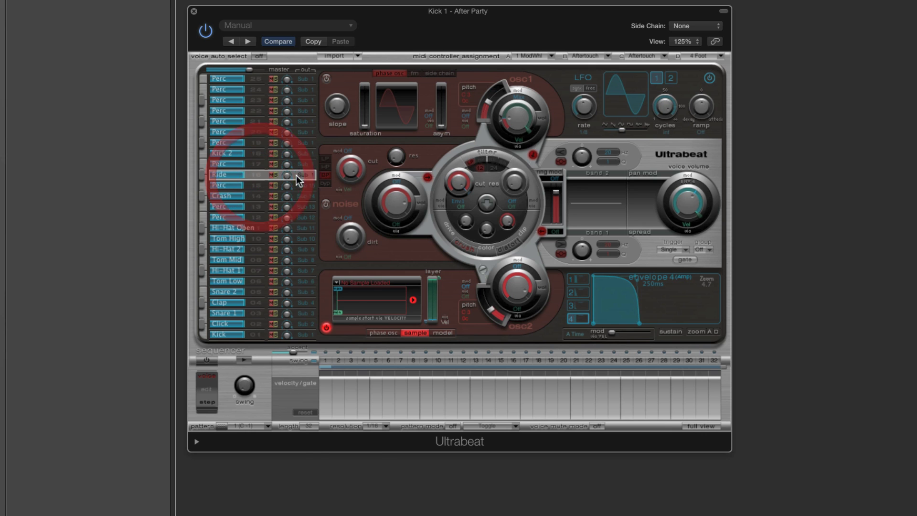
click(335, 358)
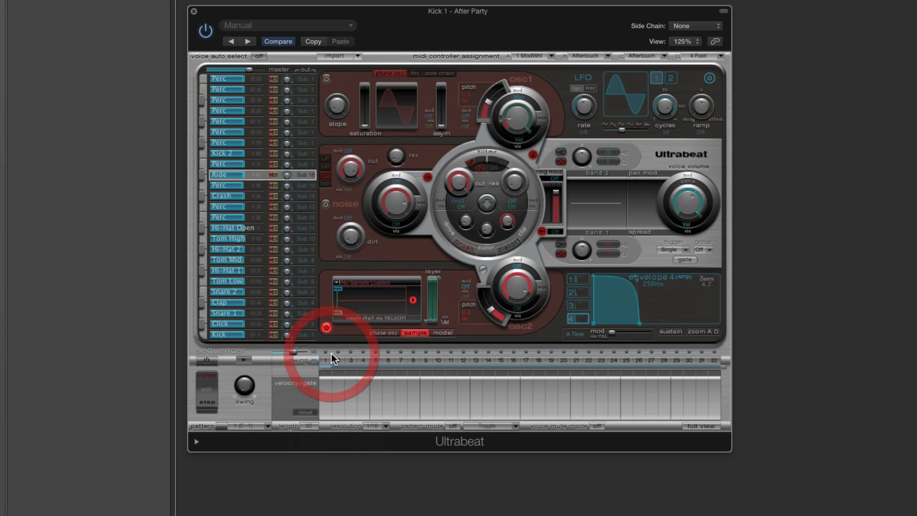
click(257, 164)
click(302, 164)
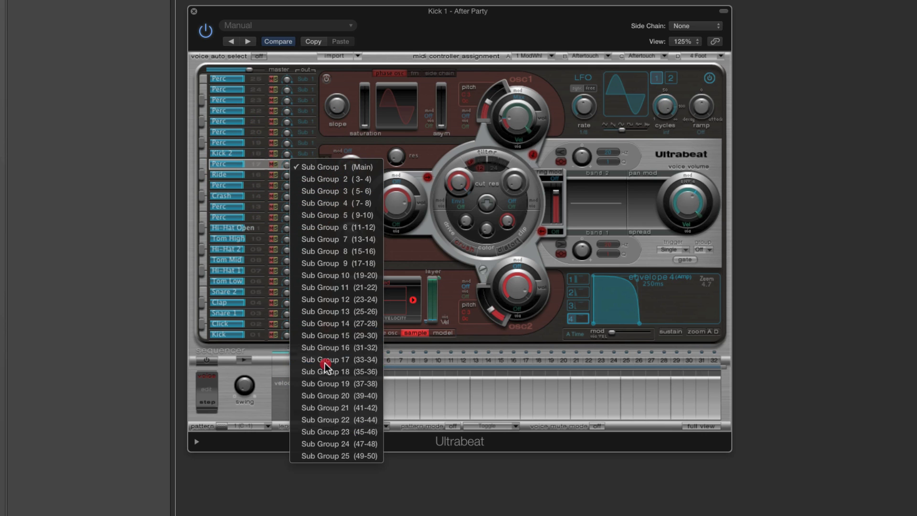
click(328, 363)
Assign the Kick 2 voice's output to Sub Group 18 (35-36) and the slot 19 Perc voice to Sub Group 19 (37-38).
click(261, 153)
click(302, 153)
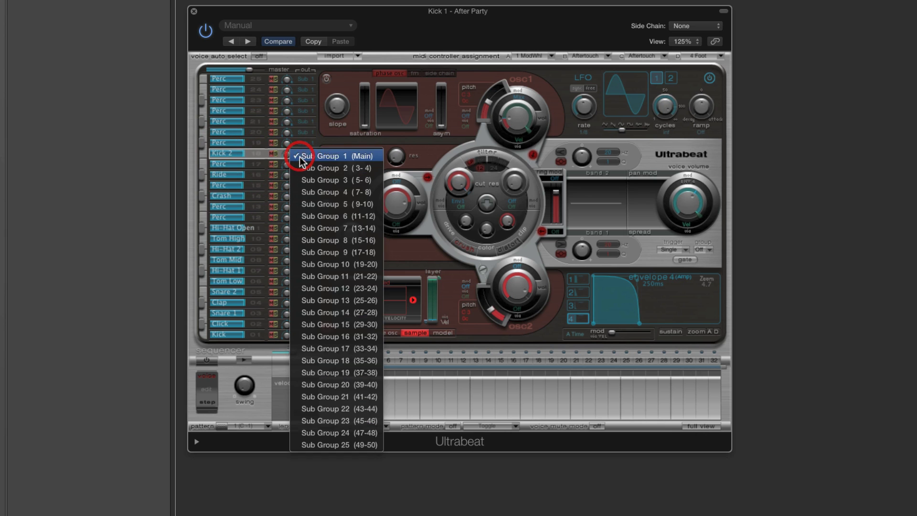
click(344, 359)
click(260, 142)
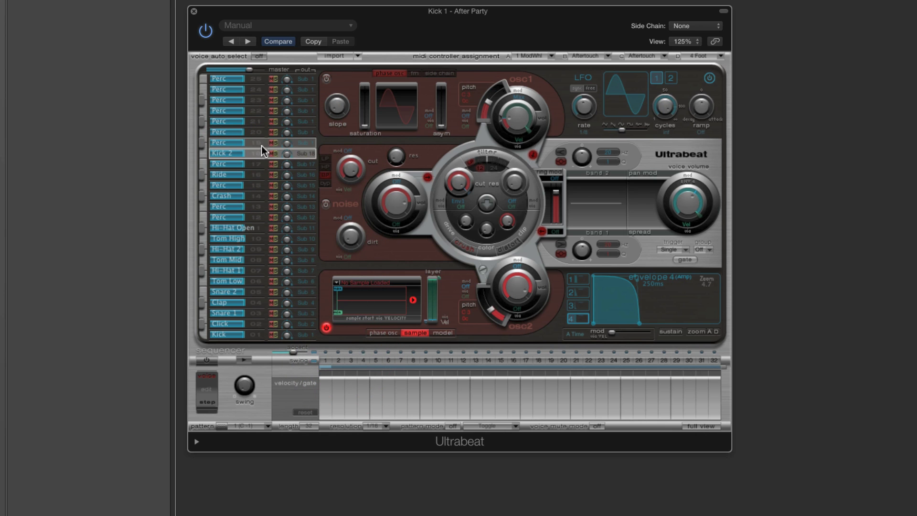
click(301, 143)
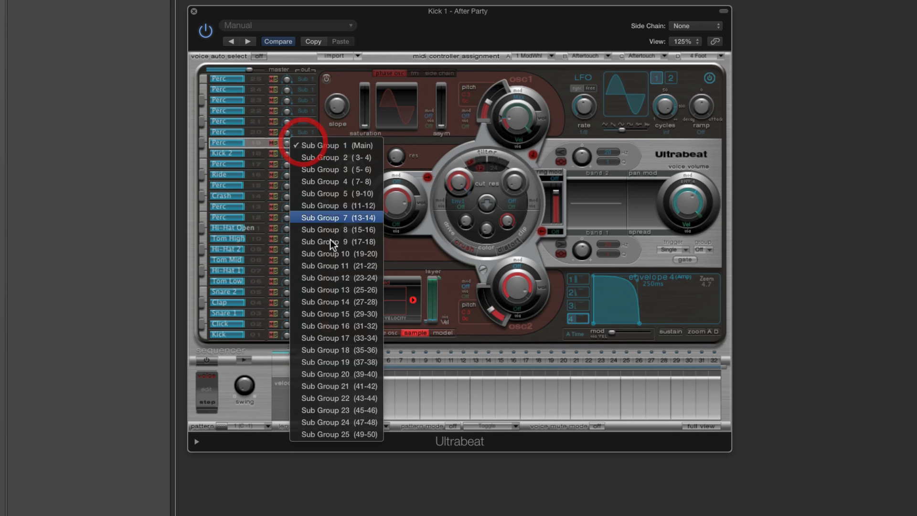
click(347, 362)
Route the Perc voice in slot 20 to Sub Group 20 (39-40) and the one in slot 21 to Sub Group 21 (41-42).
click(260, 132)
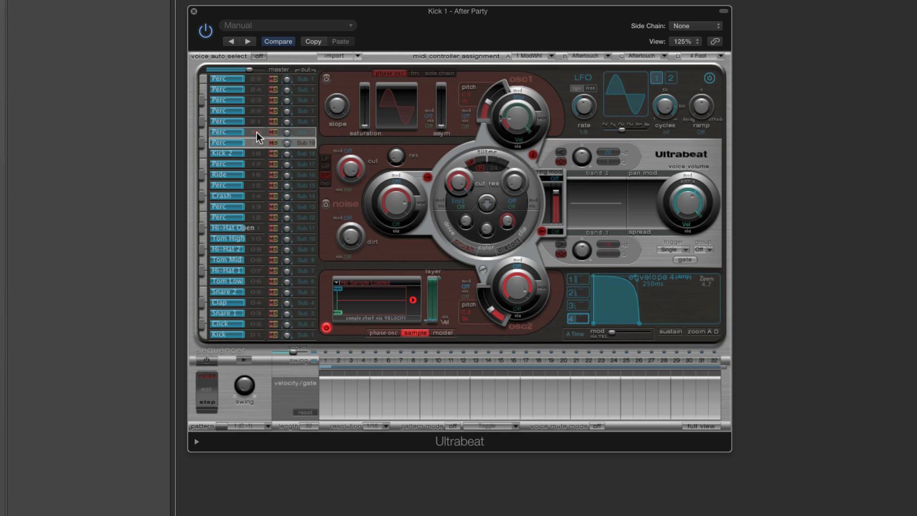
click(302, 132)
click(344, 363)
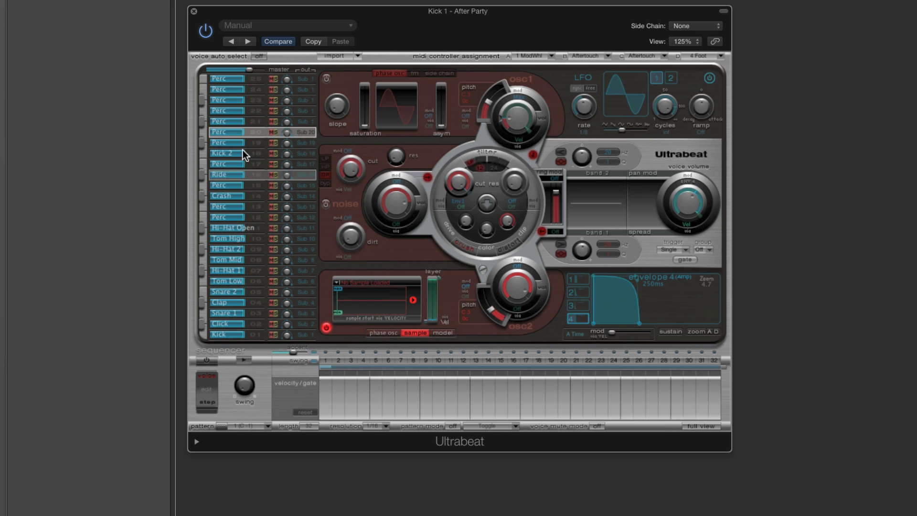
click(251, 121)
click(302, 121)
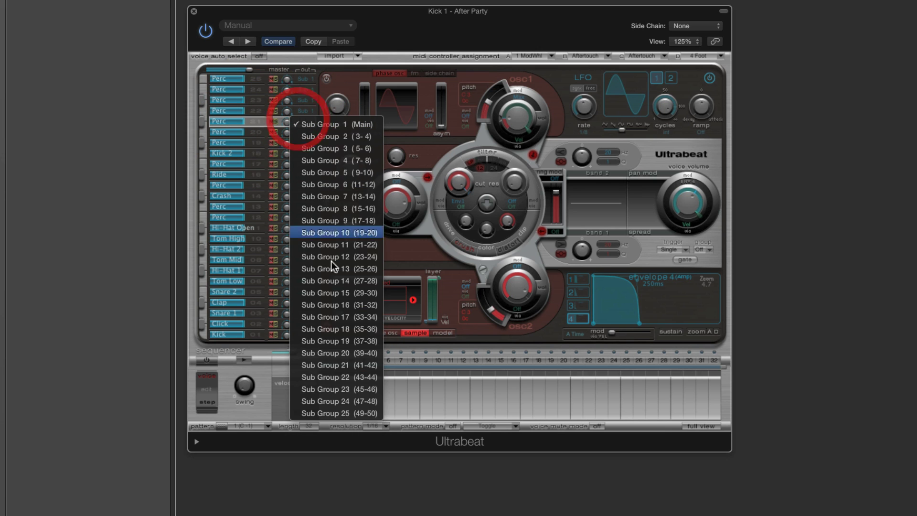
click(349, 366)
Assign the slot 22 Perc voice to Sub Group 22 (43-44) and the slot 23 Perc voice to Sub Group 23 (45-46).
click(251, 111)
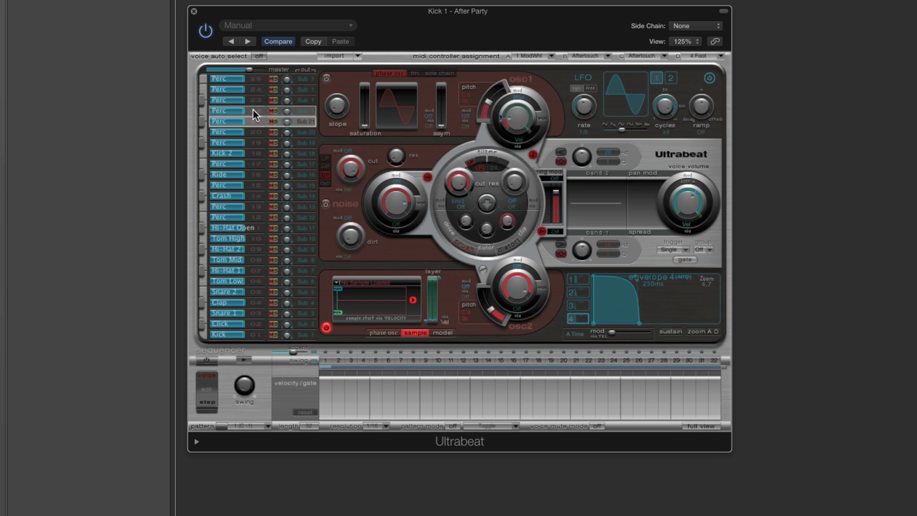
click(304, 114)
click(346, 363)
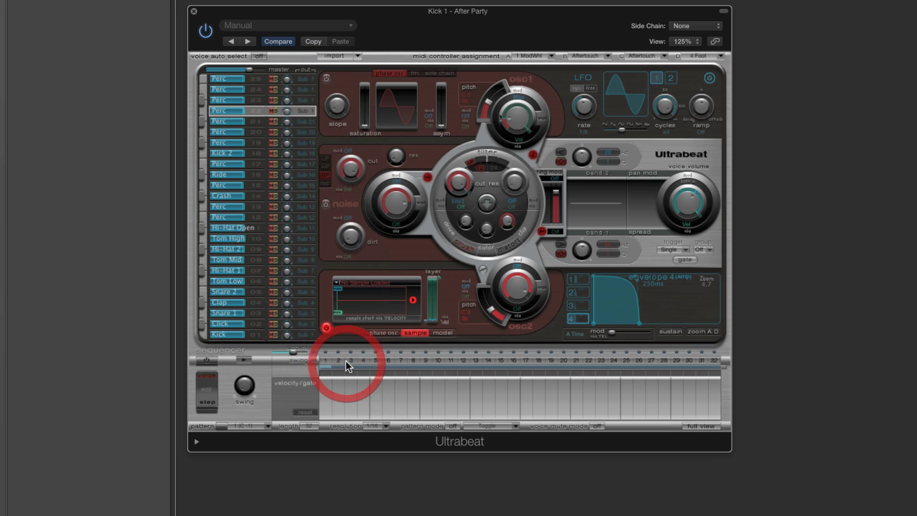
click(255, 102)
click(299, 101)
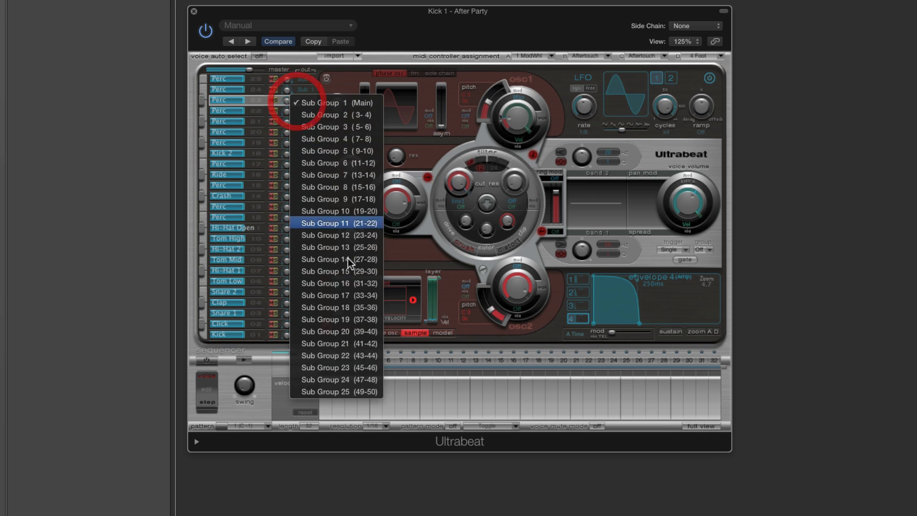
click(349, 367)
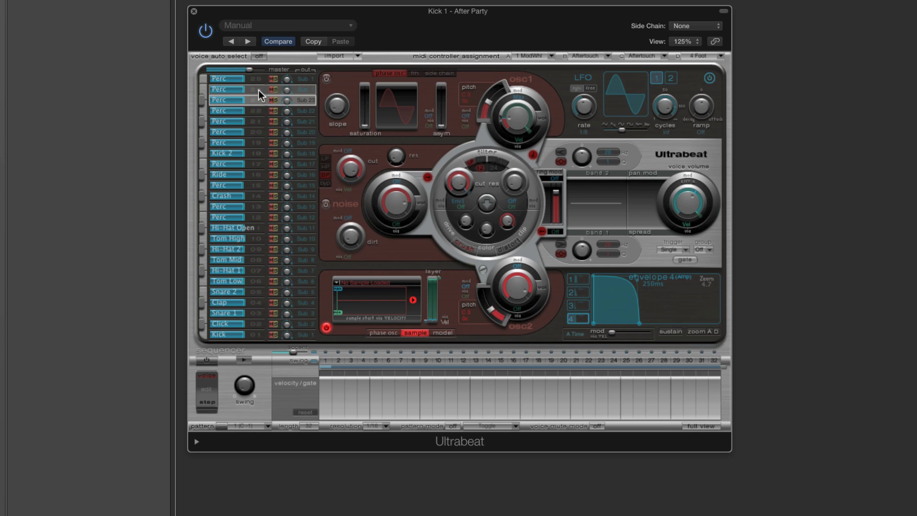
Route the last two Perc voices, slots 24 and 25, to Sub Group 24 (47-48) and Sub Group 25 (49-50).
click(258, 91)
click(308, 91)
click(335, 372)
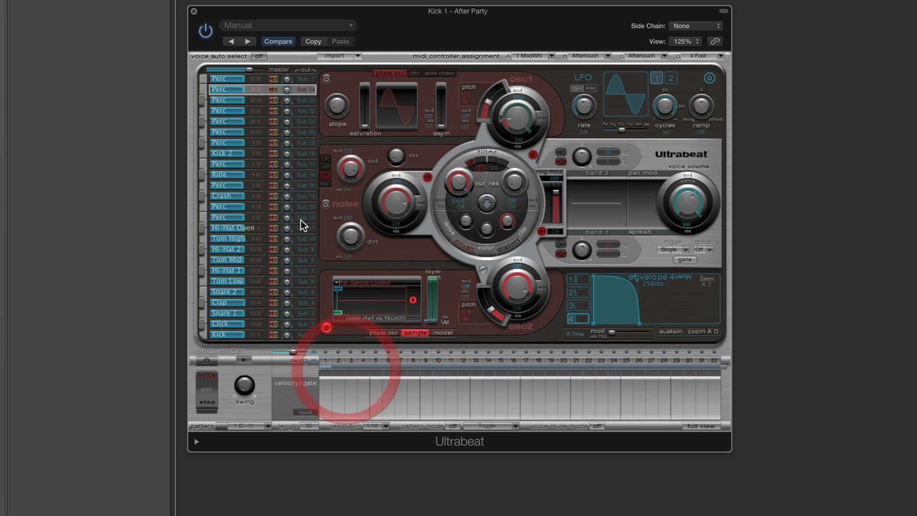
click(258, 79)
click(306, 78)
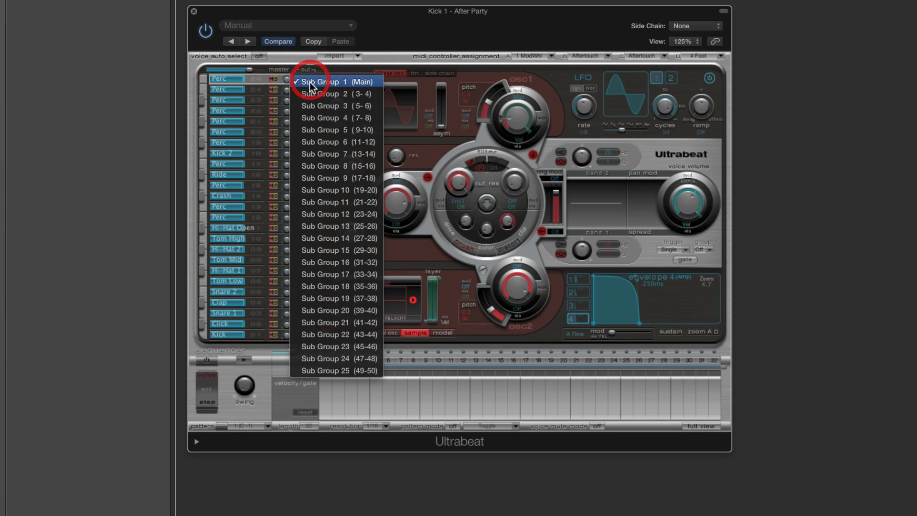
click(359, 373)
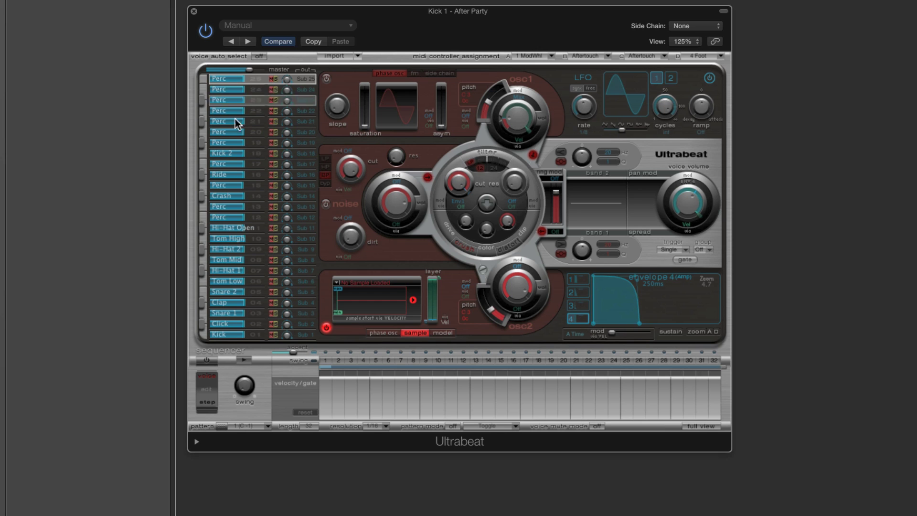
click(239, 335)
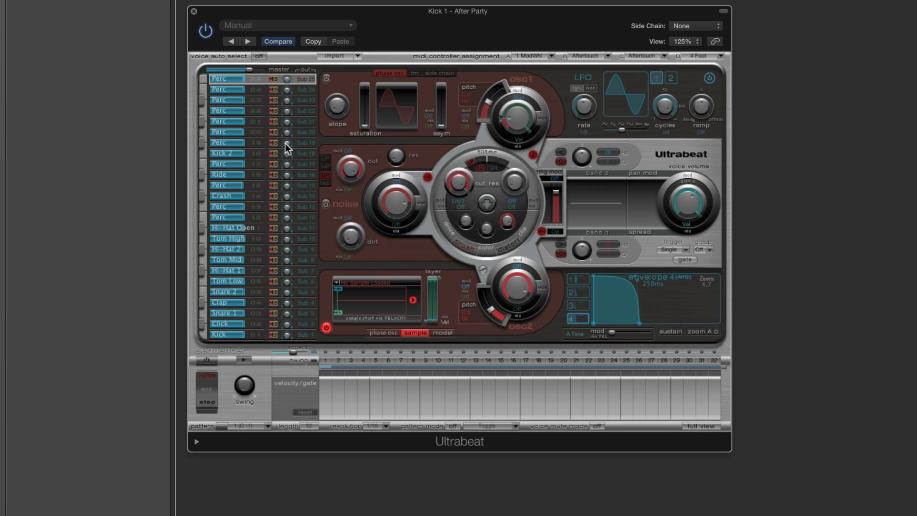
click(238, 291)
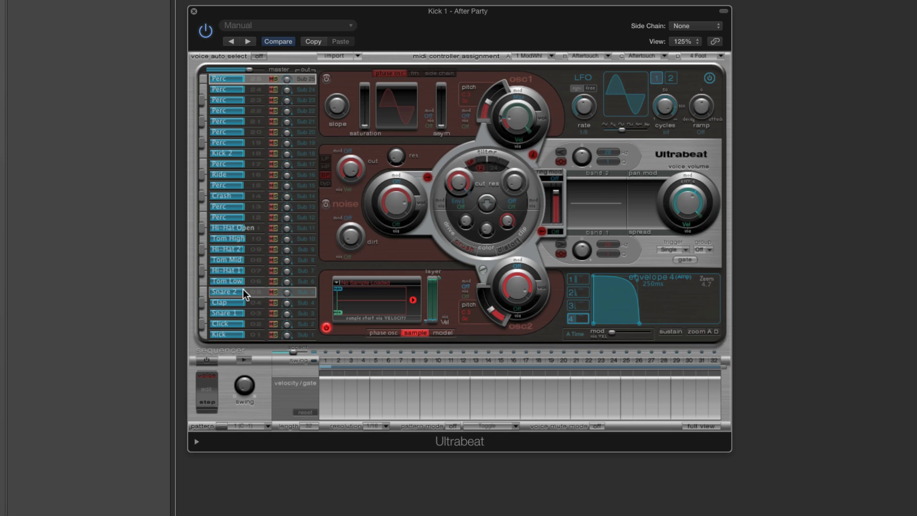
click(243, 281)
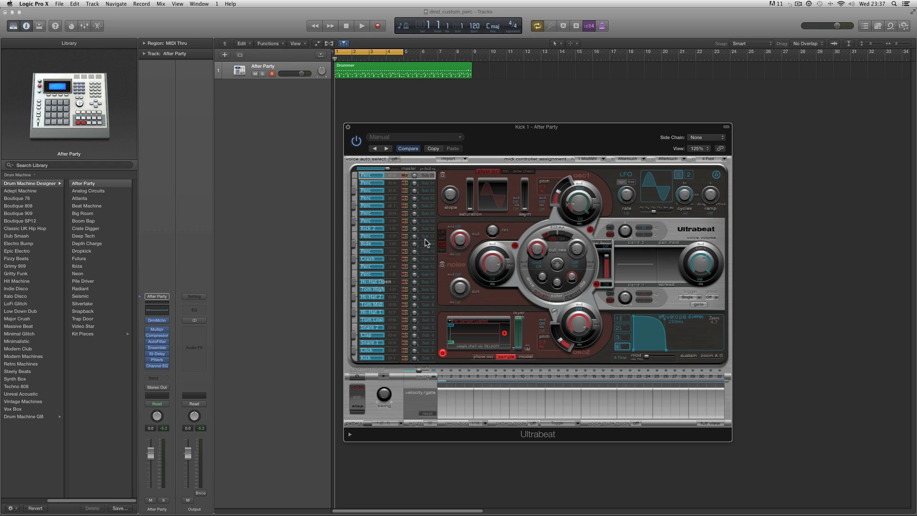
Close the Ultrabeat window and show the Mixer below the tracks area.
click(348, 127)
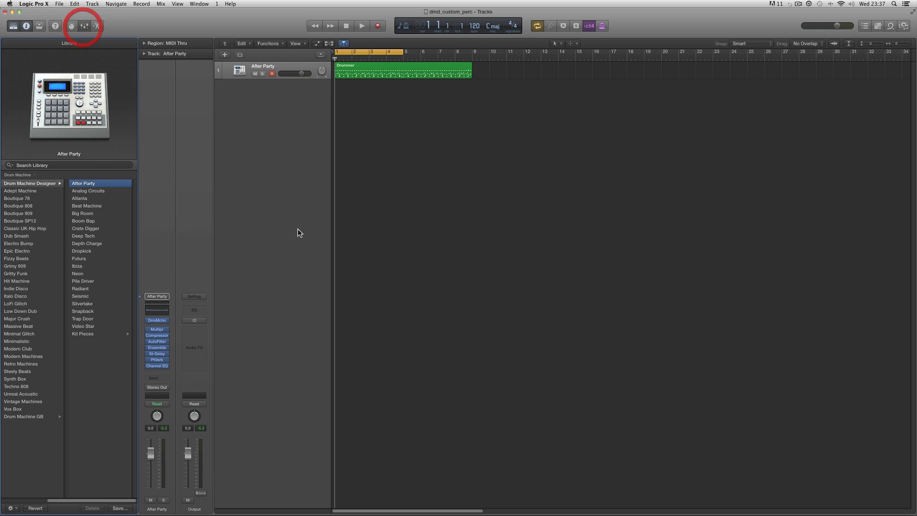
key(x)
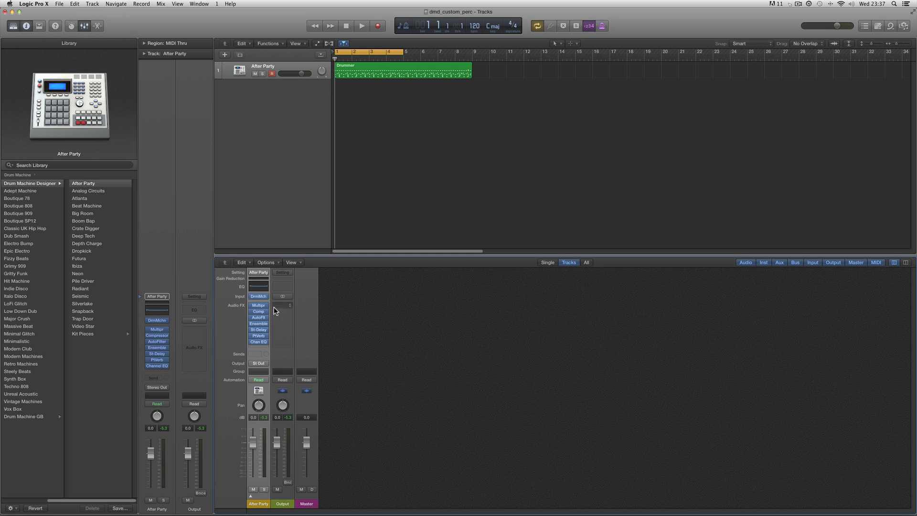
Open the After Party kit's Drum Machine Designer interface to view its pads, and close it.
click(156, 320)
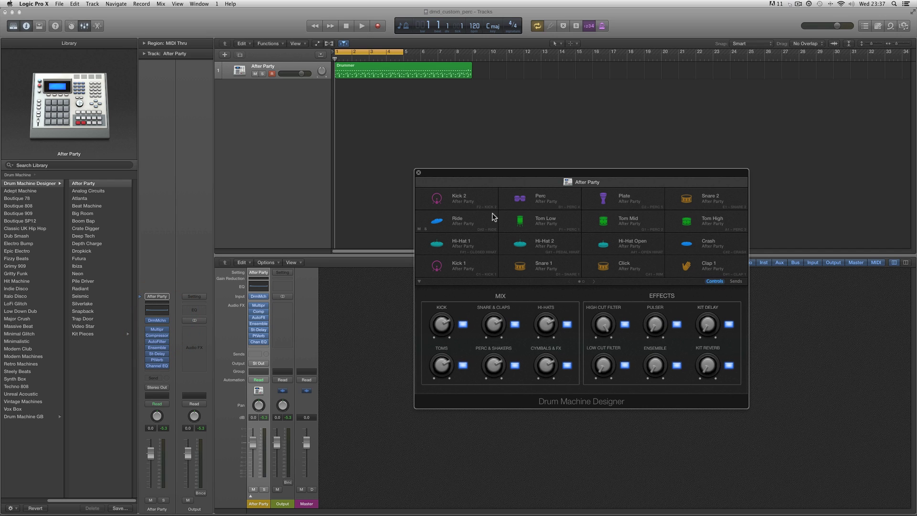
click(419, 173)
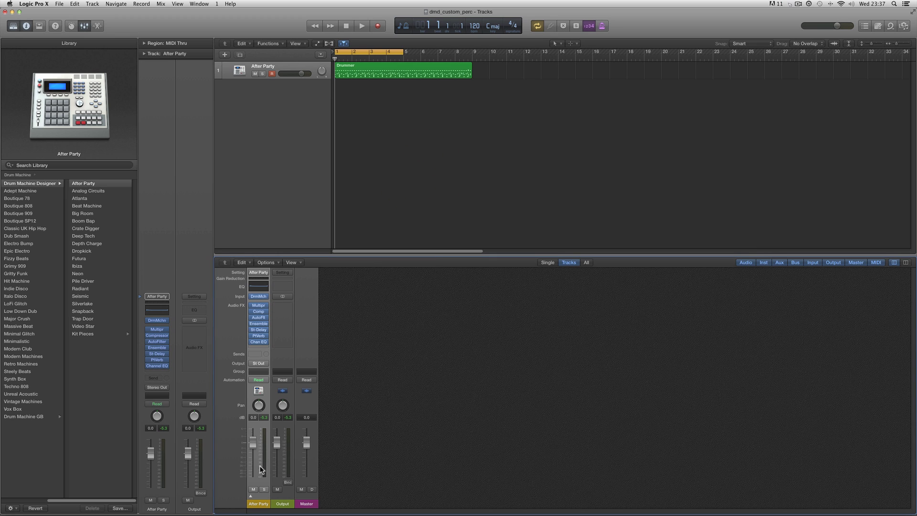
Expand the After Party stack in a taller Mixer and select all its voice channel strips from Kick 1 through Block.
click(251, 497)
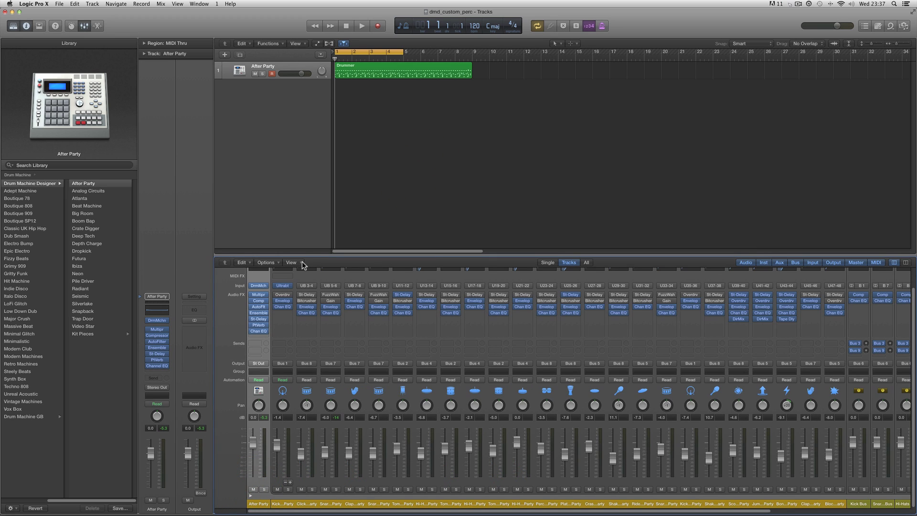
drag(304, 253, 302, 203)
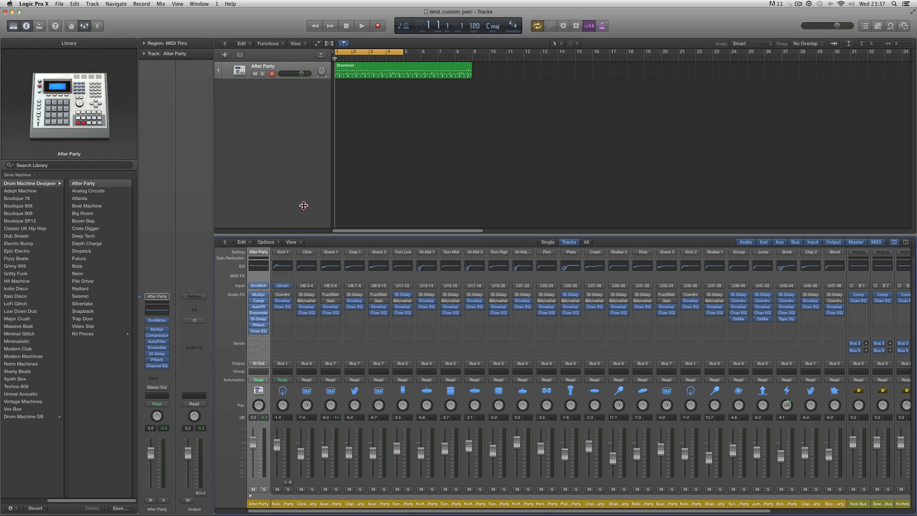
click(284, 506)
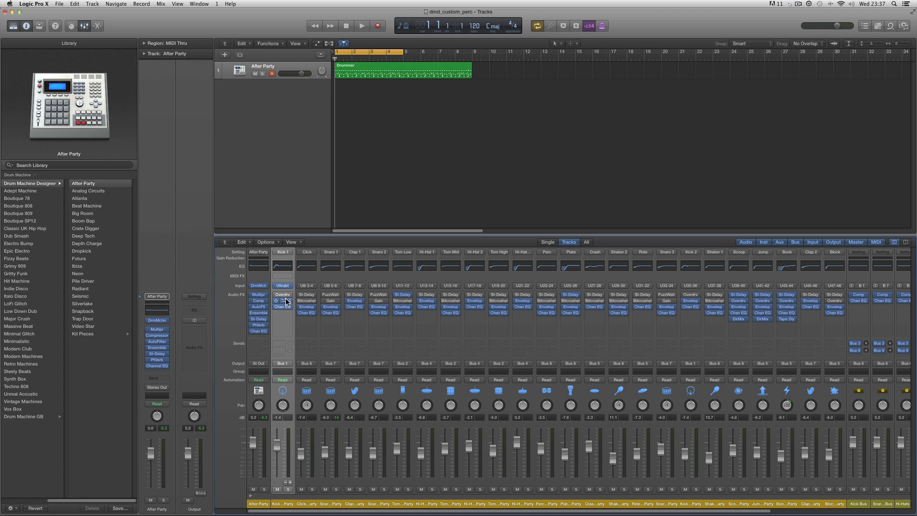
shift+click(835, 506)
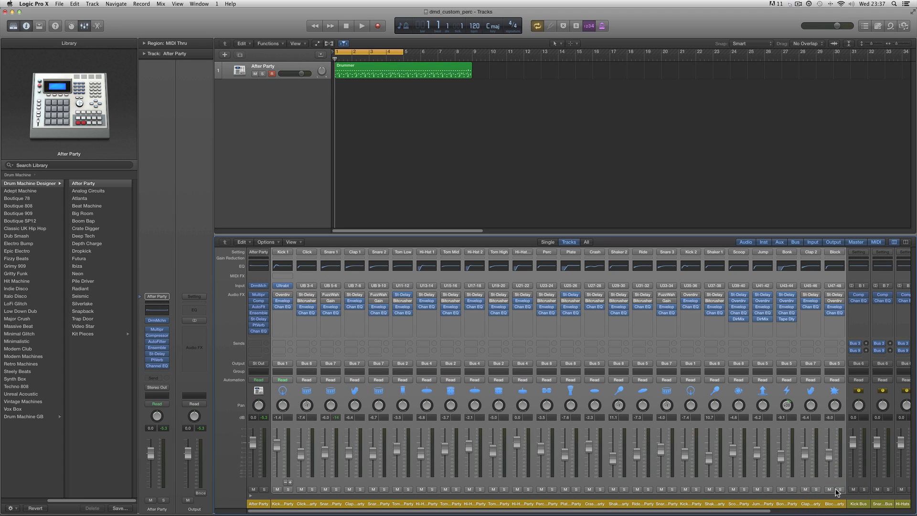
Create tracks for all the kit's voice channel strips from Kick 1 through Block, and hide the Mixer.
click(488, 426)
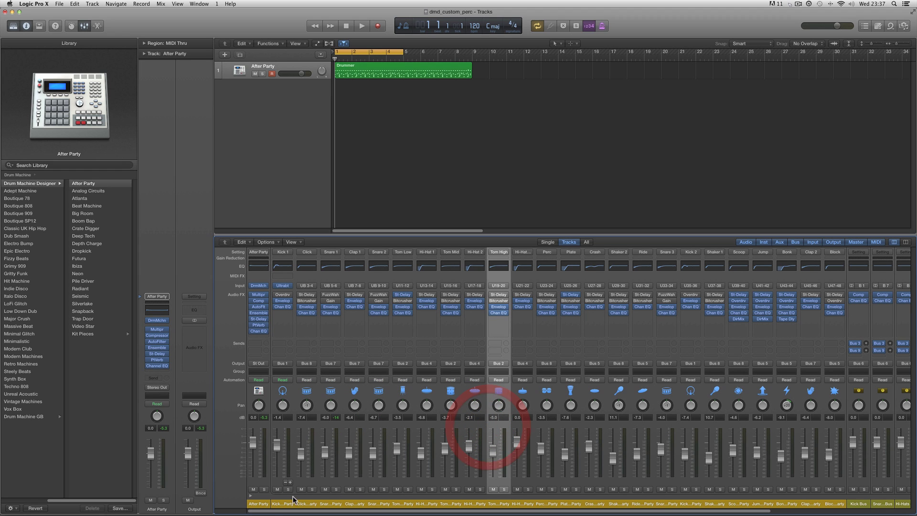
click(277, 504)
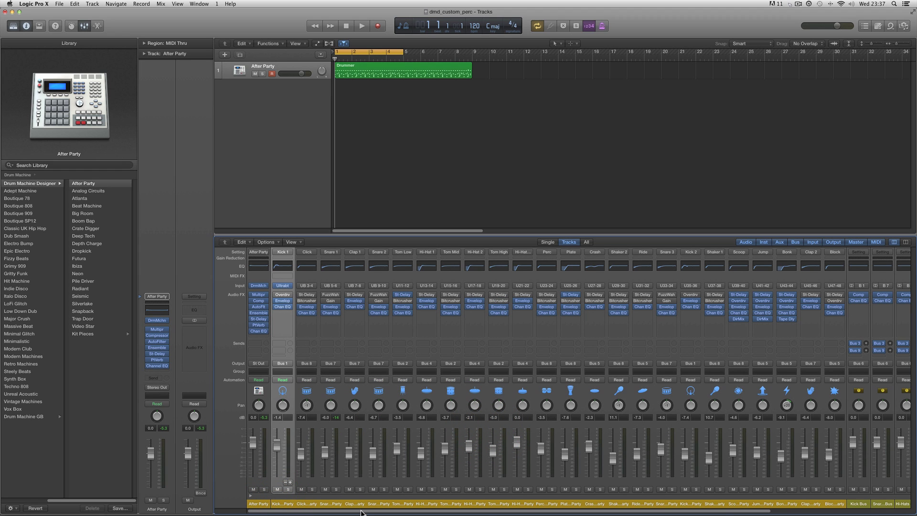
shift+click(835, 505)
right_click(523, 426)
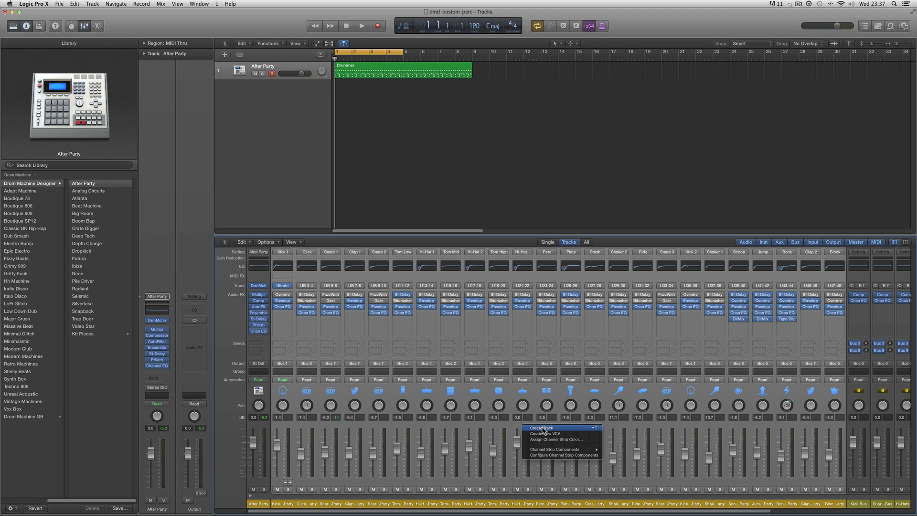
click(543, 429)
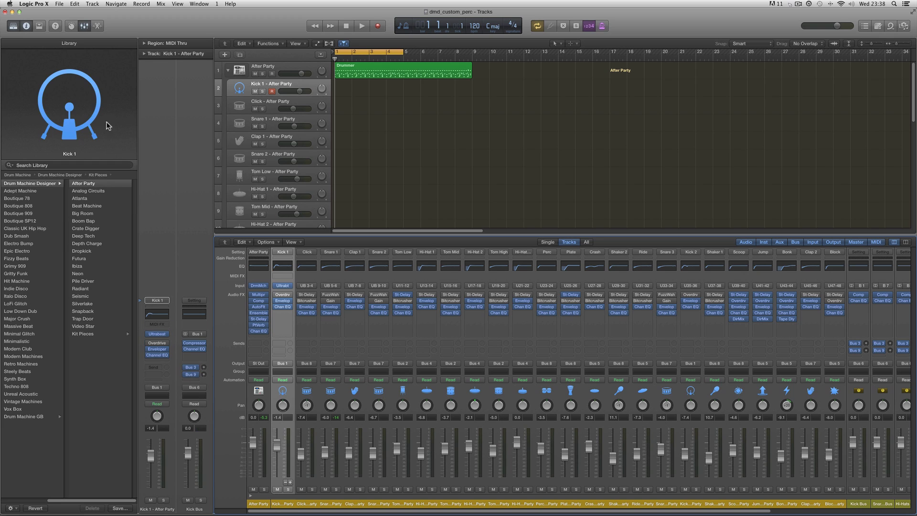
click(84, 26)
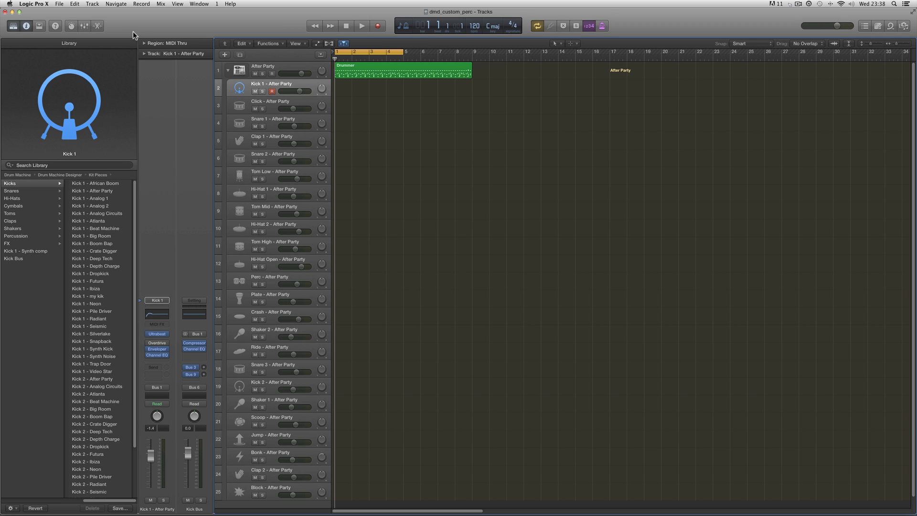
Remove "After Party" from the first two voice tracks' names, leaving "Kick 1 -" and "Click -".
double_click(279, 83)
scroll(260, 92, right, 1)
scroll(341, 109, left, 1)
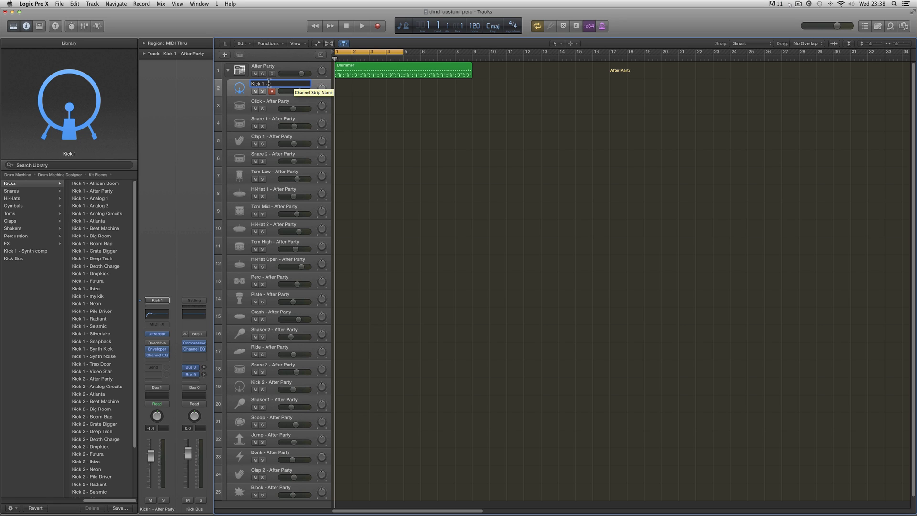
click(275, 100)
double_click(275, 101)
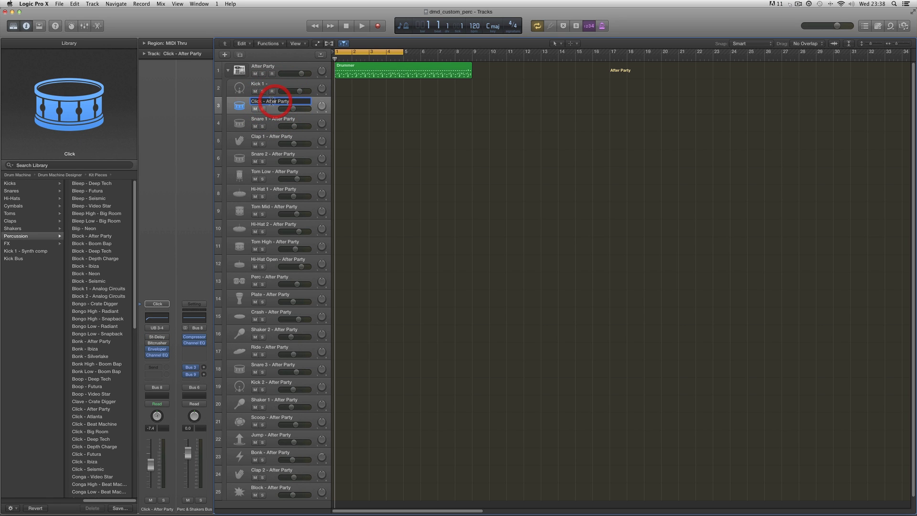
drag(268, 101, 287, 108)
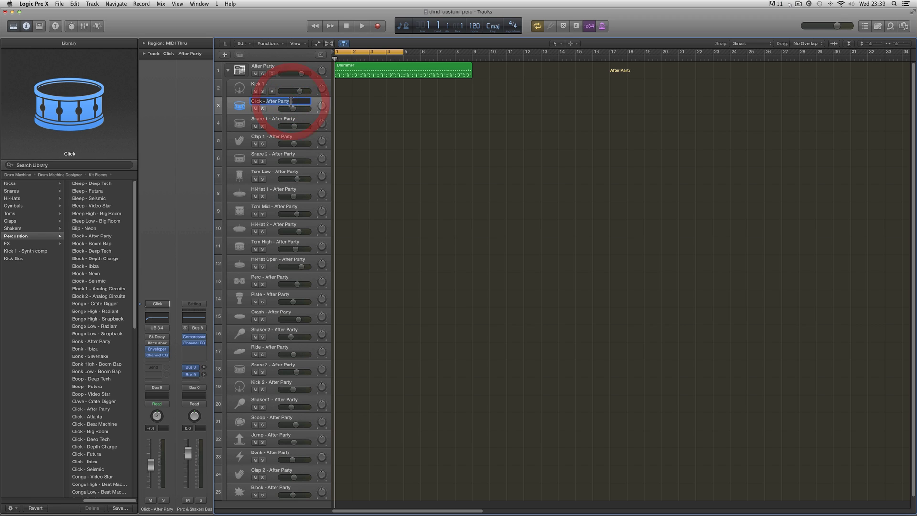
key(BackSpace)
Shorten the Snare 1 and Clap 1 track names to "Snare 1 -" and "Clap 1 -".
click(275, 120)
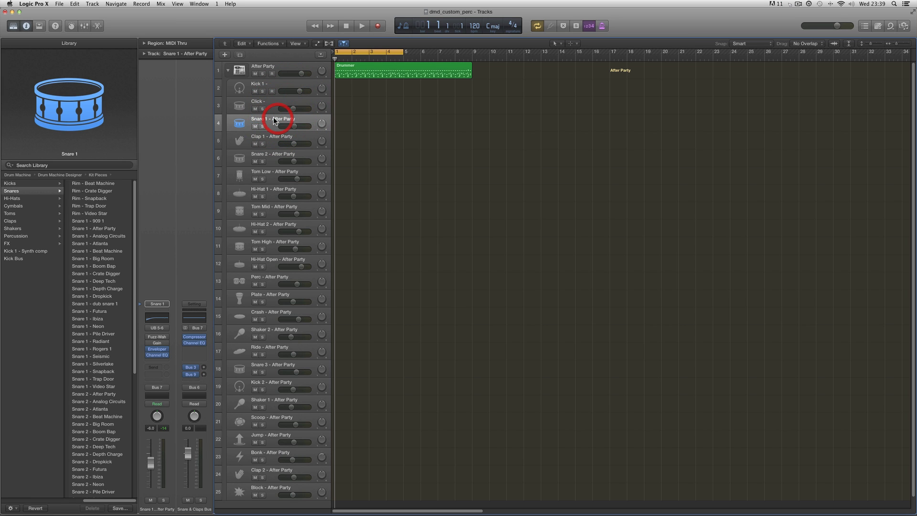
double_click(277, 119)
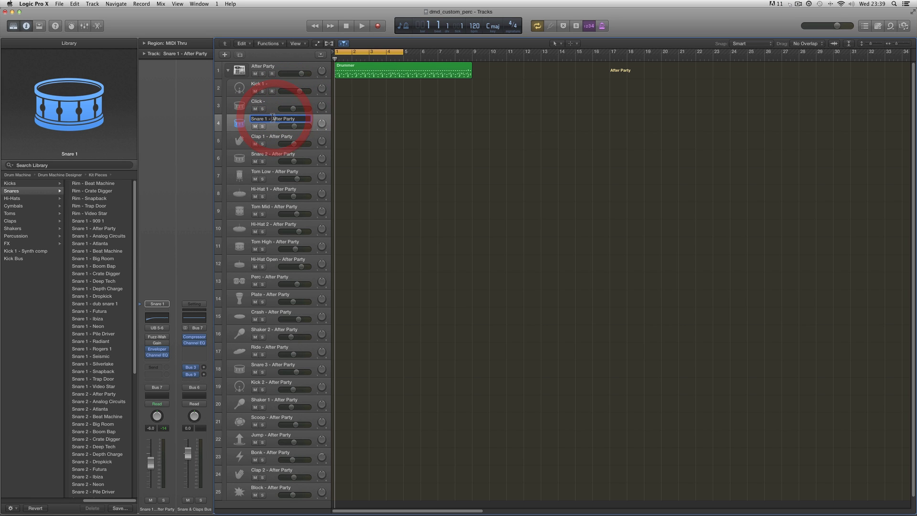
drag(278, 119, 299, 119)
key(BackSpace)
double_click(281, 134)
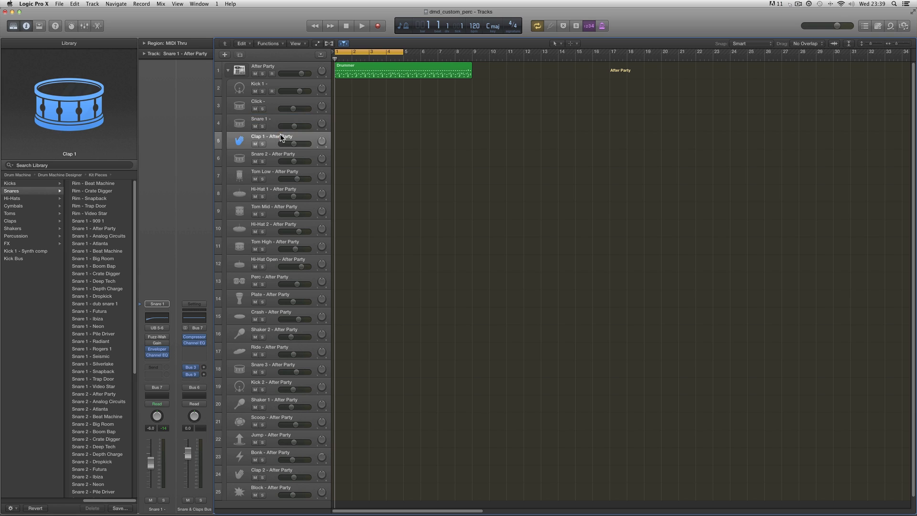
drag(269, 136, 292, 136)
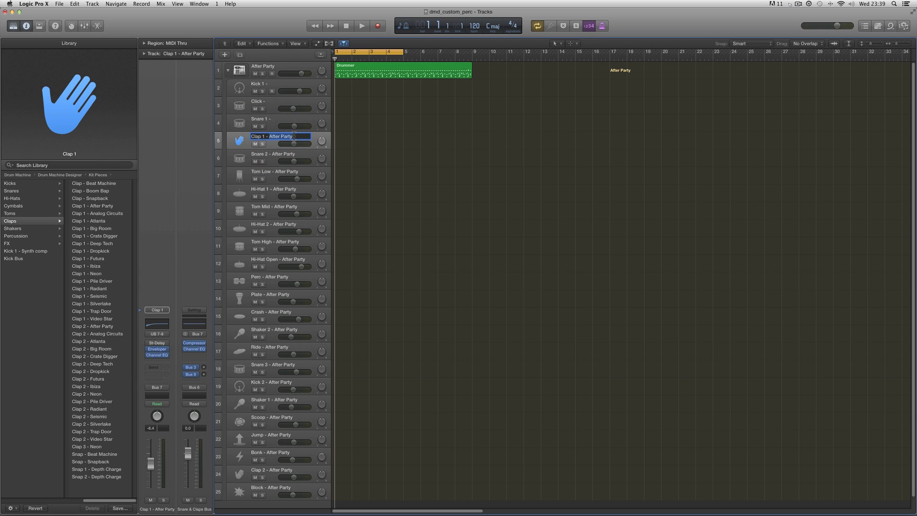
key(BackSpace)
Shorten the Snare 2 and Tom Low track names to "Snare 2 -" and "Tom Low -".
click(282, 154)
double_click(271, 154)
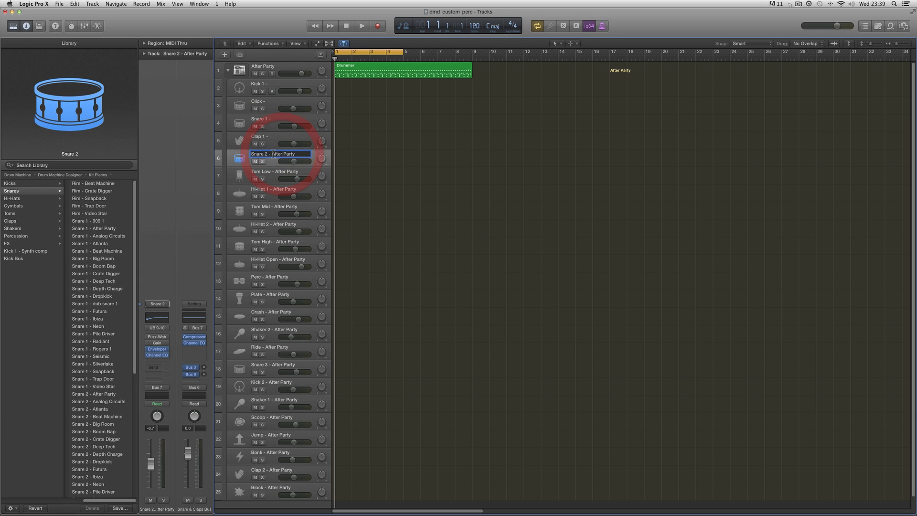
drag(273, 153, 301, 172)
key(BackSpace)
click(284, 172)
double_click(284, 172)
click(284, 172)
key(BackSpace)
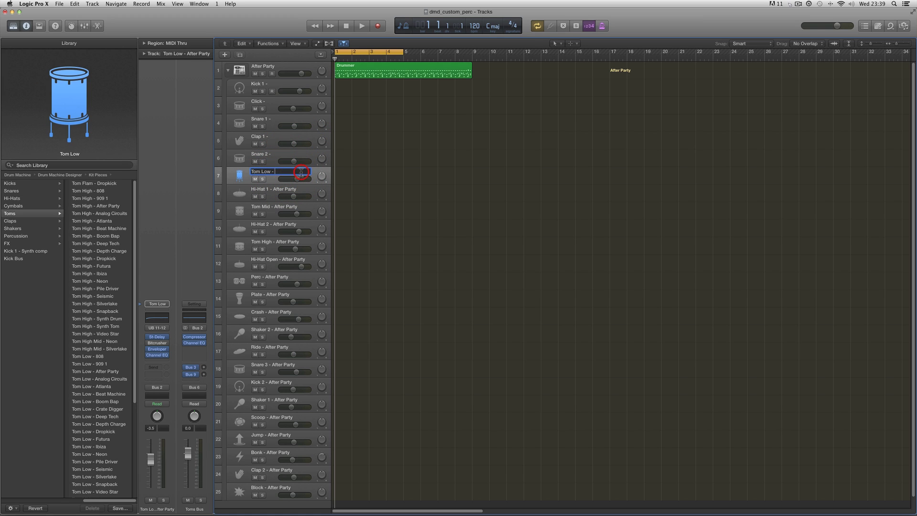
Shorten the Hi-Hat 1 and Tom Mid track names to "Hi-Hat 1 -" and "Tom Mid -".
click(279, 190)
double_click(278, 190)
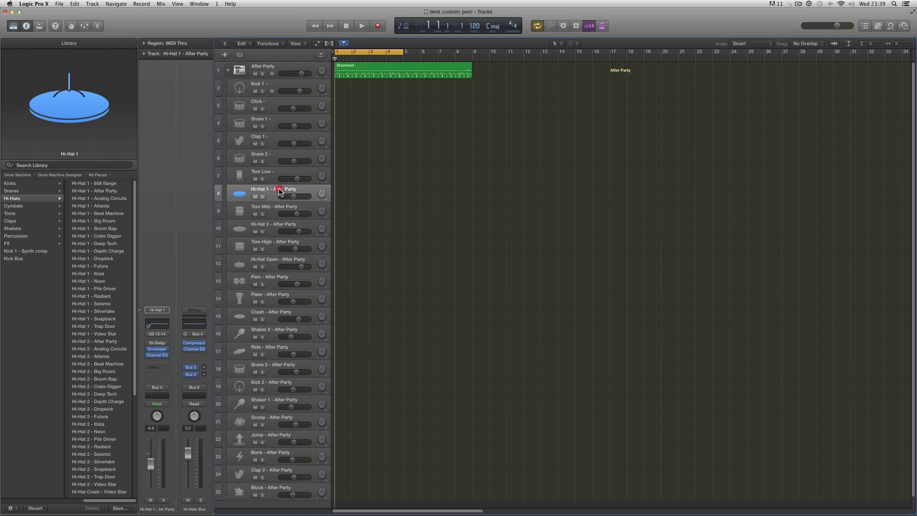
click(276, 189)
drag(273, 189, 304, 189)
key(BackSpace)
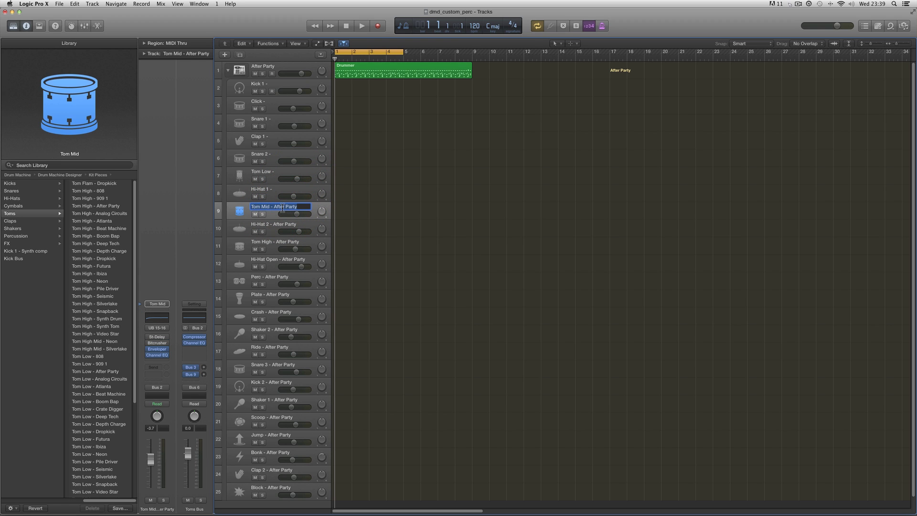
click(282, 207)
click(280, 208)
drag(279, 208, 293, 241)
key(BackSpace)
Shorten the Hi-Hat 2 and Tom High track names to "Hi-Hat 2 -" and "Tom High -".
double_click(284, 224)
click(284, 224)
key(BackSpace)
double_click(287, 241)
click(282, 242)
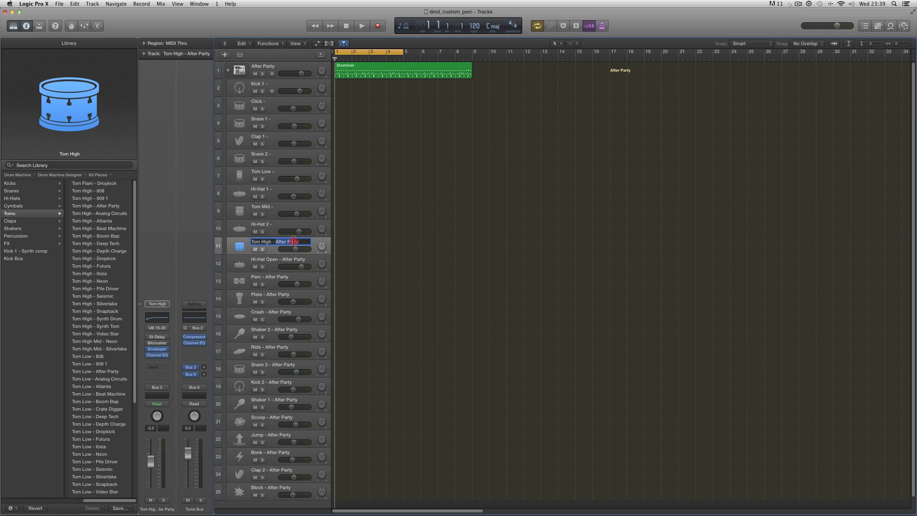
key(BackSpace)
Shorten the open hi-hat track's name to "Hi-Hat Open -".
click(294, 258)
double_click(287, 259)
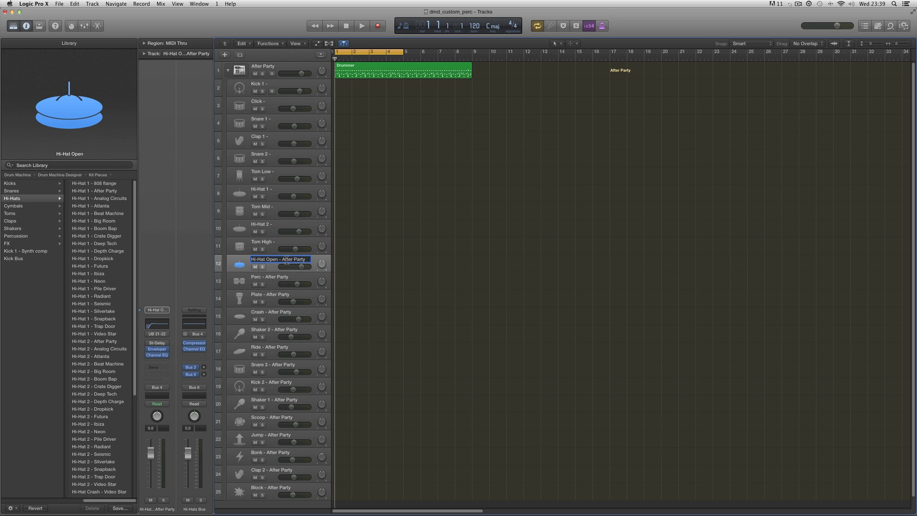
drag(283, 260, 302, 259)
key(BackSpace)
Rename the Plate track as "Perc -".
double_click(258, 295)
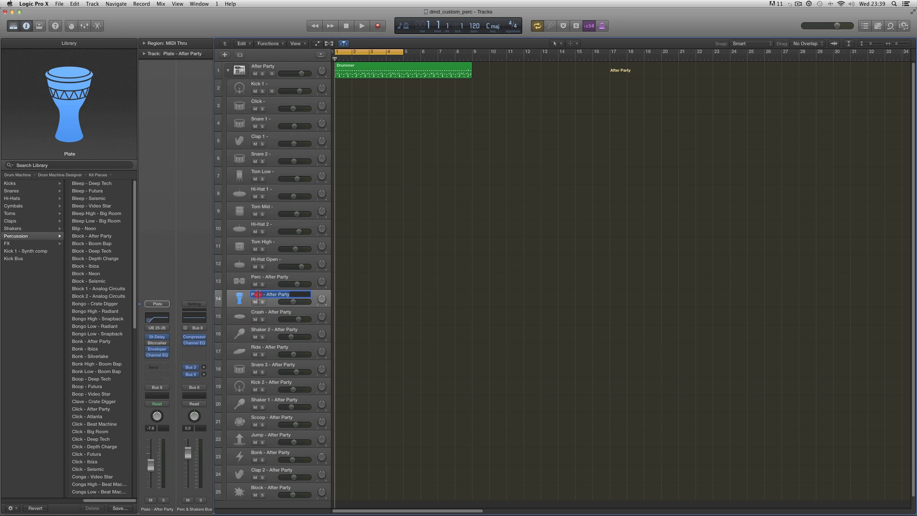
drag(263, 295, 254, 295)
key(BackSpace)
text(erc)
drag(290, 295, 266, 295)
key(BackSpace)
Remove "After Party" from the names of tracks 13 and 15, leaving "Perc -" and "Crash -".
click(270, 280)
double_click(268, 277)
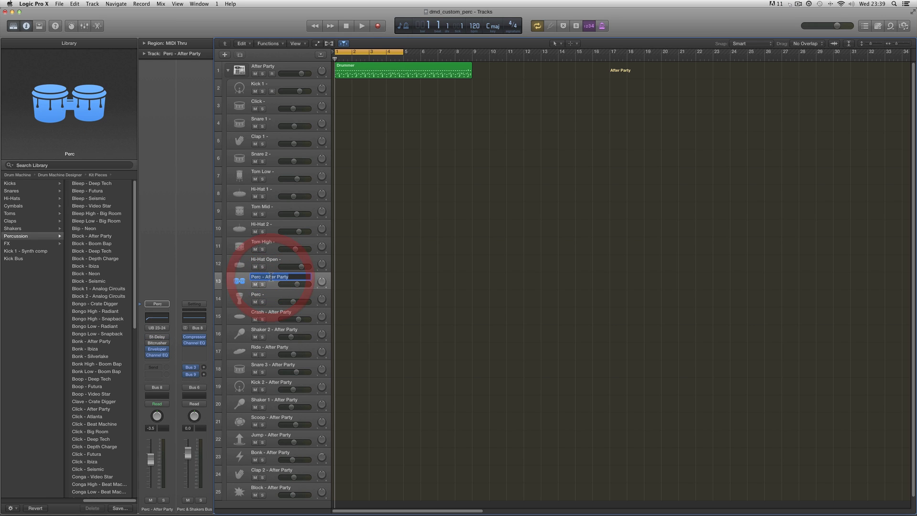
drag(266, 277, 290, 277)
key(BackSpace)
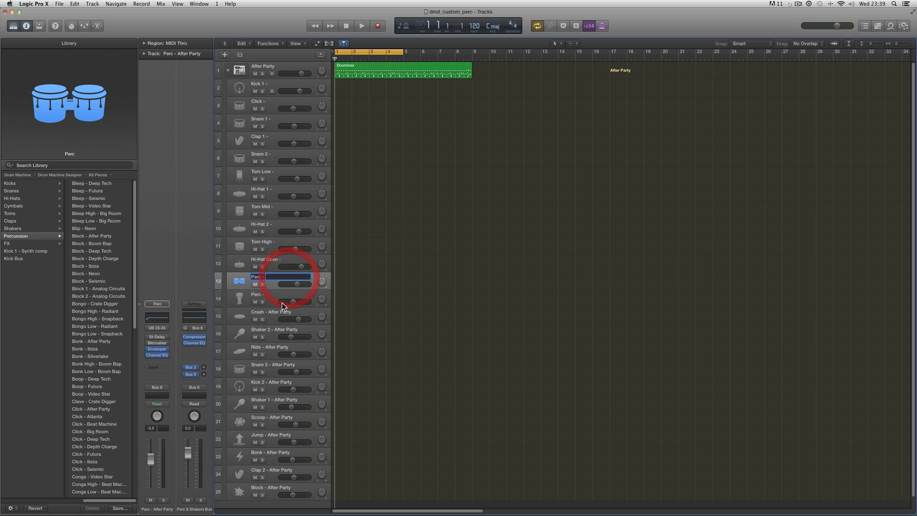
double_click(277, 312)
click(268, 311)
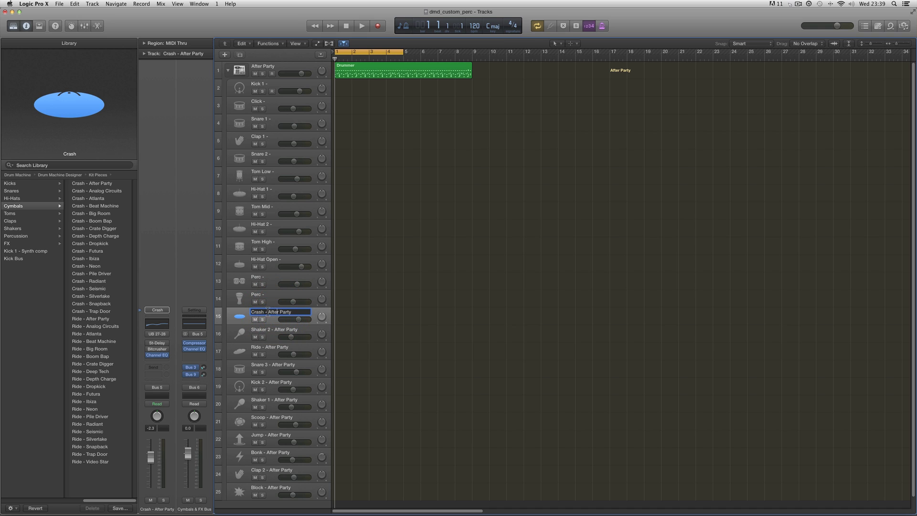
drag(268, 312, 292, 312)
key(BackSpace)
Rename the Shaker 2 track as "Perc -".
double_click(267, 329)
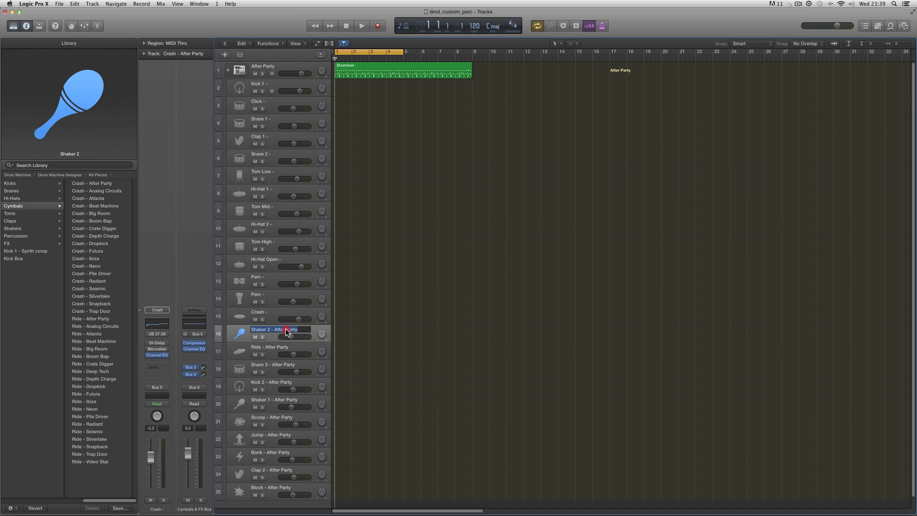
click(267, 330)
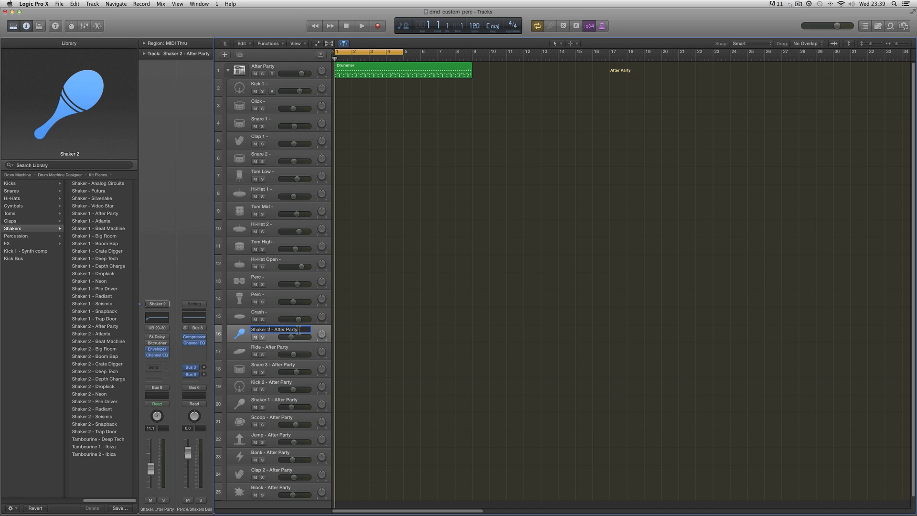
click(292, 329)
drag(292, 329, 250, 329)
text(Perc -)
key(Return)
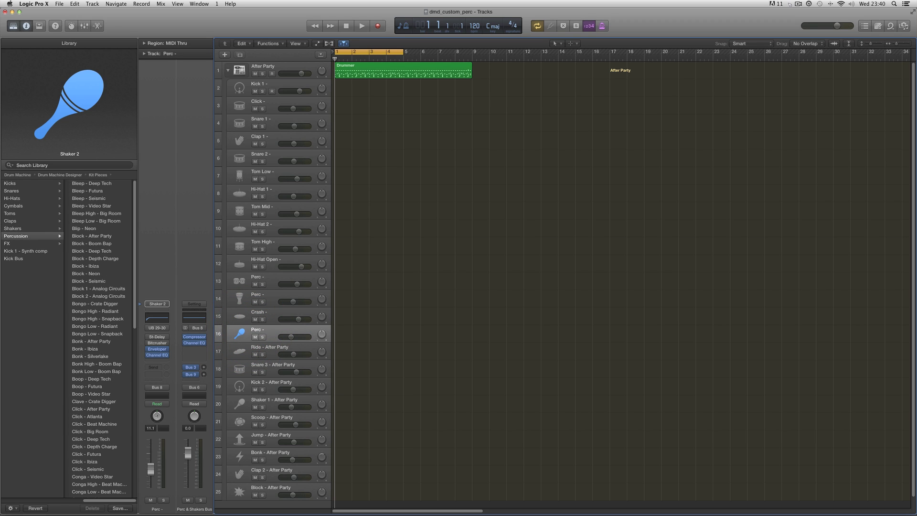
Shorten the Ride track's name to "Ride -".
click(269, 347)
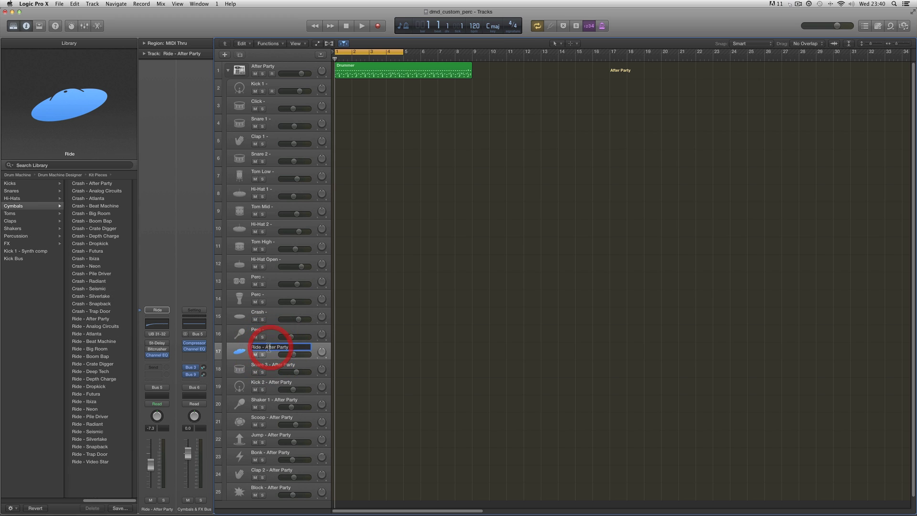
double_click(289, 347)
text(Ride -)
Rename the Snare 3 track as "Perc -".
click(277, 365)
double_click(268, 364)
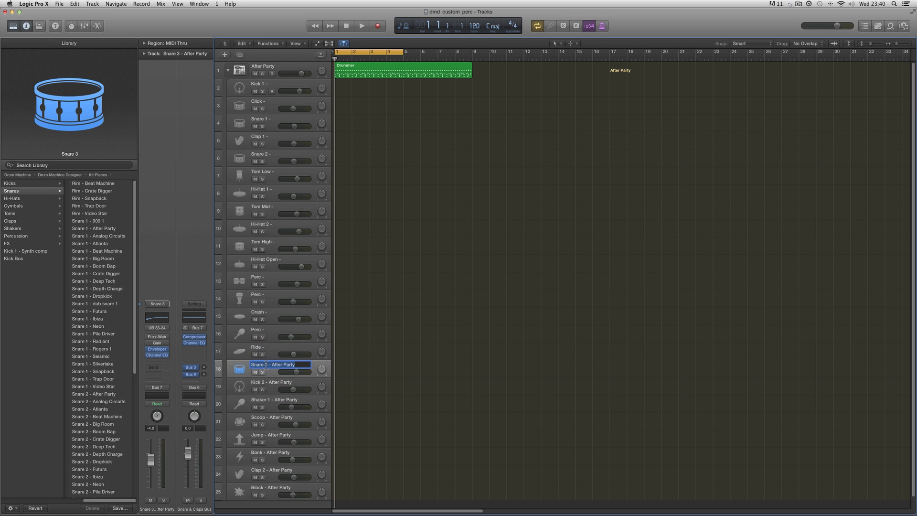
click(268, 365)
key(BackSpace)
key(BackSpace)
key(BackSpace)
key(BackSpace)
key(BackSpace)
key(BackSpace)
key(BackSpace)
text(Perc)
drag(265, 364, 284, 364)
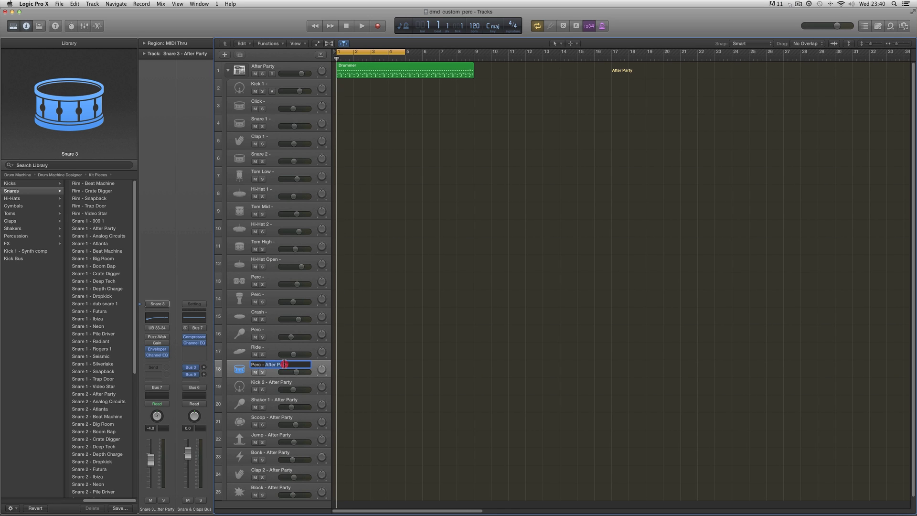
key(BackSpace)
Shorten the second kick track's name to "Kick 2 -".
double_click(276, 383)
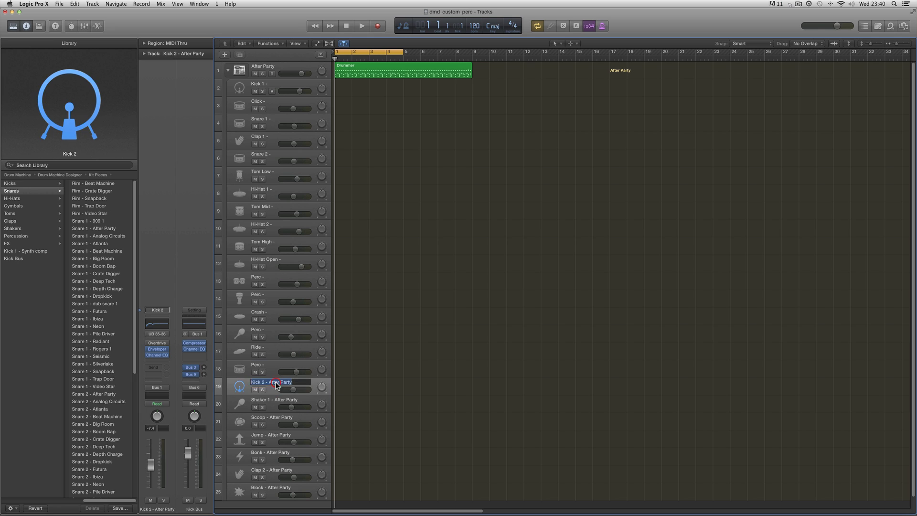
click(274, 383)
drag(251, 382, 293, 382)
key(BackSpace)
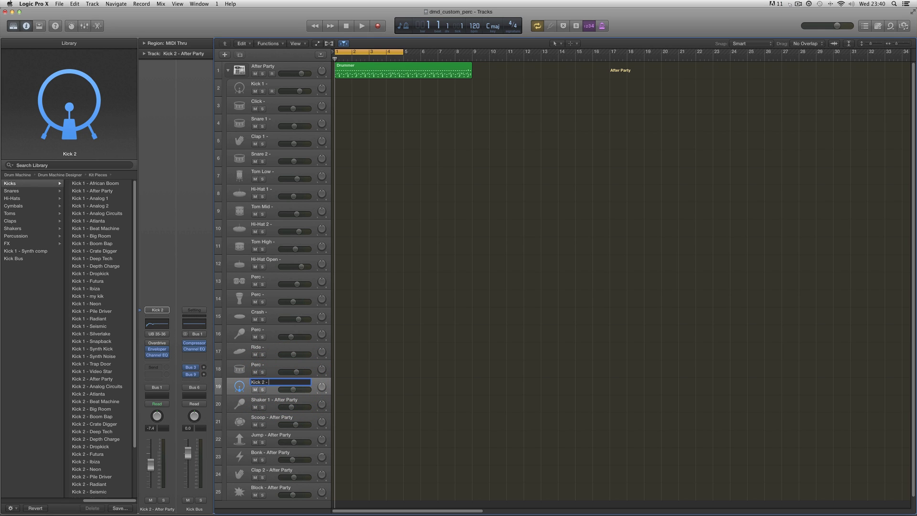
Rename the Shaker 1 track as "Perc -" and select that name text for reuse.
click(279, 402)
click(270, 403)
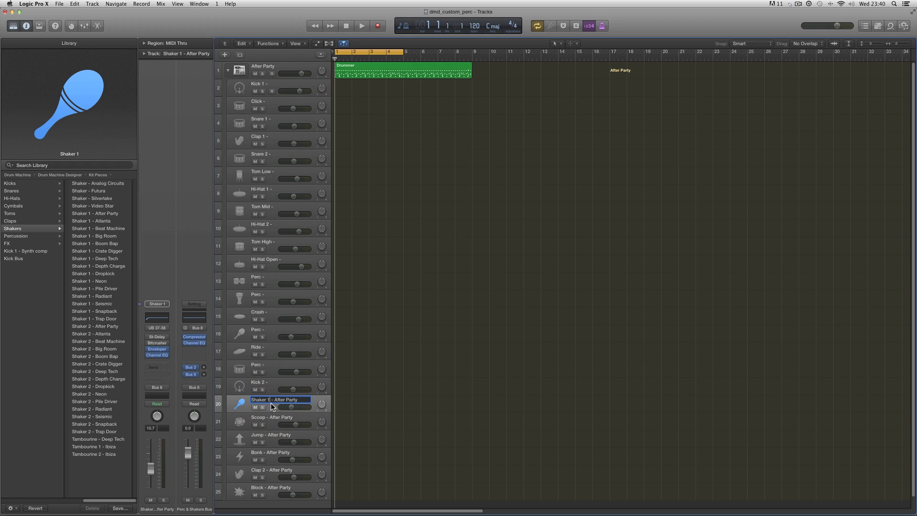
key(BackSpace)
key(BackSpace)
key(BackSpace)
key(BackSpace)
key(BackSpace)
key(BackSpace)
key(BackSpace)
key(BackSpace)
text(Perc)
drag(267, 402, 292, 402)
key(BackSpace)
click(249, 402)
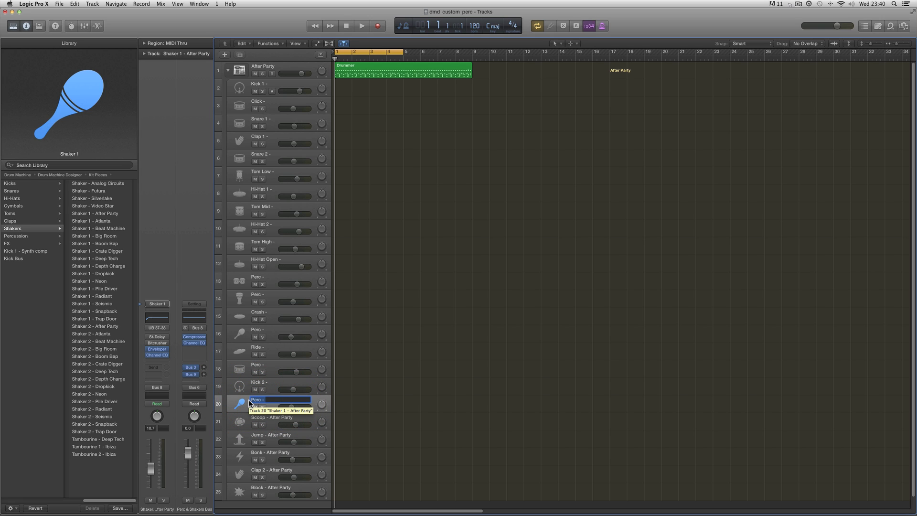
Rename the Scoop and Jump tracks as "Perc -".
click(273, 417)
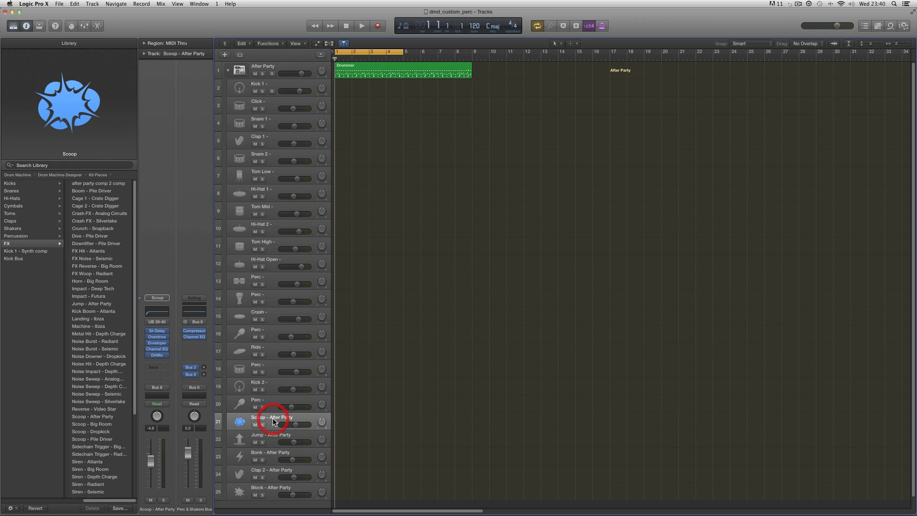
click(274, 417)
key(BackSpace)
double_click(269, 435)
key(BackSpace)
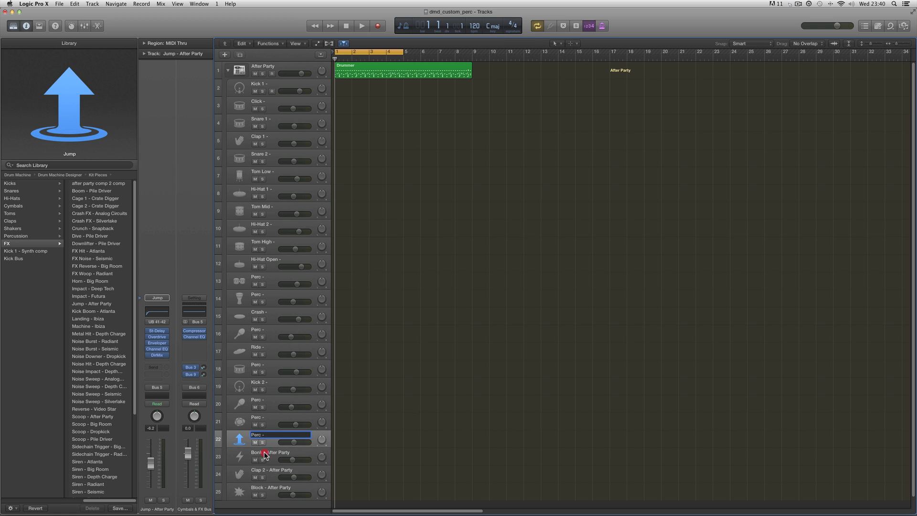
Rename the Bonk, Clap 2 and Block tracks as "Perc -".
double_click(263, 452)
key(BackSpace)
double_click(264, 469)
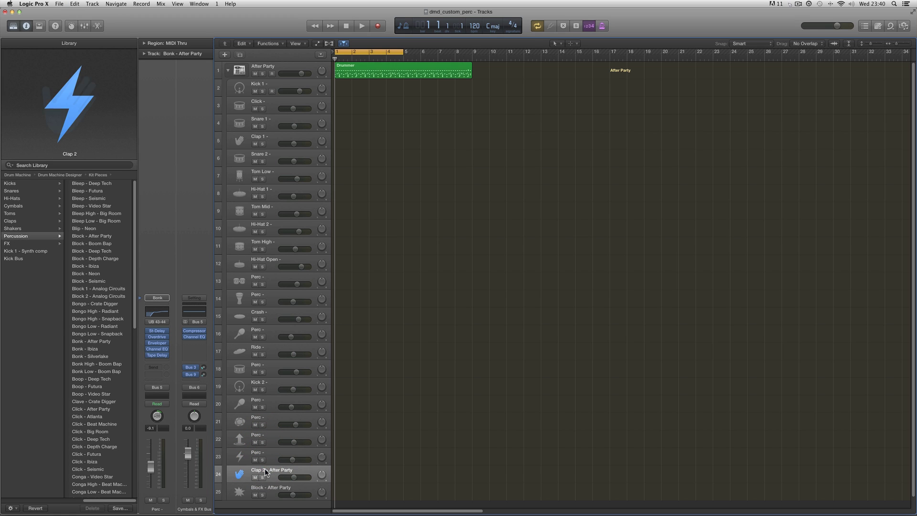
key(BackSpace)
double_click(267, 488)
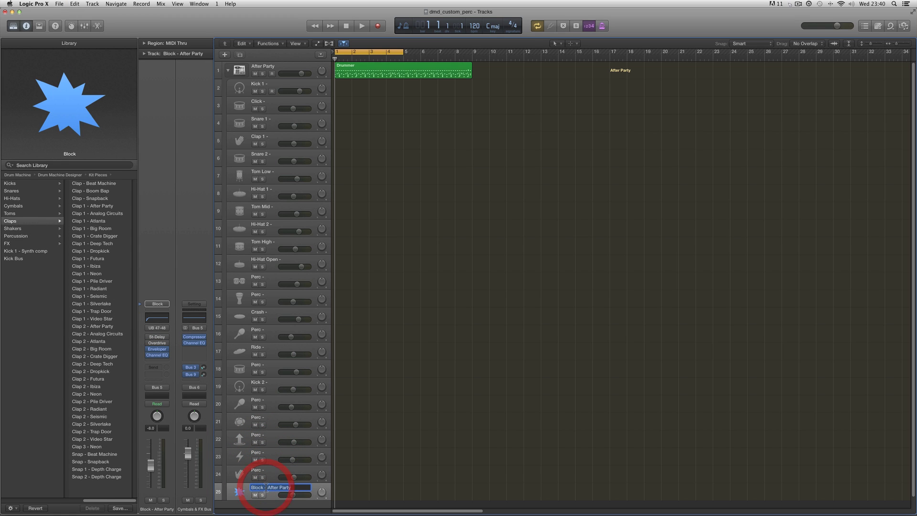
key(BackSpace)
click(362, 464)
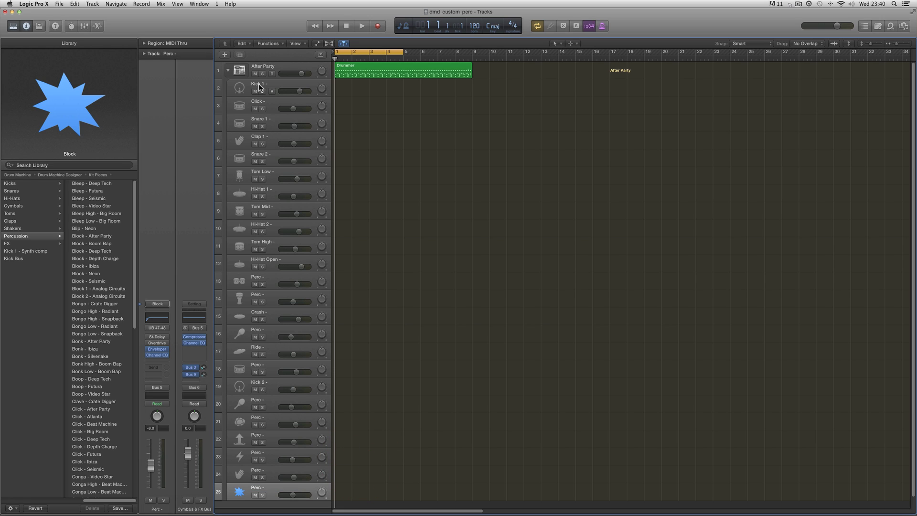
Rename the Clap 1 track as "Clap -".
double_click(264, 137)
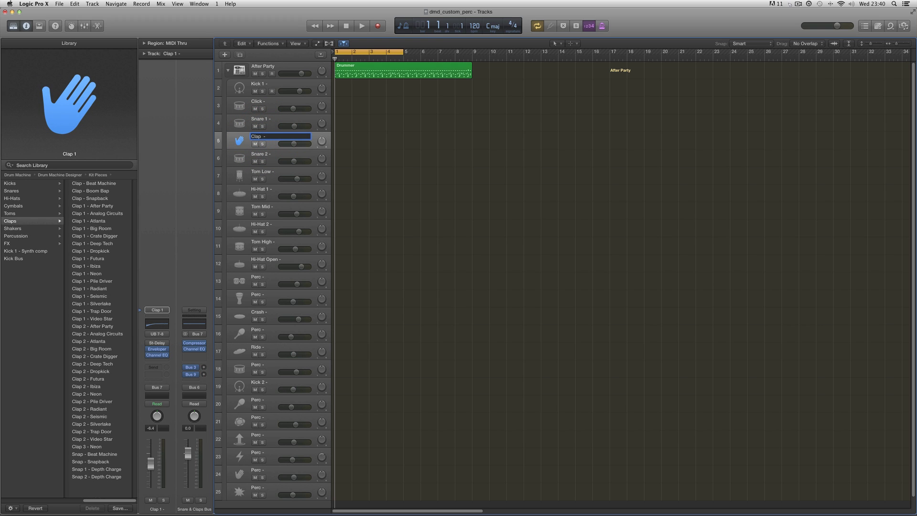
text(Clap)
key(Return)
scroll(256, 297, right, 1)
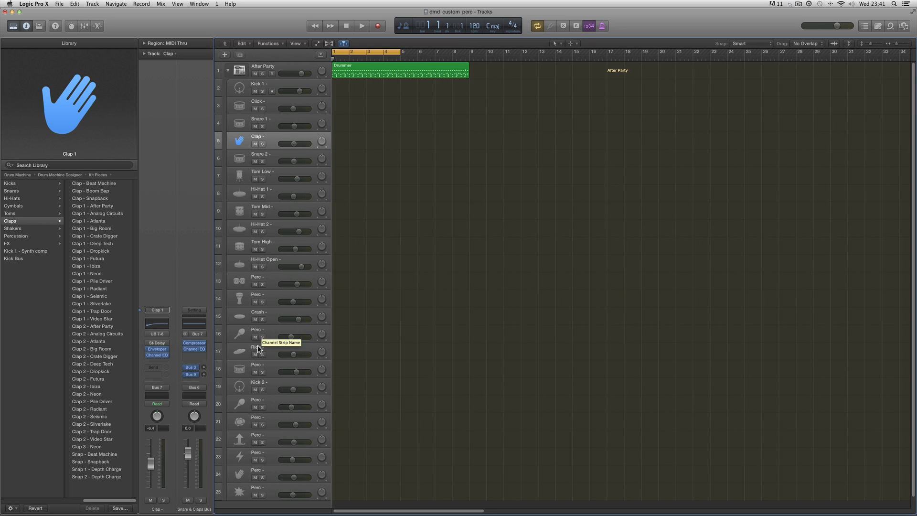
scroll(258, 369, left, 1)
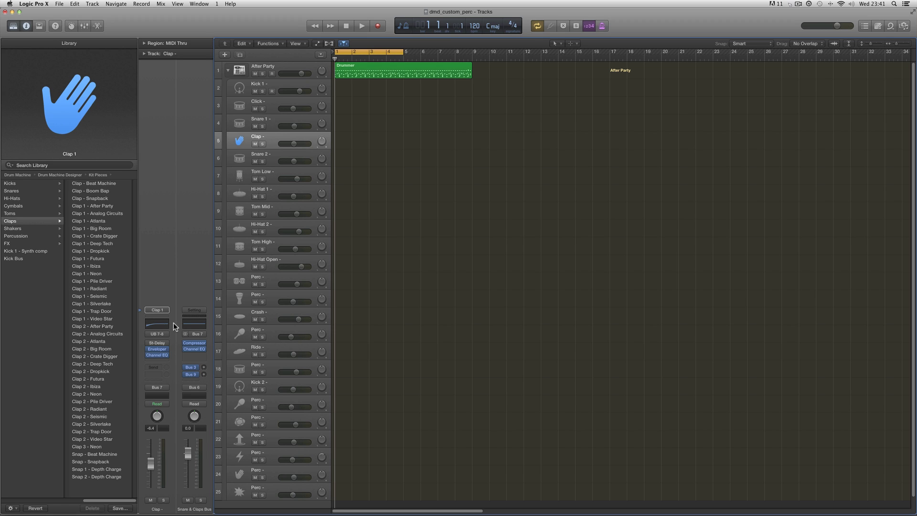
Collapse the After Party track stack and open its Drum Machine Designer interface.
click(272, 68)
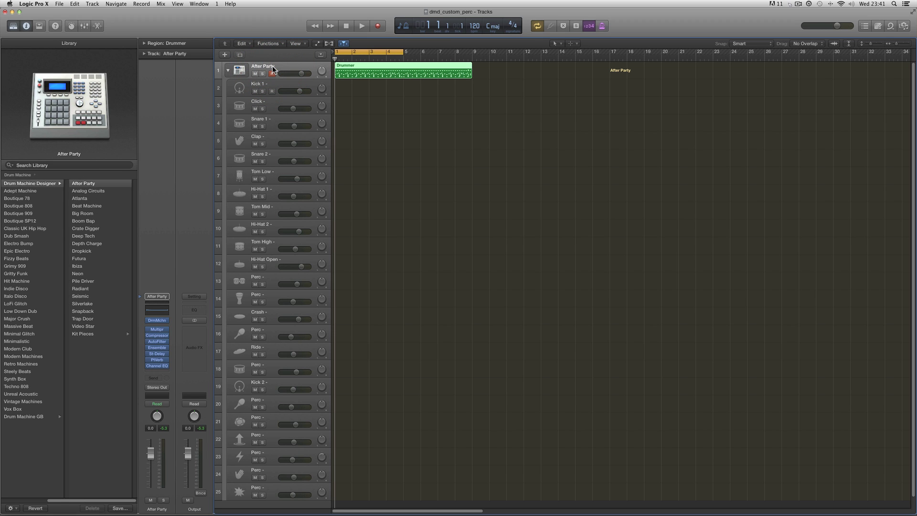
click(228, 71)
click(157, 320)
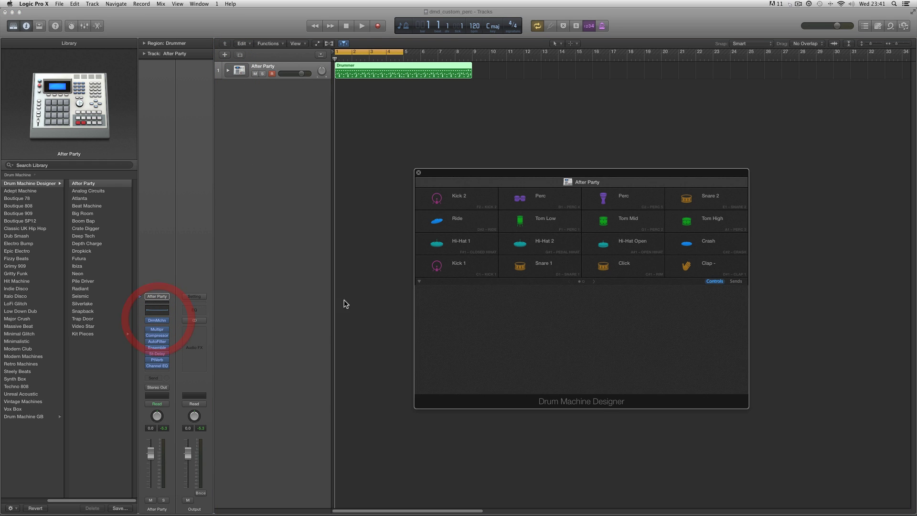
drag(443, 173, 401, 180)
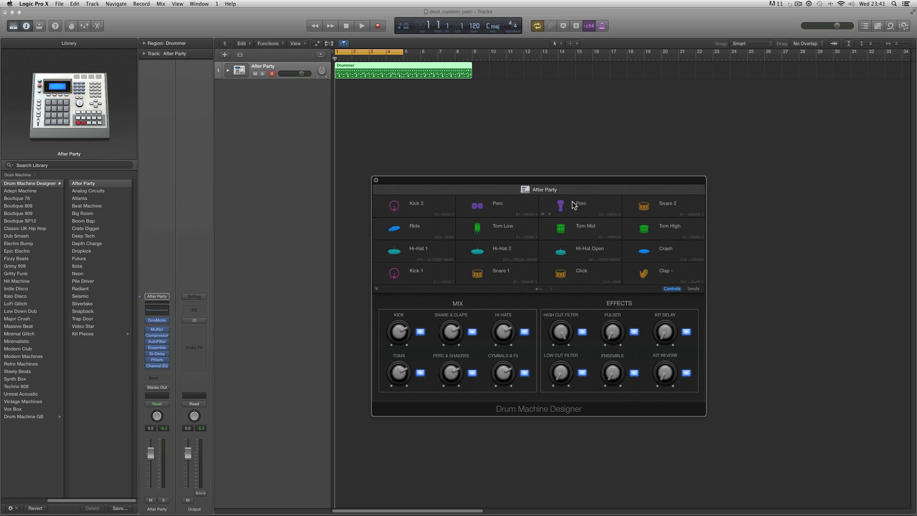
drag(551, 183, 546, 183)
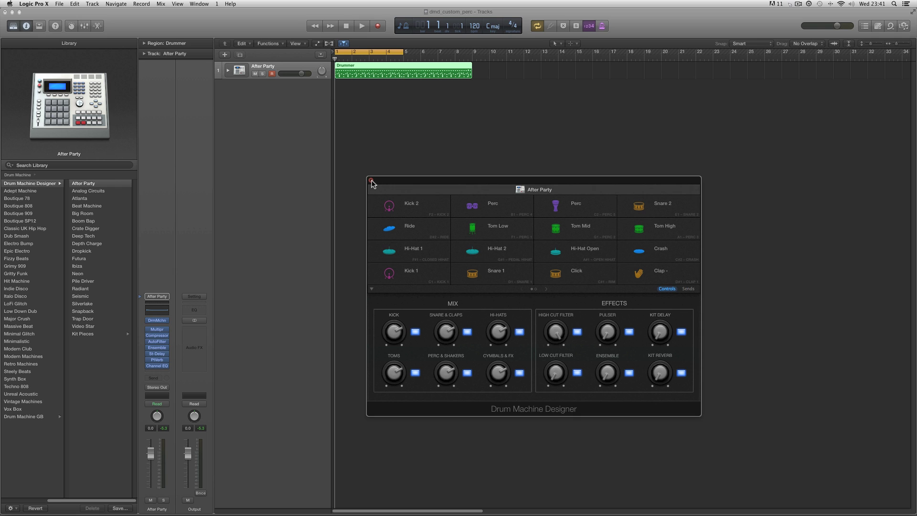
drag(381, 181, 378, 184)
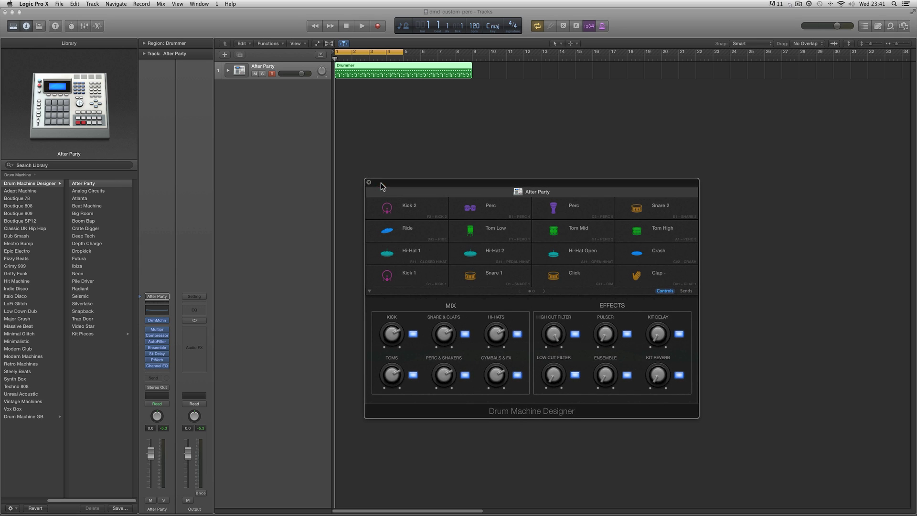
Select the Snare 1 pad and open the Ultrabeat plug-in window from its Pitch control.
click(478, 276)
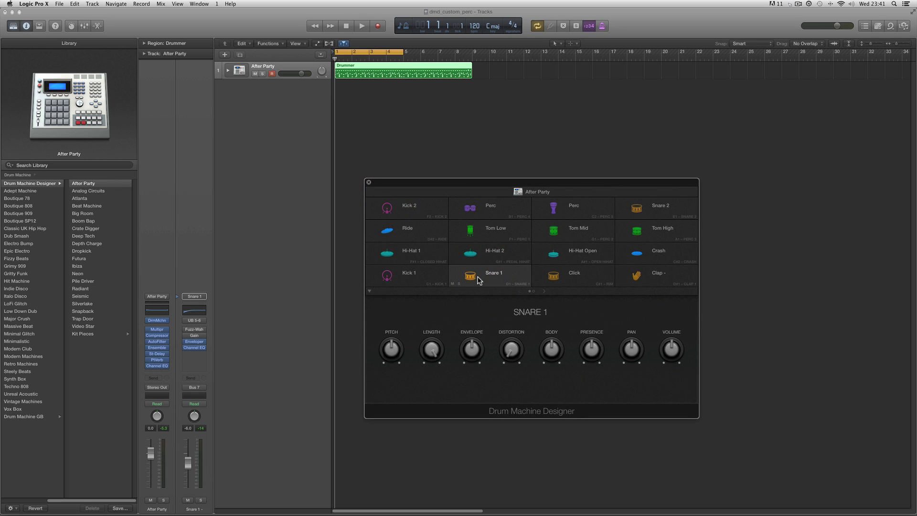
right_click(391, 350)
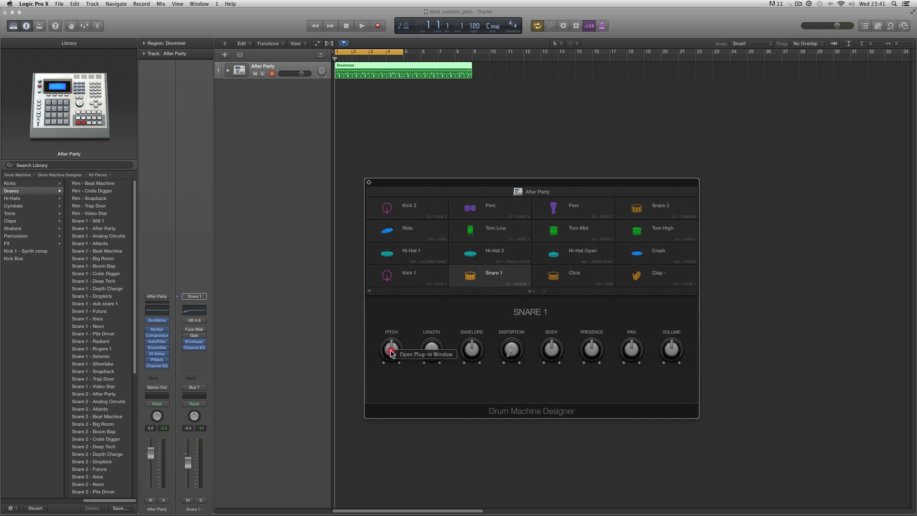
click(406, 351)
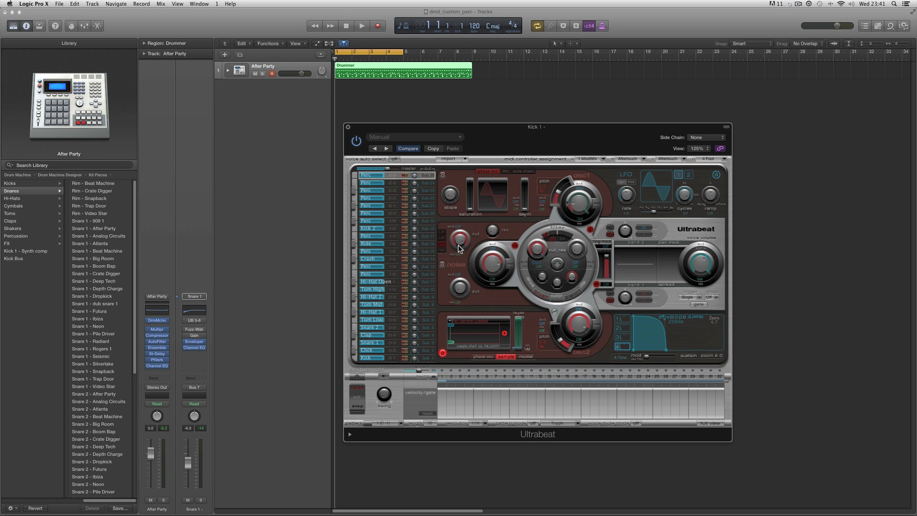
drag(484, 135, 417, 145)
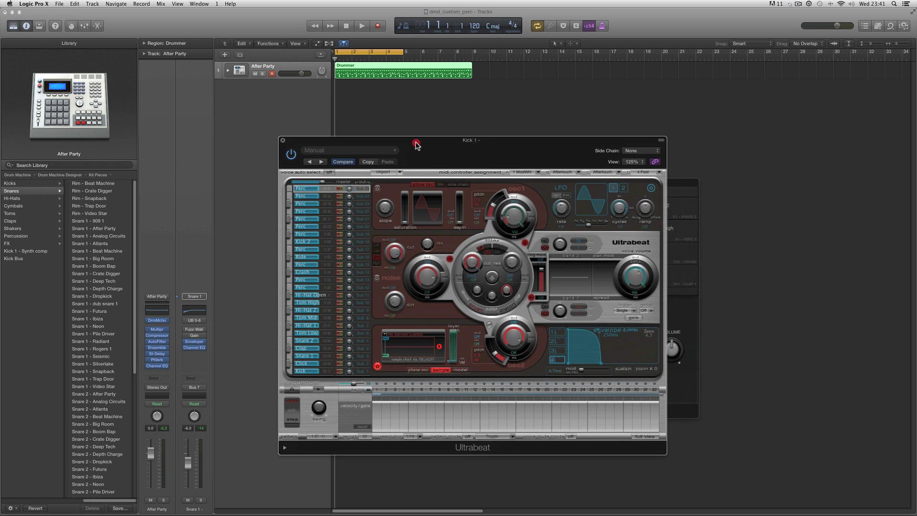
Close the Drum Machine Designer window and turn off linking for the Ultrabeat window.
click(678, 183)
drag(638, 185, 768, 177)
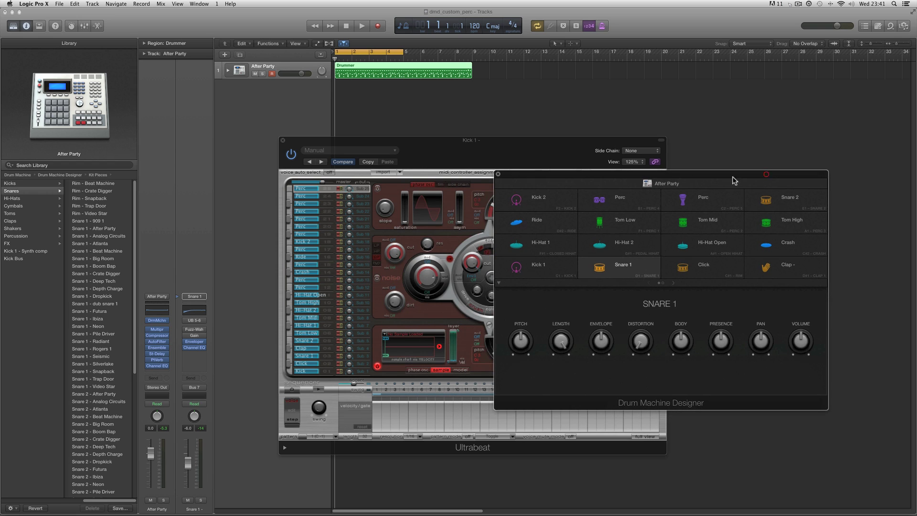
click(498, 175)
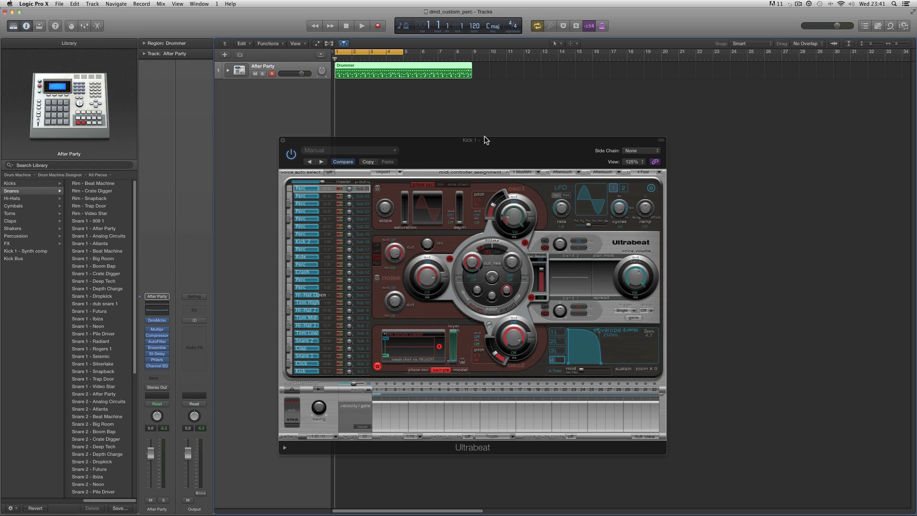
click(656, 162)
drag(546, 146, 606, 127)
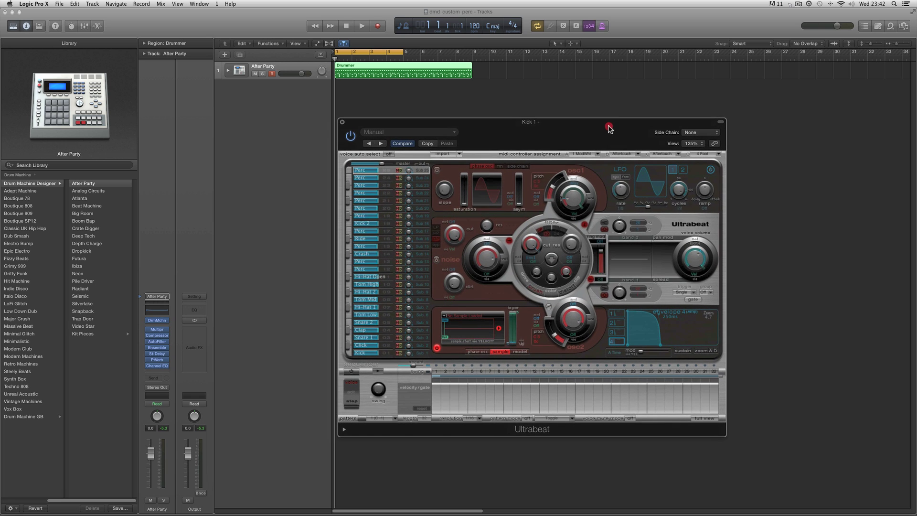
Expand the After Party track stack, select the Kick 1 track and move the Ultrabeat window clear of the track list.
click(228, 70)
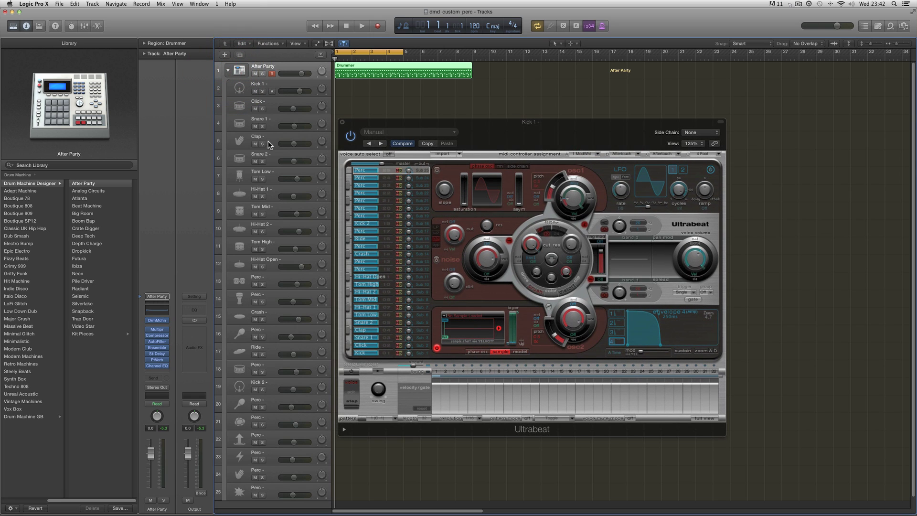
click(279, 84)
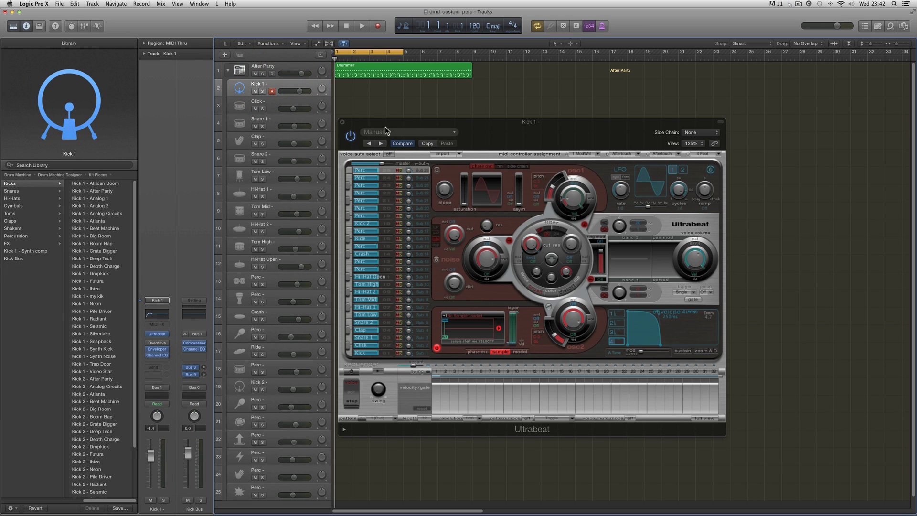
drag(382, 126, 389, 125)
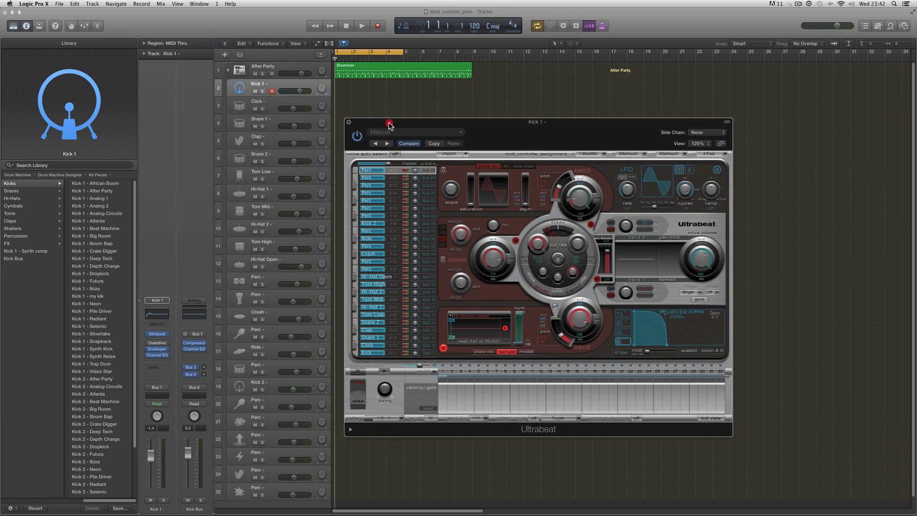
click(389, 122)
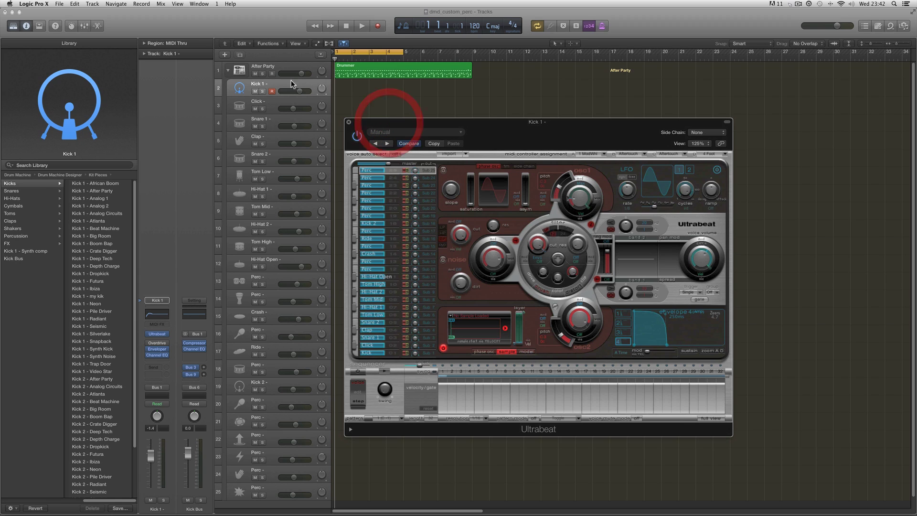
Compare the channel strips of the Kick 1 and Kick 2 tracks by switching between them.
click(272, 379)
click(268, 87)
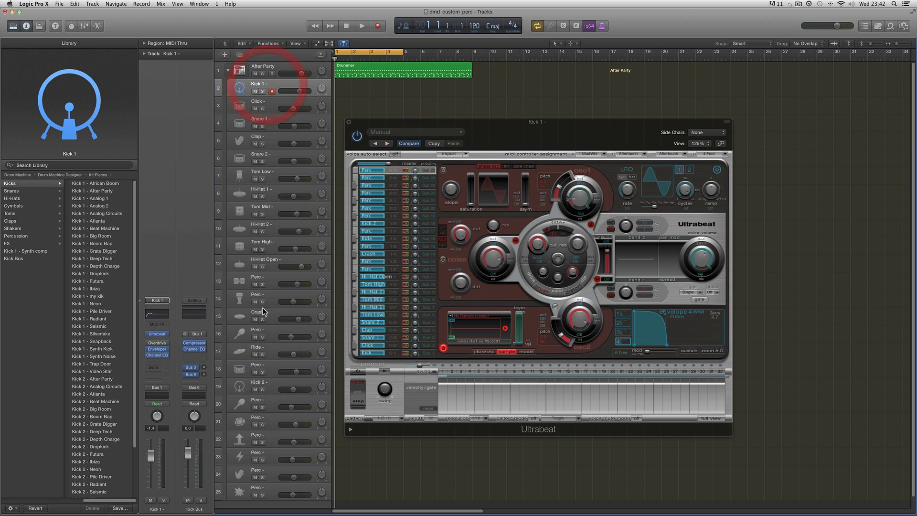
click(268, 379)
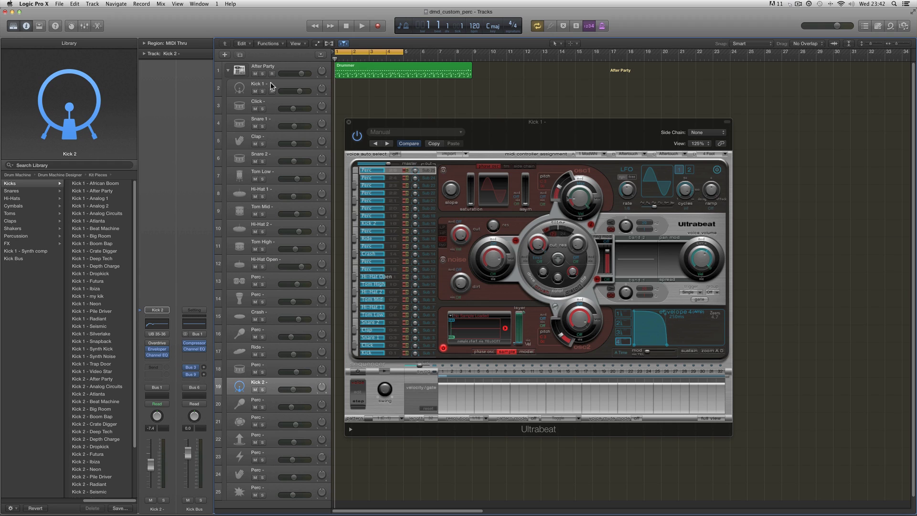
click(270, 84)
click(272, 382)
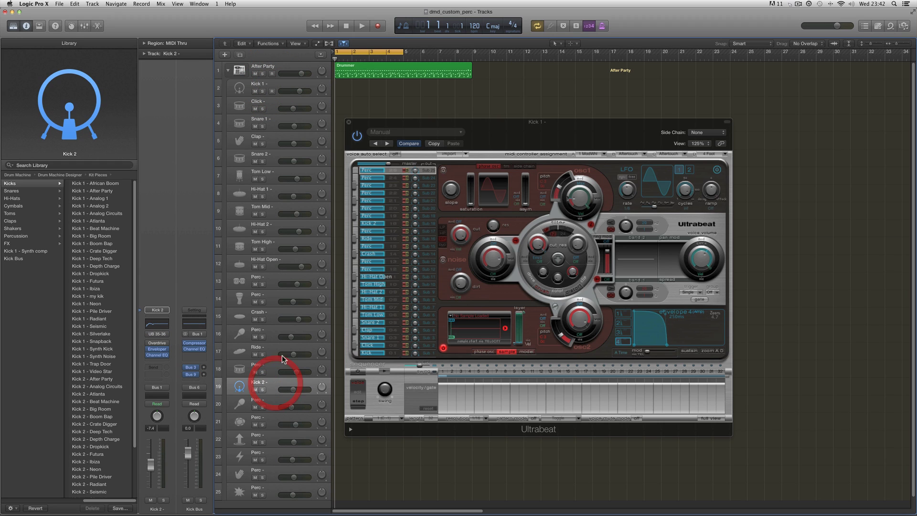
click(268, 87)
click(269, 381)
drag(375, 124, 391, 119)
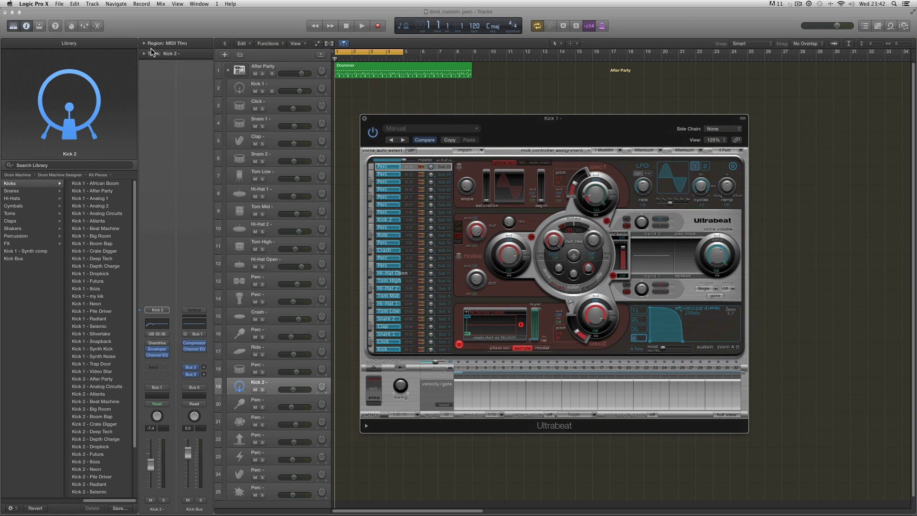
Show the Smart Controls for the Kick 1 track and select the Kick voice in Ultrabeat.
click(71, 25)
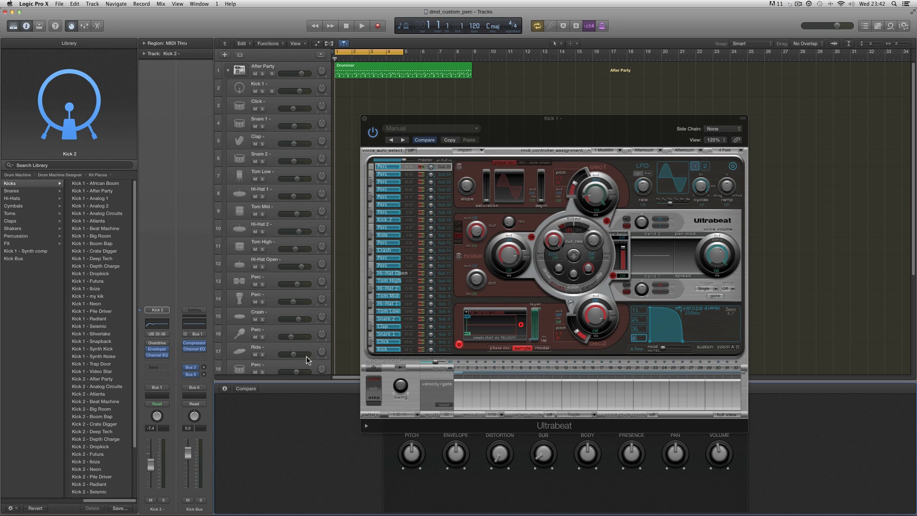
drag(434, 118, 455, 108)
click(295, 89)
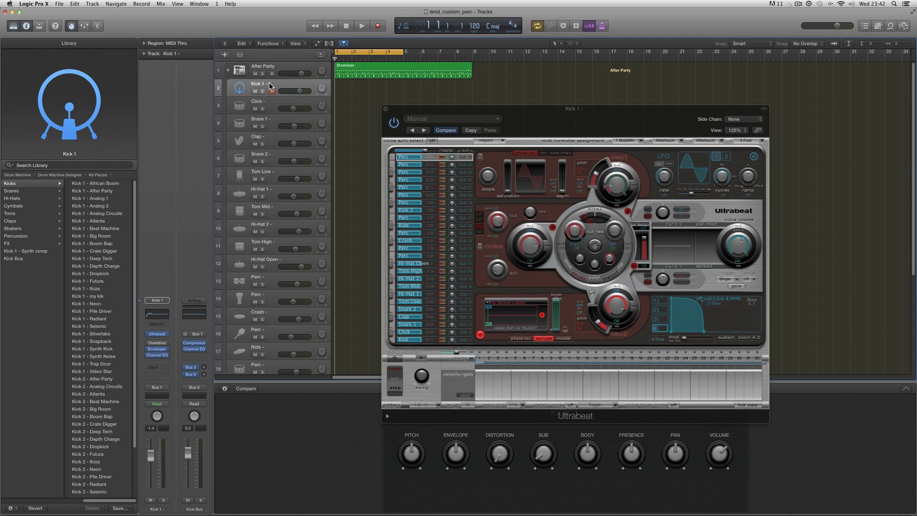
click(420, 339)
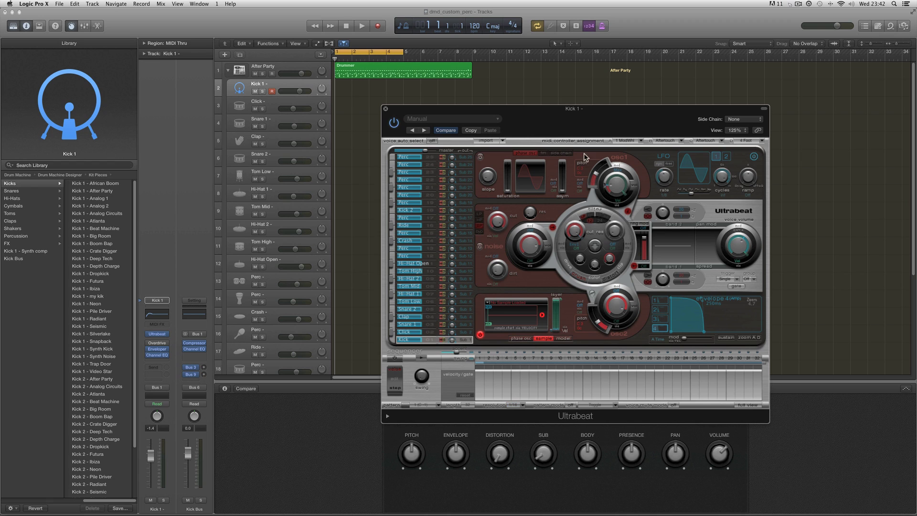
drag(547, 109, 545, 100)
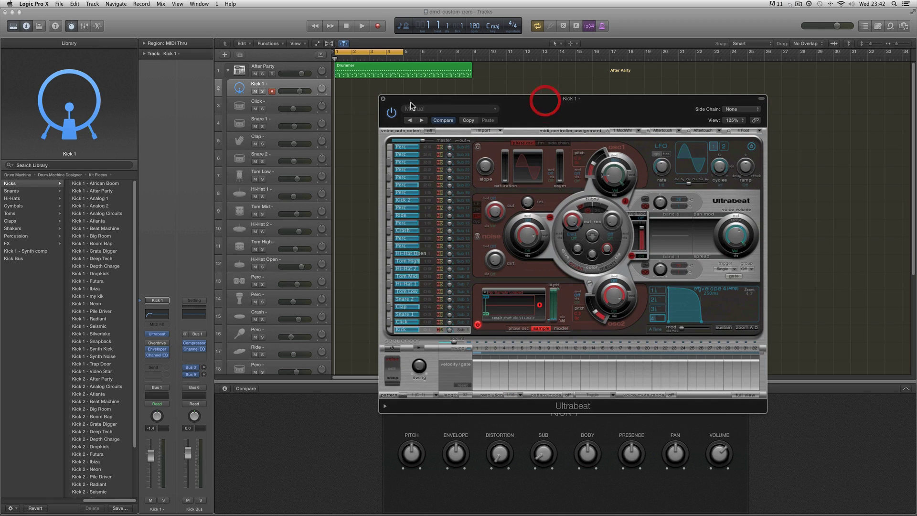
Compare the Smart Controls of the Click and Kick 1 tracks against Ultrabeat's own controls.
click(281, 102)
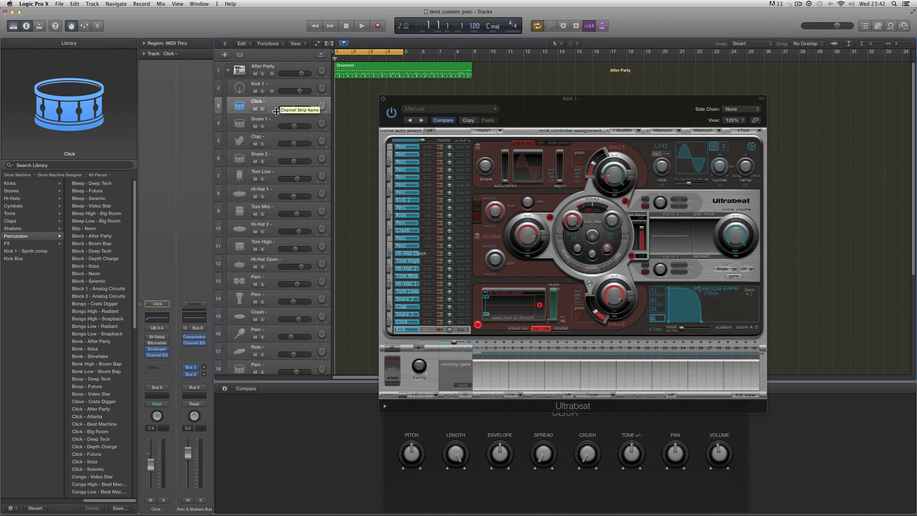
click(281, 88)
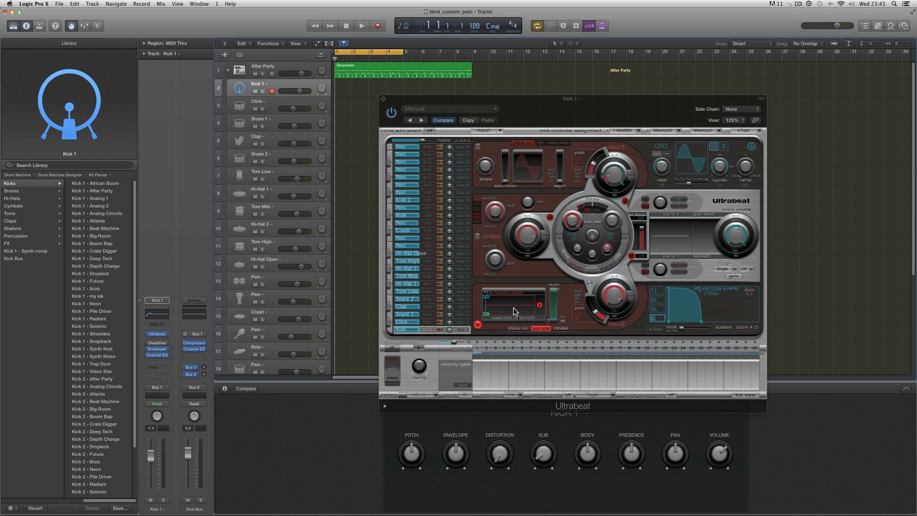
click(699, 325)
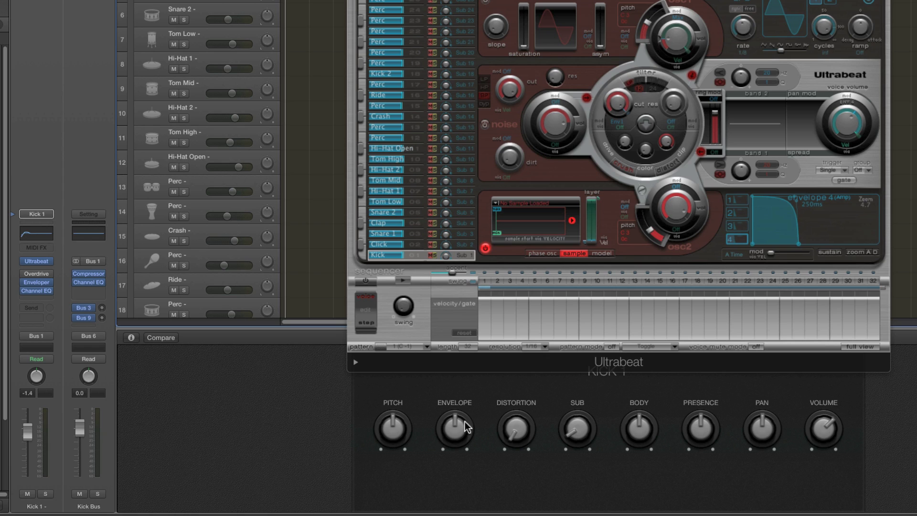
Compare the Smart Controls of the Snare 1 and Kick 1 tracks, and show the parameter mapping of Kick 1's Sub knob.
click(221, 1)
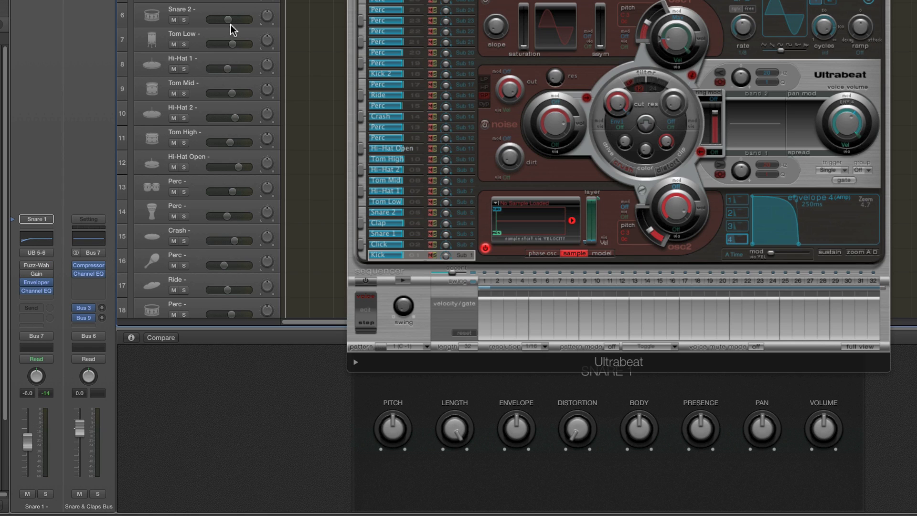
click(221, 1)
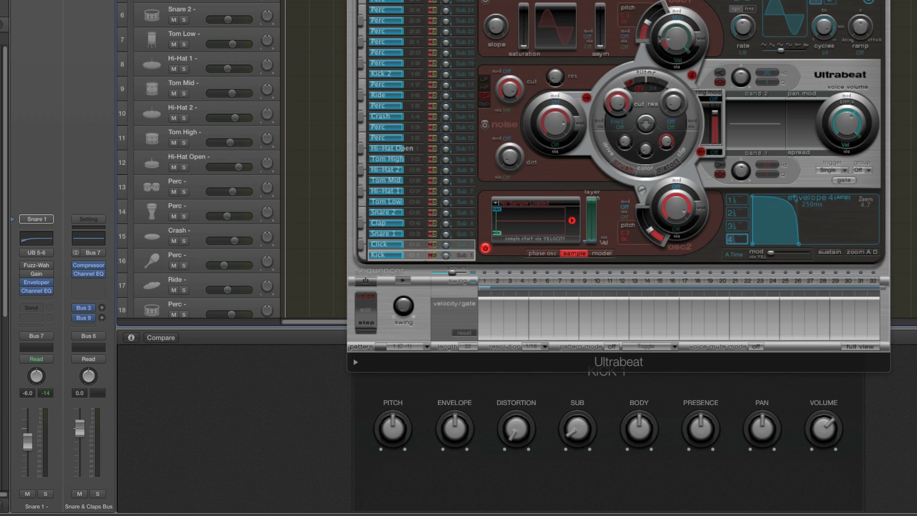
drag(576, 427, 576, 413)
click(131, 337)
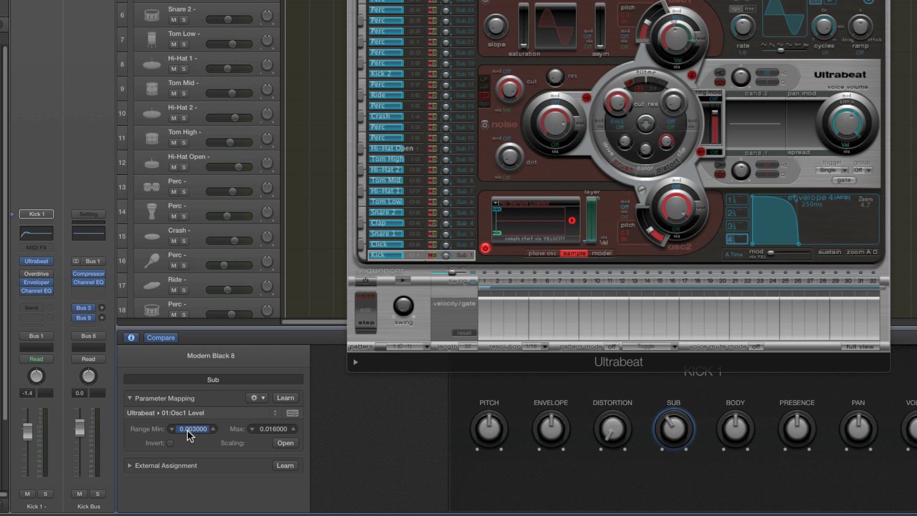
Delete all parameter mappings from the Sub knob in the Kick 1 Smart Controls.
click(191, 412)
click(255, 398)
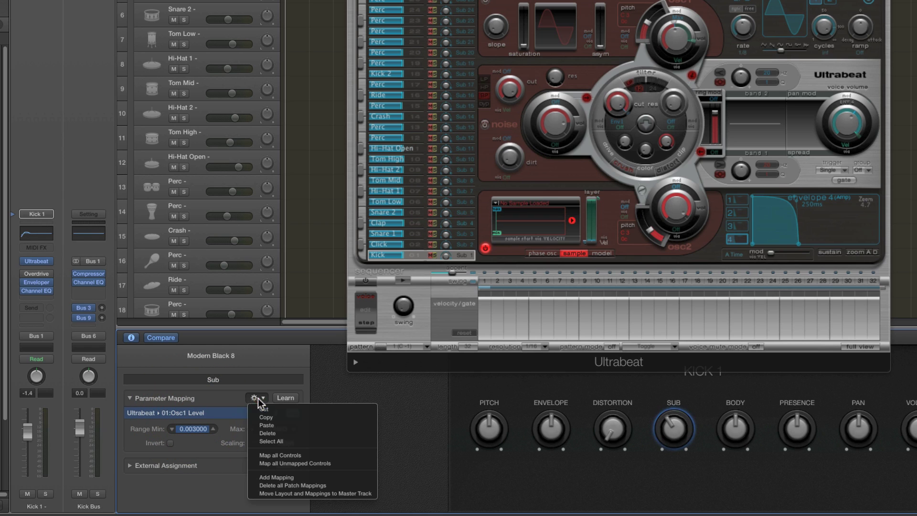
click(266, 425)
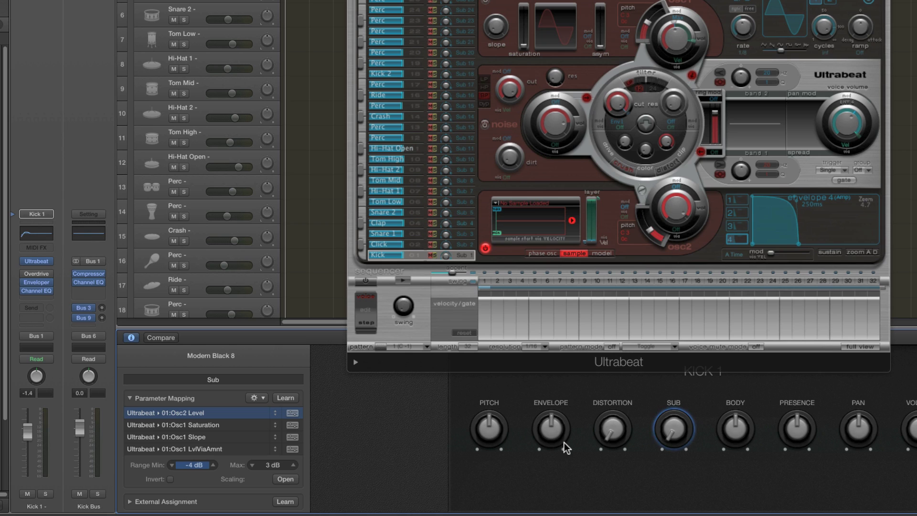
shift+click(220, 449)
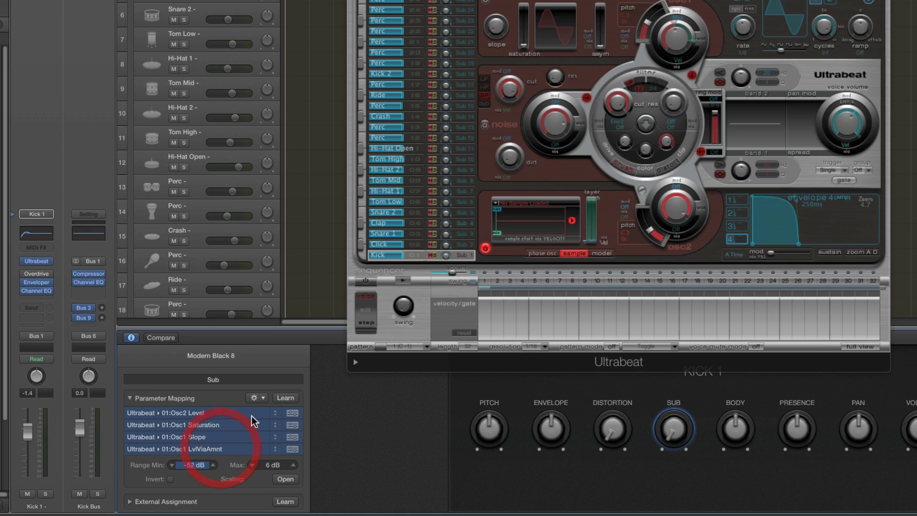
click(262, 399)
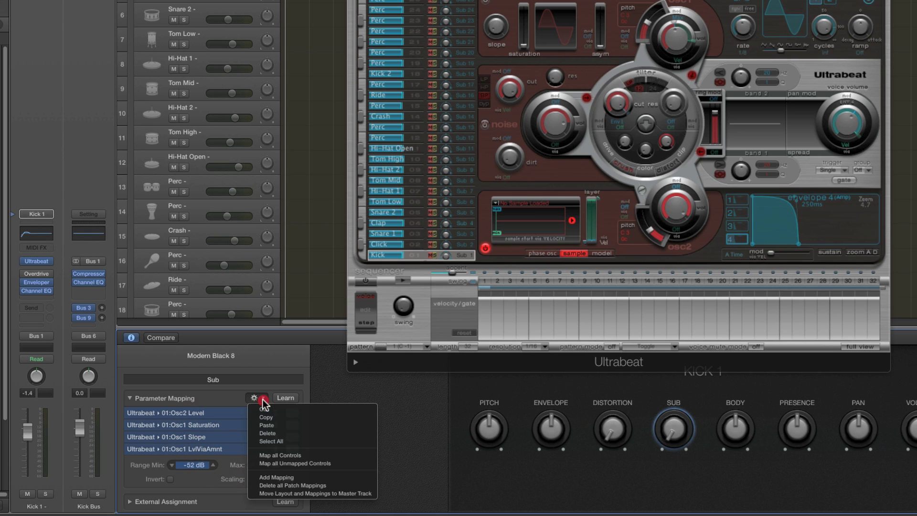
click(274, 434)
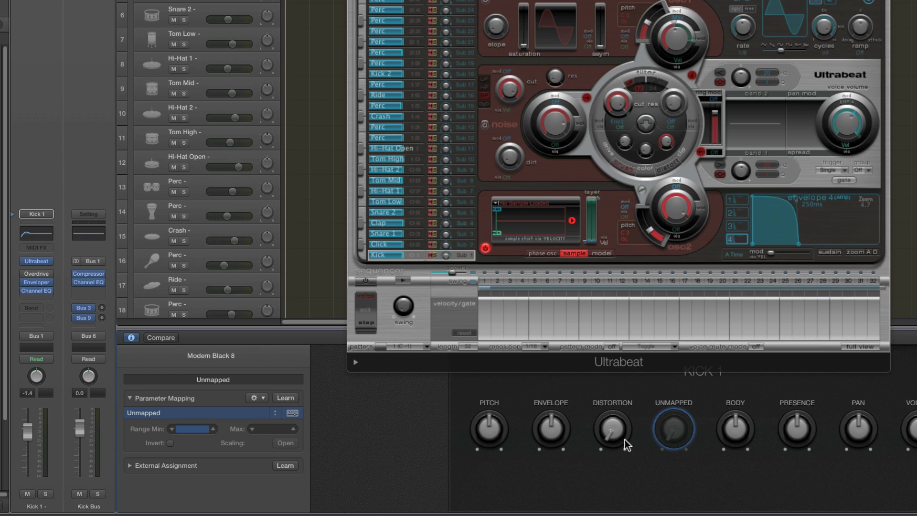
Copy the Distortion knob's three Overdrive mappings and paste them onto the unmapped knob beside it.
click(617, 425)
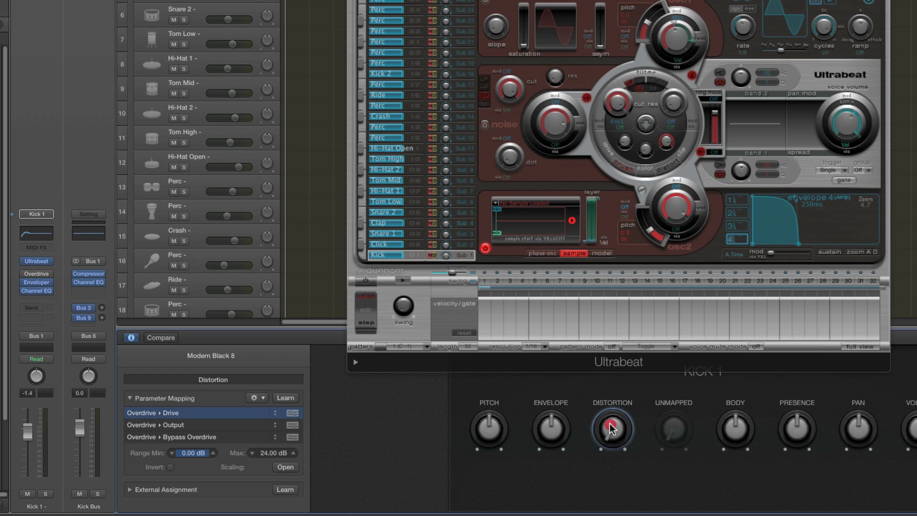
shift+click(227, 439)
click(257, 398)
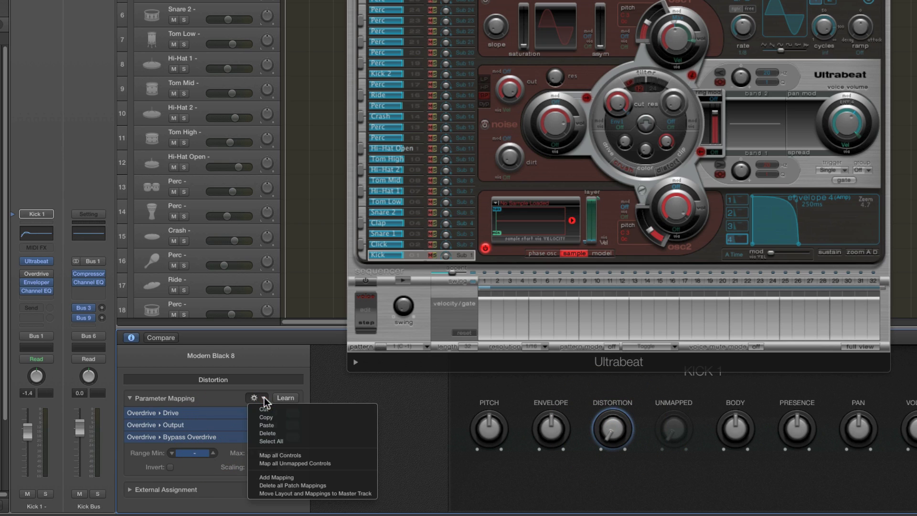
click(279, 418)
click(675, 430)
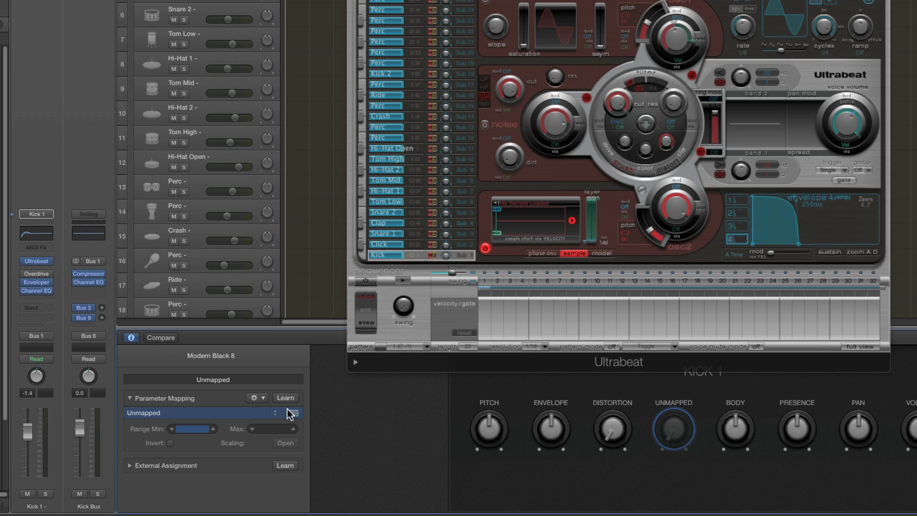
click(257, 398)
click(273, 426)
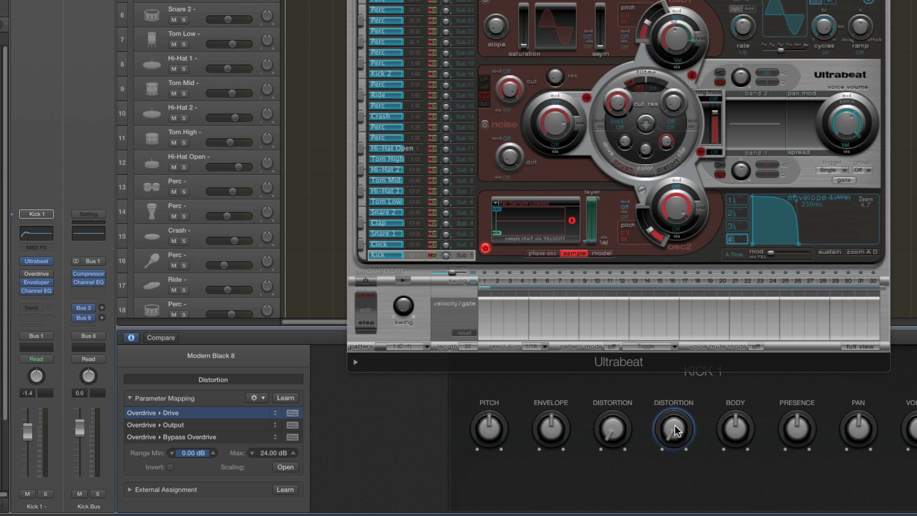
Delete the three Overdrive mappings from the original Distortion knob.
click(613, 428)
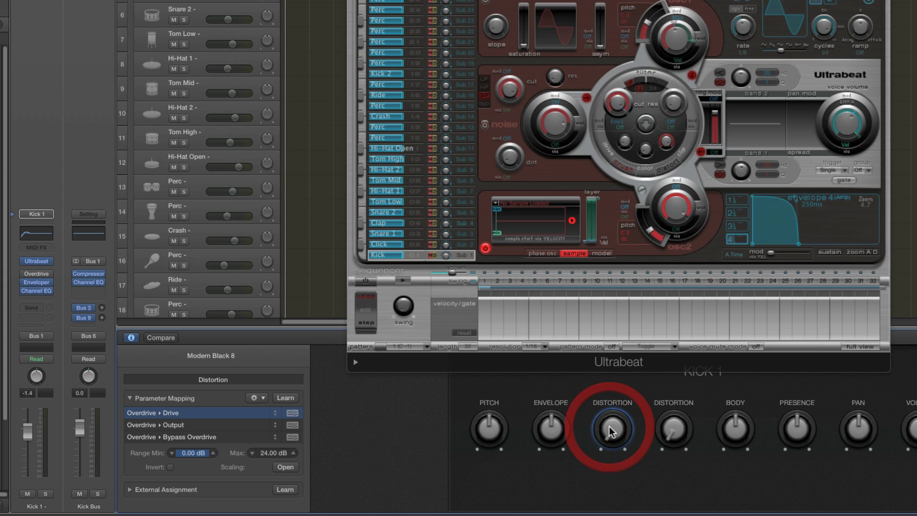
shift+click(253, 436)
click(258, 398)
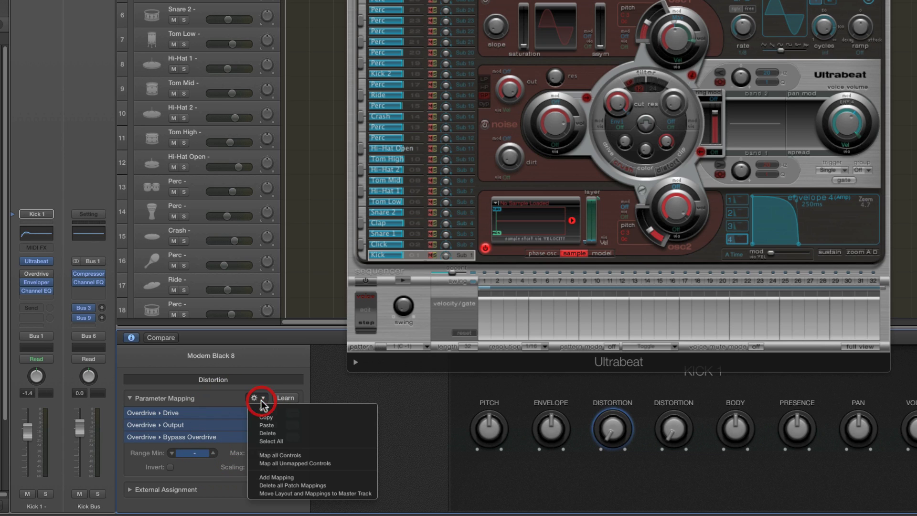
click(269, 433)
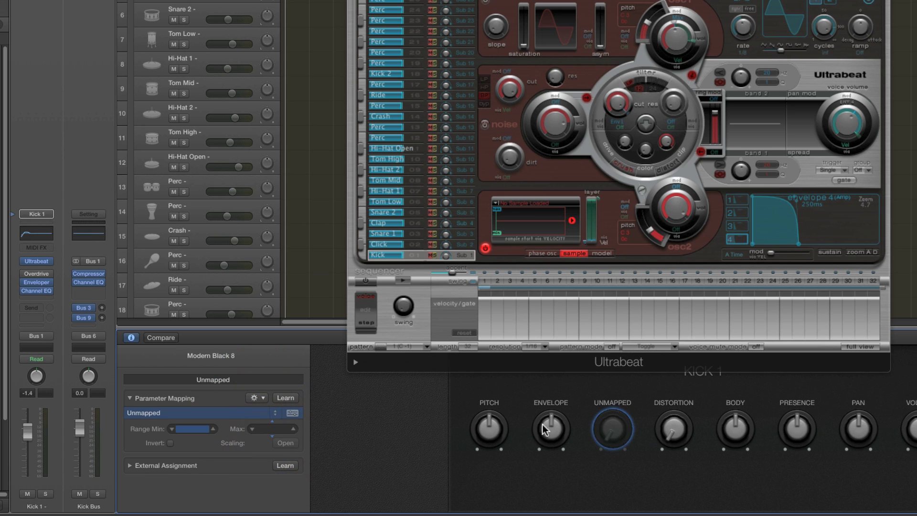
Copy the Envelope knob's Attack Gain, Attack Time and Threshold mappings onto the unmapped knob next to it.
click(552, 427)
shift+click(248, 436)
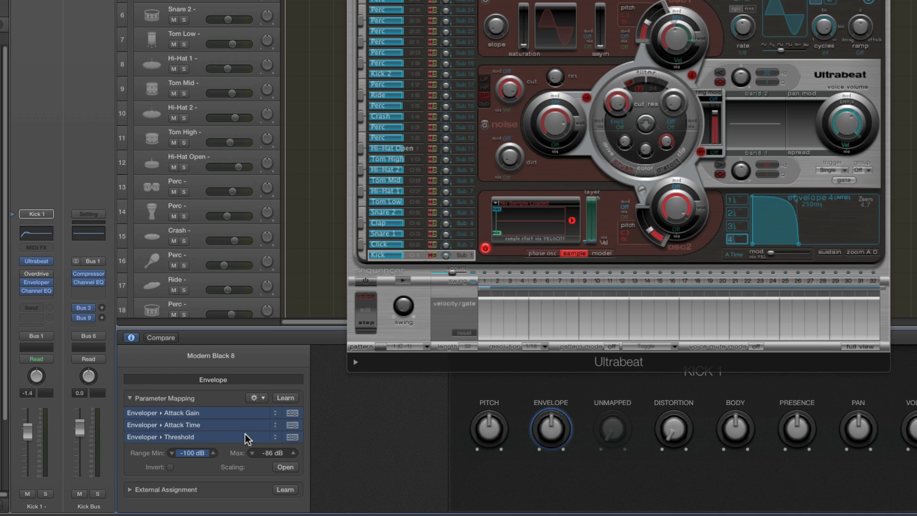
click(256, 399)
click(265, 417)
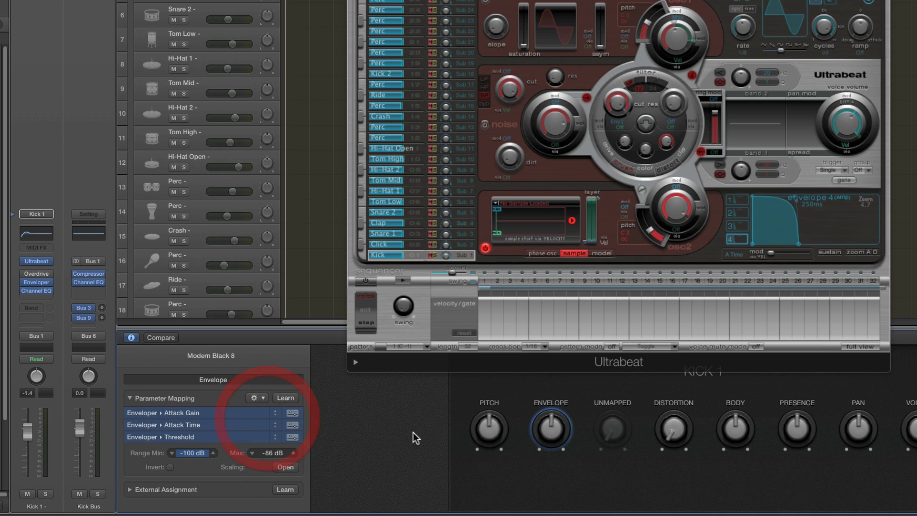
click(621, 432)
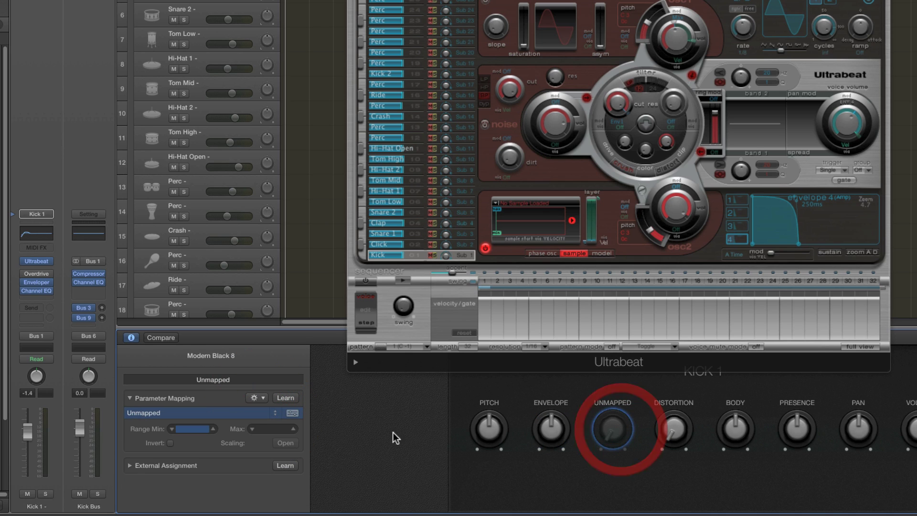
click(255, 398)
click(266, 425)
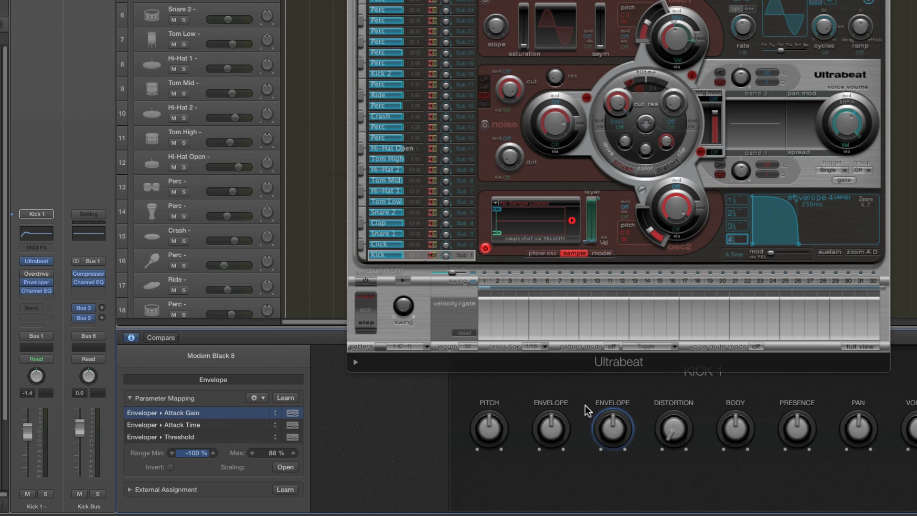
Delete the three Enveloper mappings from the original Envelope knob.
click(550, 428)
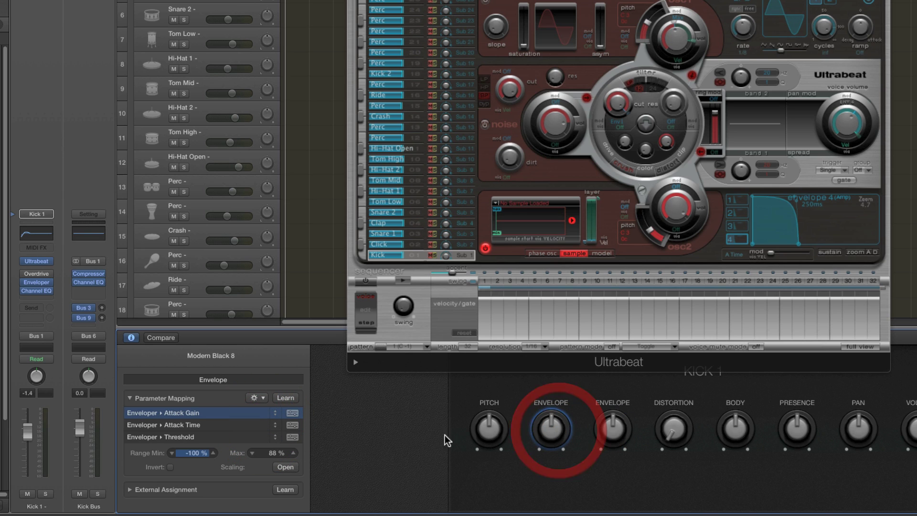
shift+click(236, 437)
click(254, 398)
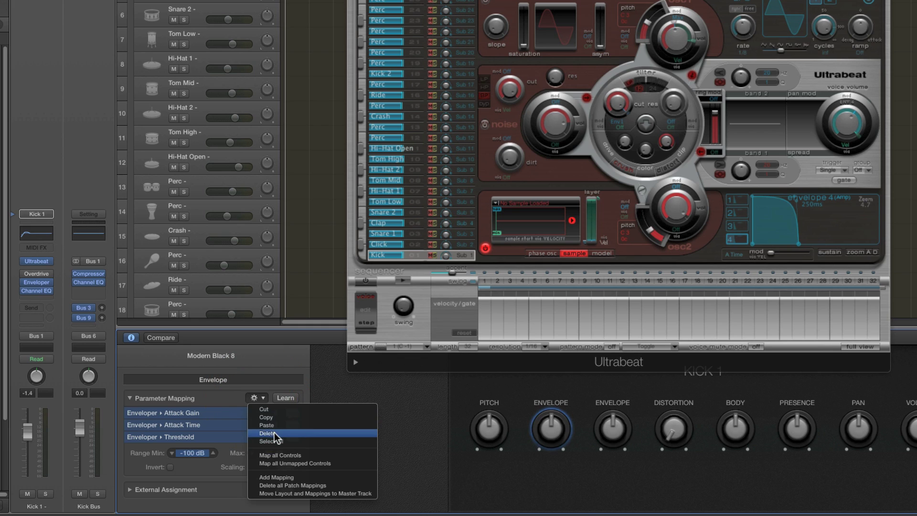
click(273, 432)
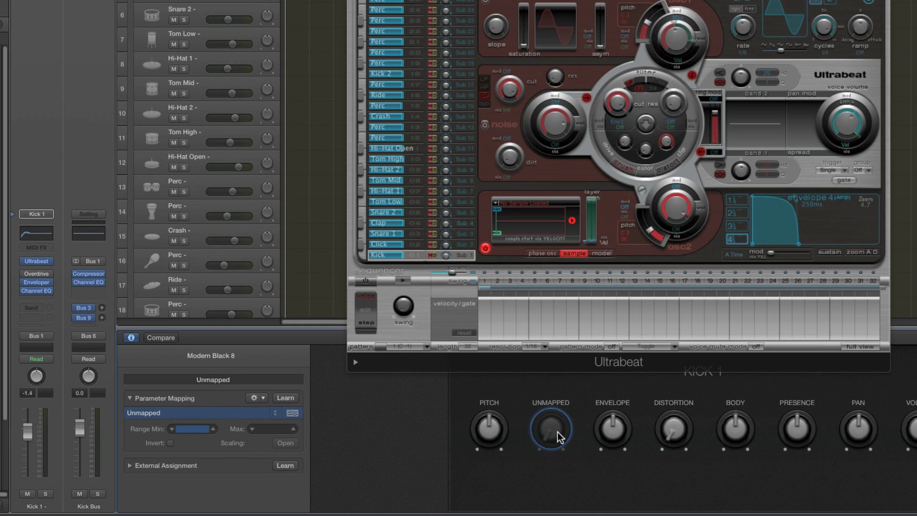
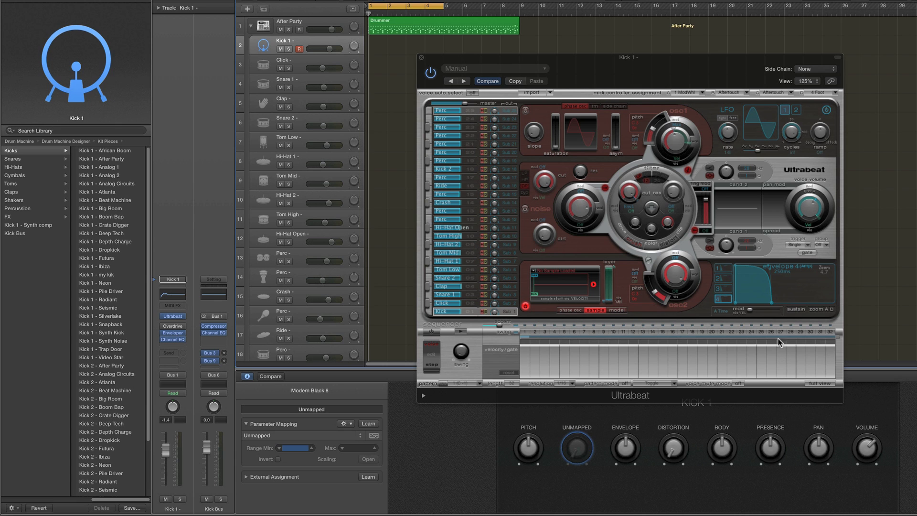
Map the unmapped knob after Pitch to the decay of Ultrabeat's envelope 4 using Learn.
mouse_move(771, 303)
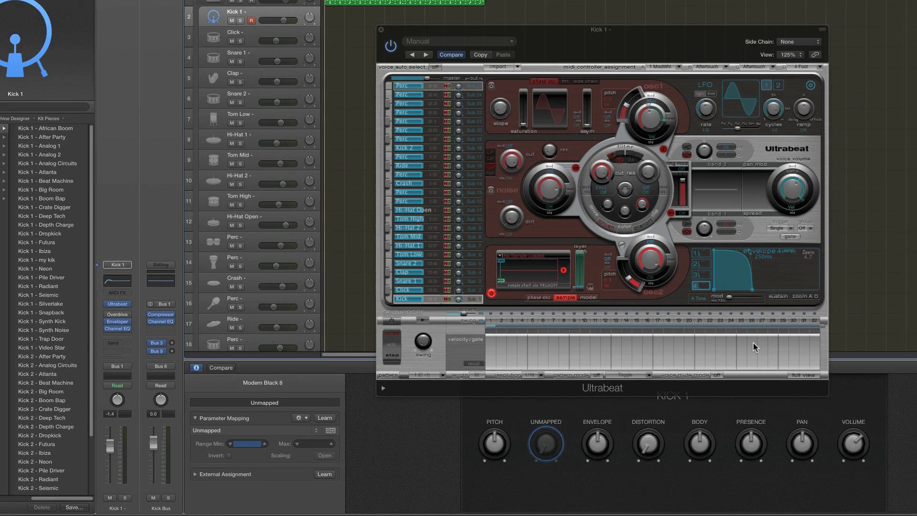
click(327, 418)
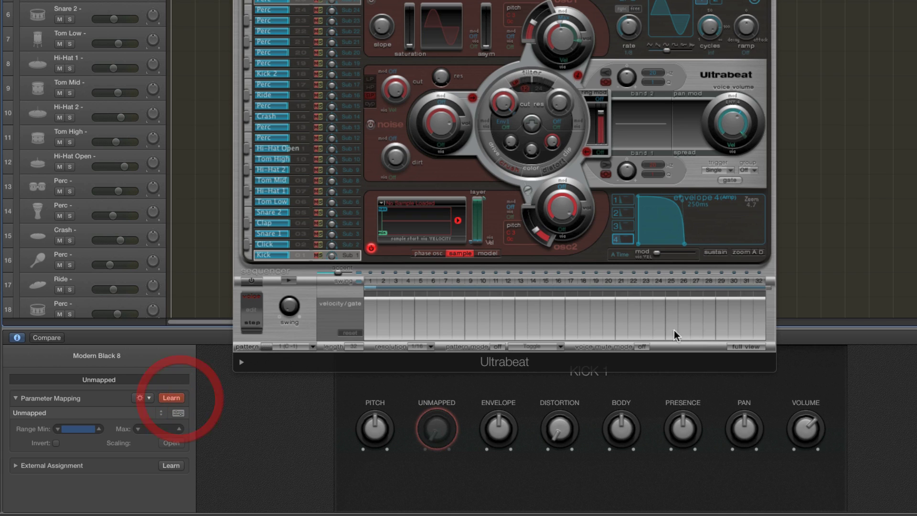
drag(683, 245, 685, 247)
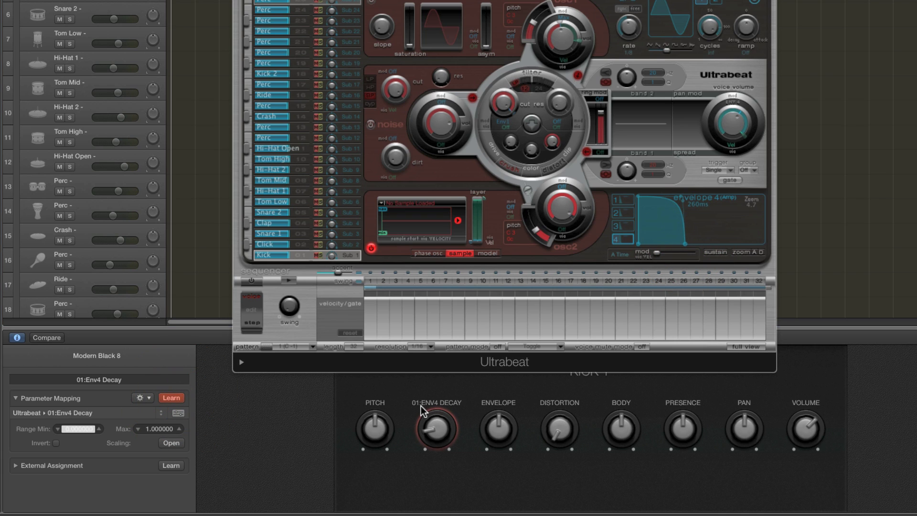
click(171, 398)
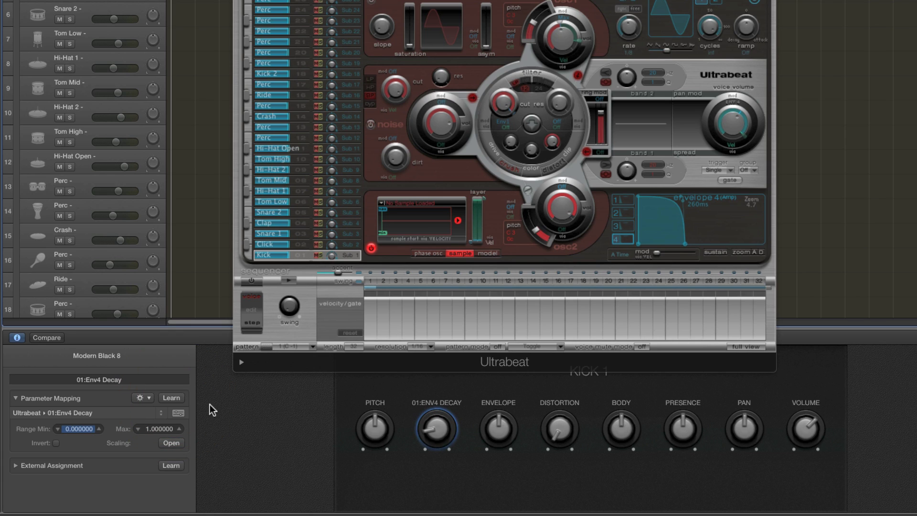
Set the Env4 Decay mapping's range to a maximum of 0.03 and a minimum of 0.003.
click(149, 430)
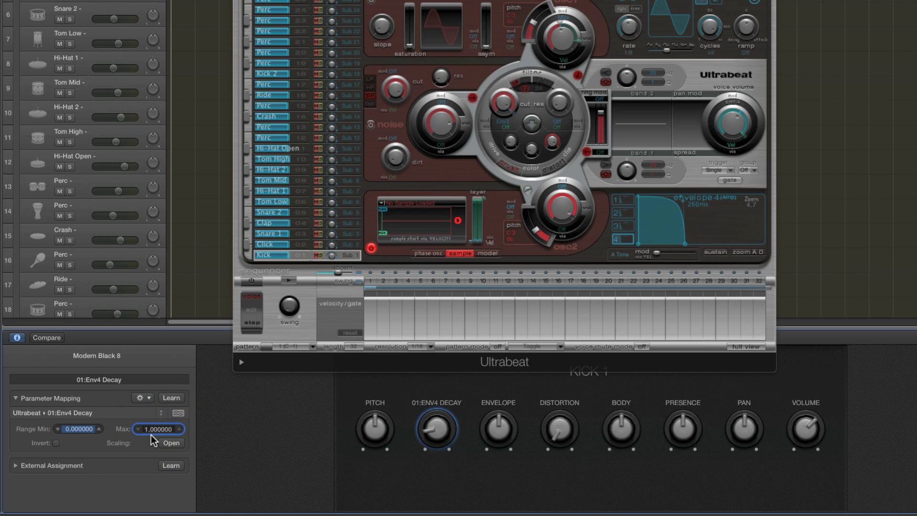
text(0)
click(160, 432)
key(BackSpace)
key(BackSpace)
text(30)
key(Return)
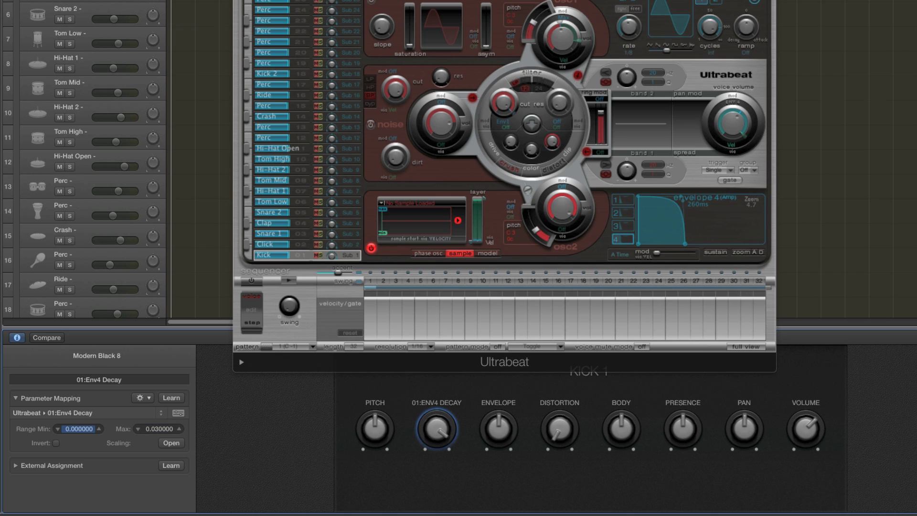
click(81, 429)
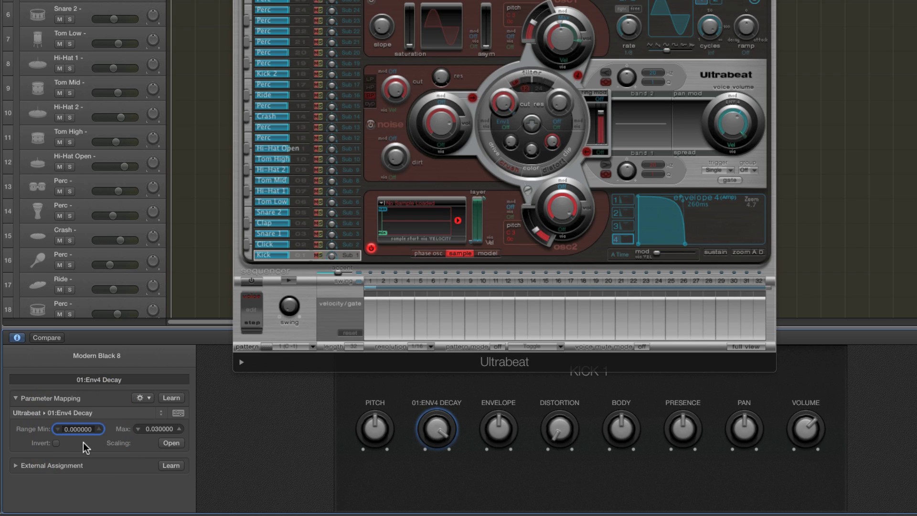
key(BackSpace)
text(3)
key(Return)
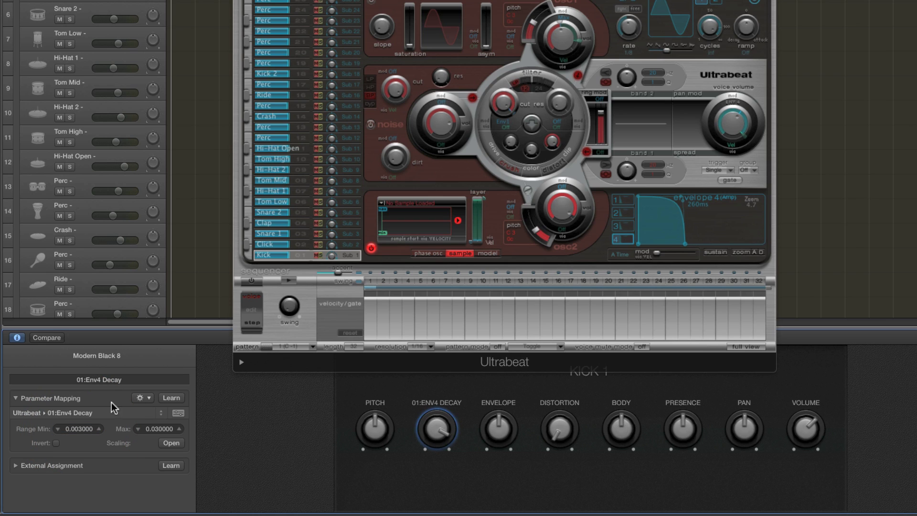
Rename the Env4 Decay knob as Length and turn it up to 0.030000.
double_click(98, 380)
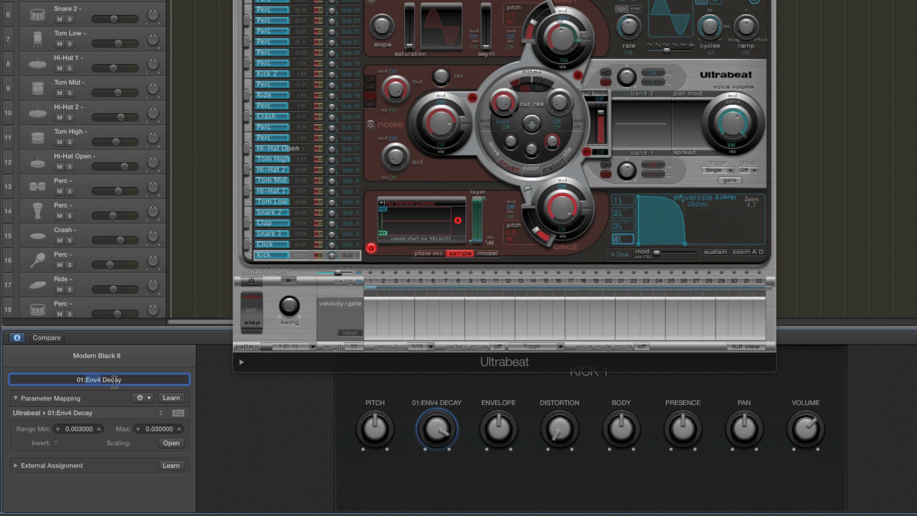
triple_click(115, 379)
text(Length)
key(Return)
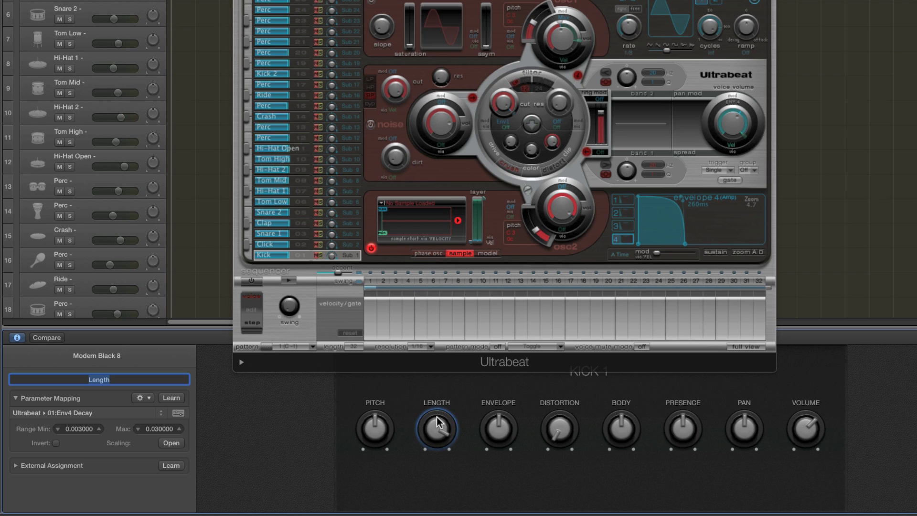
drag(437, 426, 433, 370)
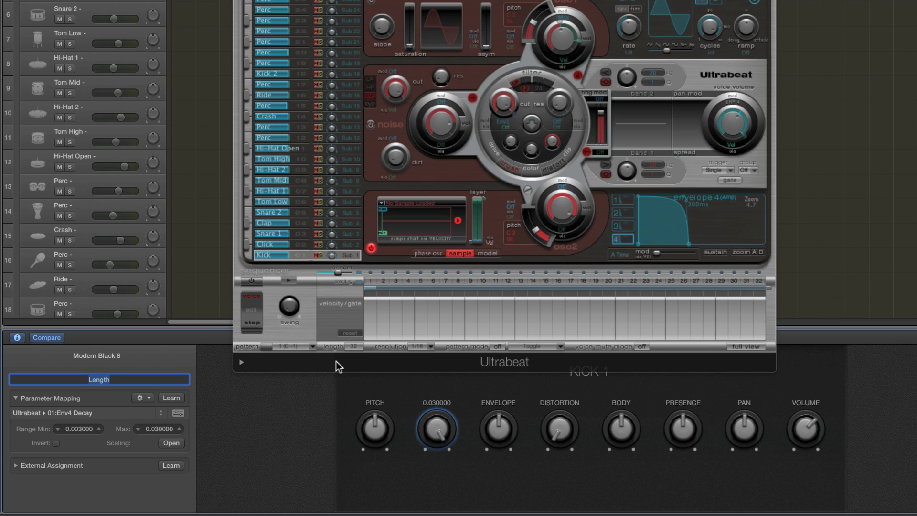
scroll(170, 225, down, 3)
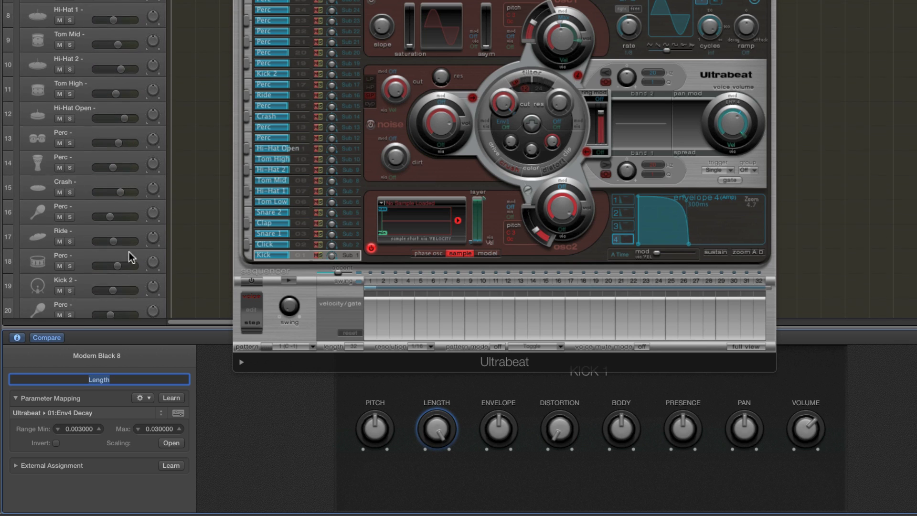
Delete all five Ultrabeat mappings from the Sub knob in Kick 2's Smart Controls.
click(87, 285)
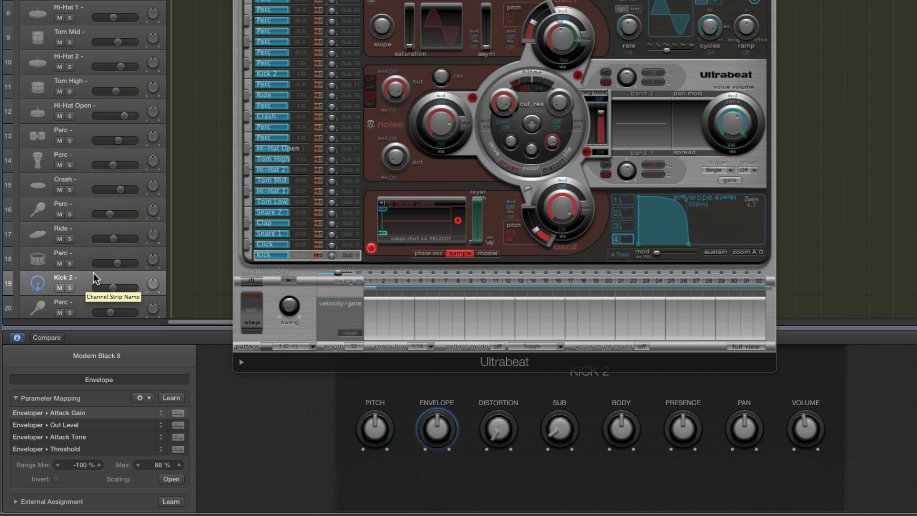
scroll(106, 168, up, 3)
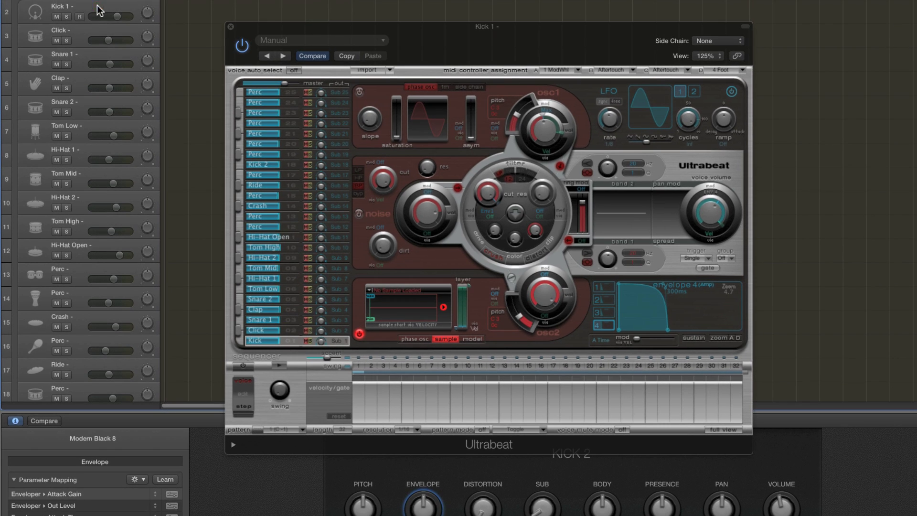
click(96, 8)
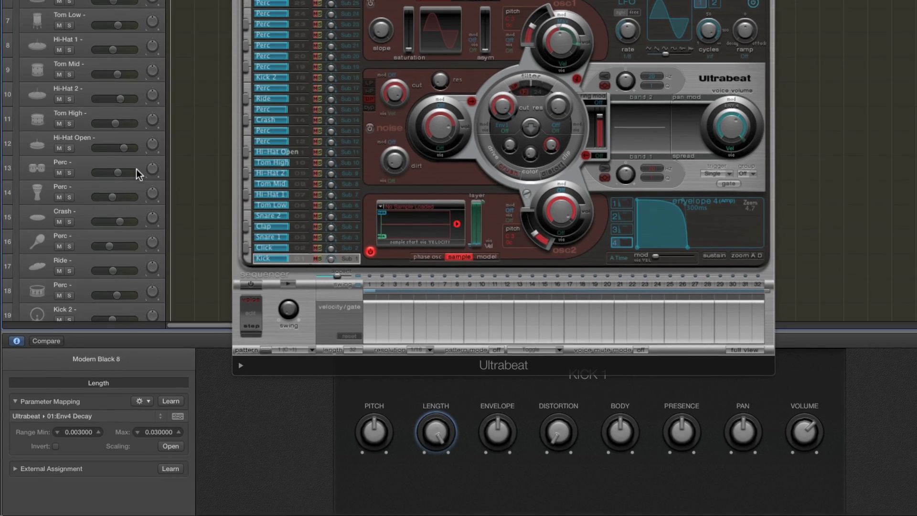
scroll(134, 258, down, 5)
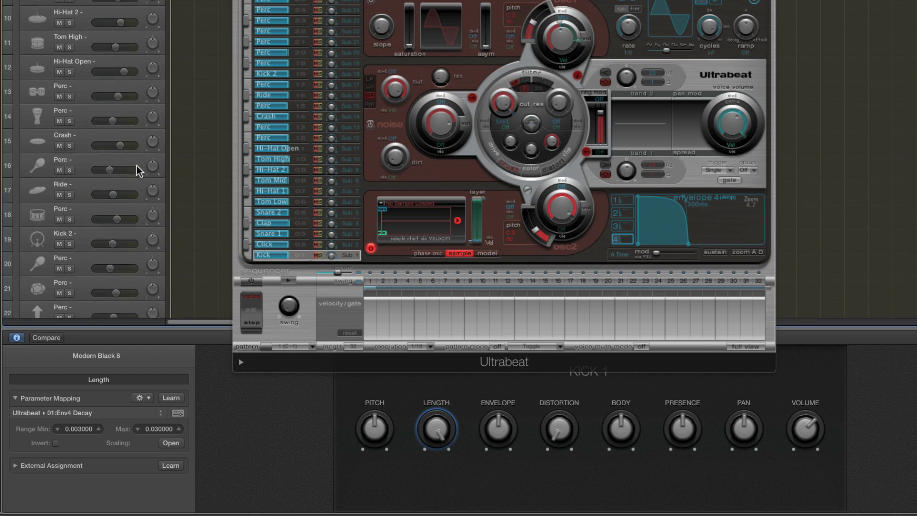
click(82, 223)
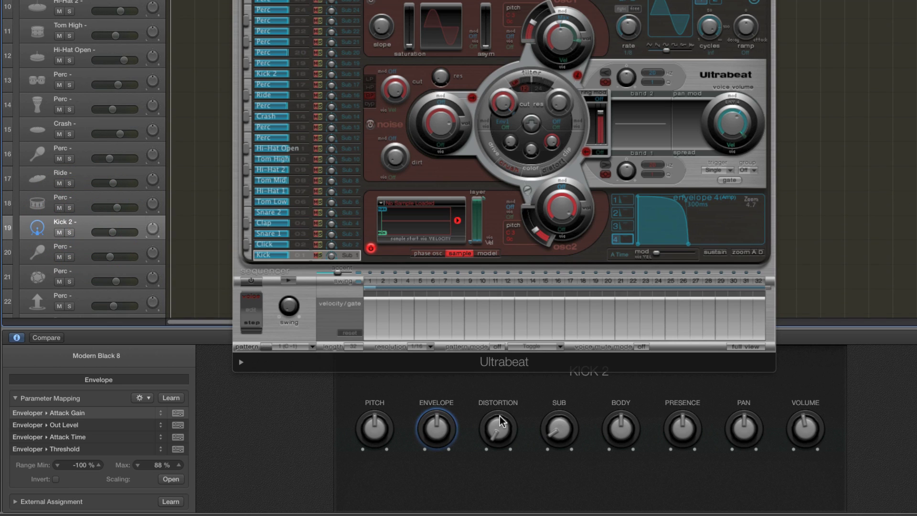
click(550, 430)
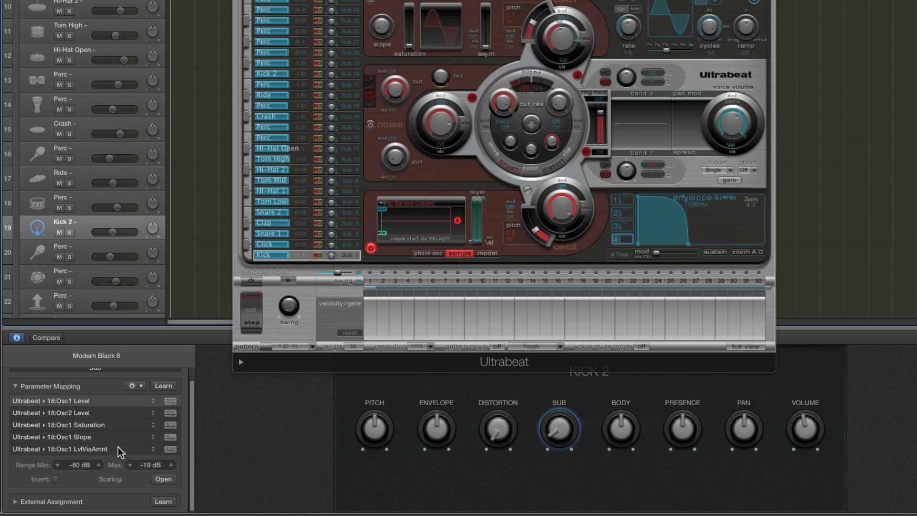
shift+click(119, 449)
click(134, 385)
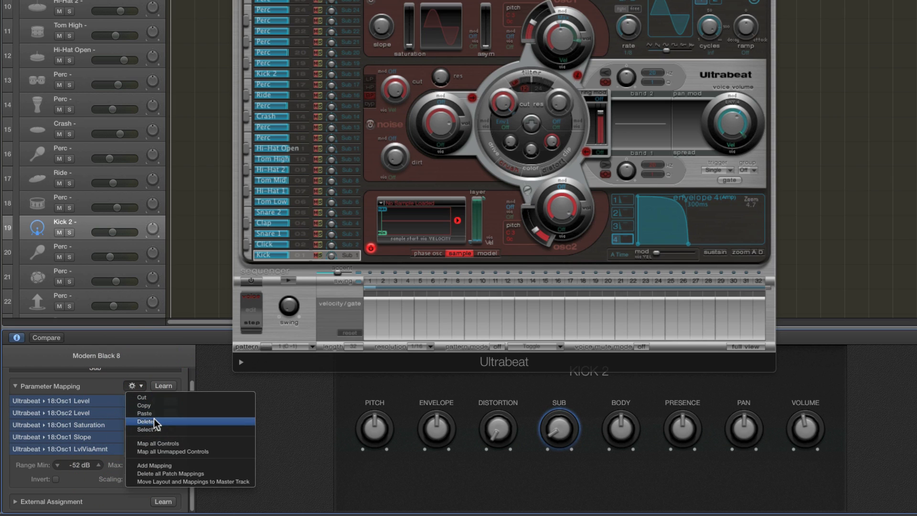
click(155, 422)
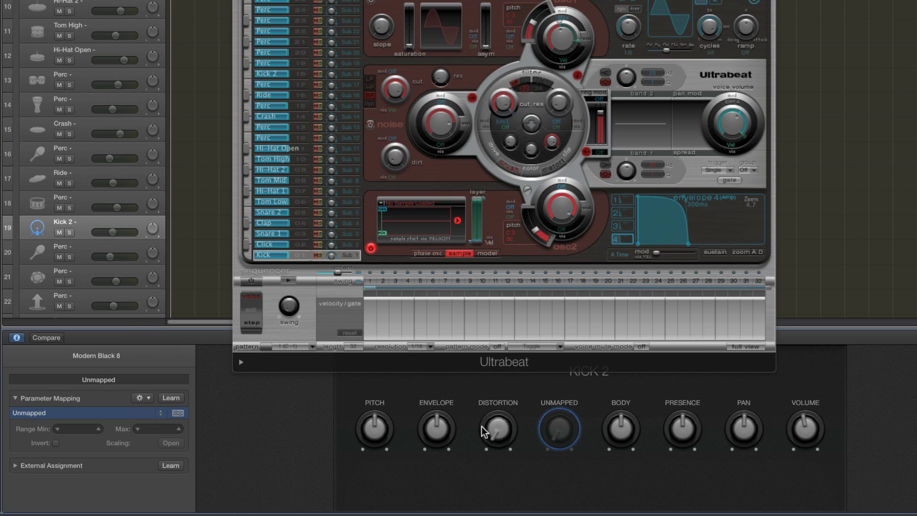
Copy Kick 2's three Overdrive mappings from the Distortion knob and paste them onto the unmapped knob after it.
click(499, 429)
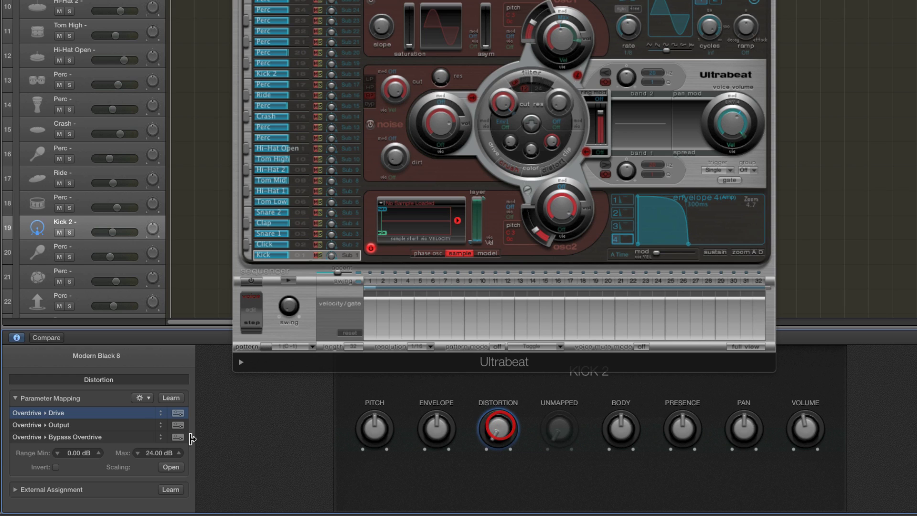
shift+click(106, 437)
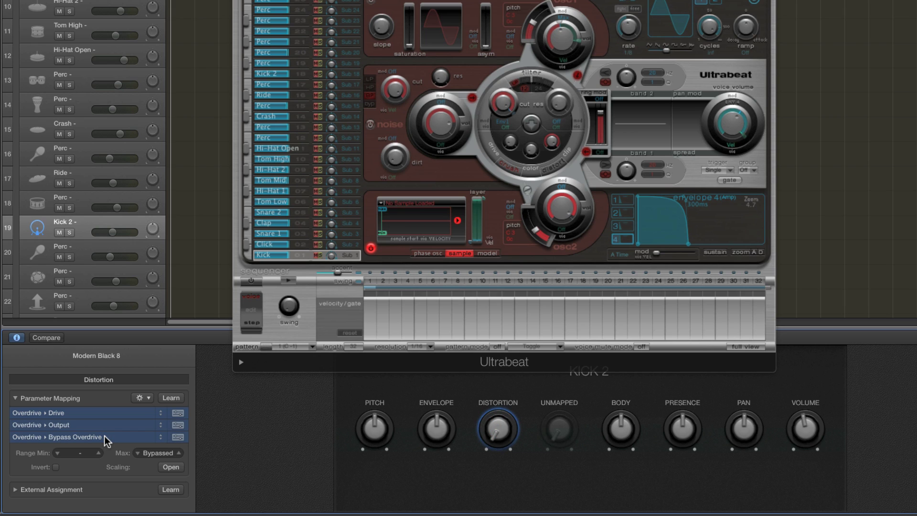
click(140, 398)
click(146, 409)
click(566, 435)
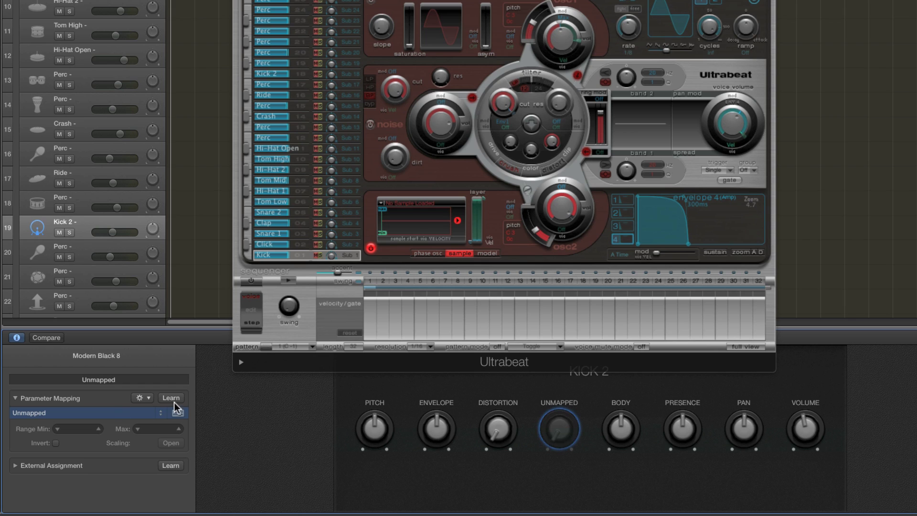
click(148, 399)
click(152, 425)
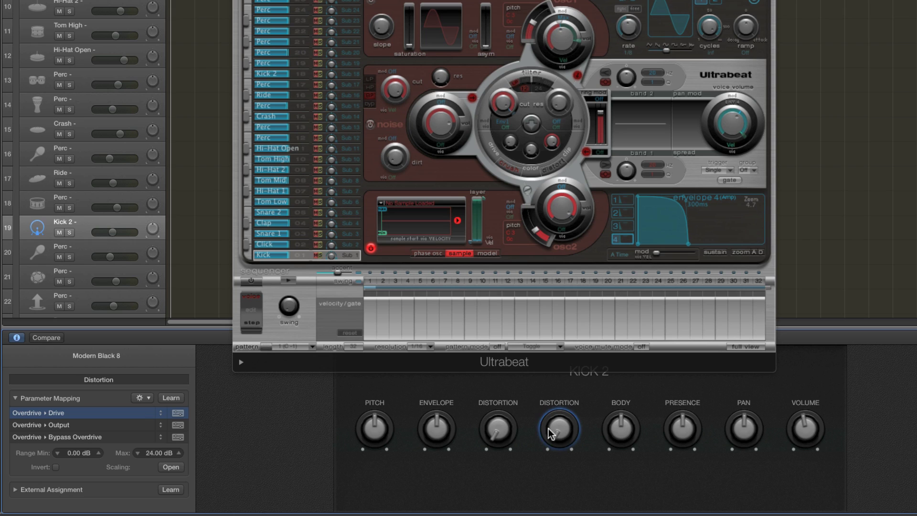
Delete the three Overdrive mappings from Kick 2's original Distortion knob.
click(507, 432)
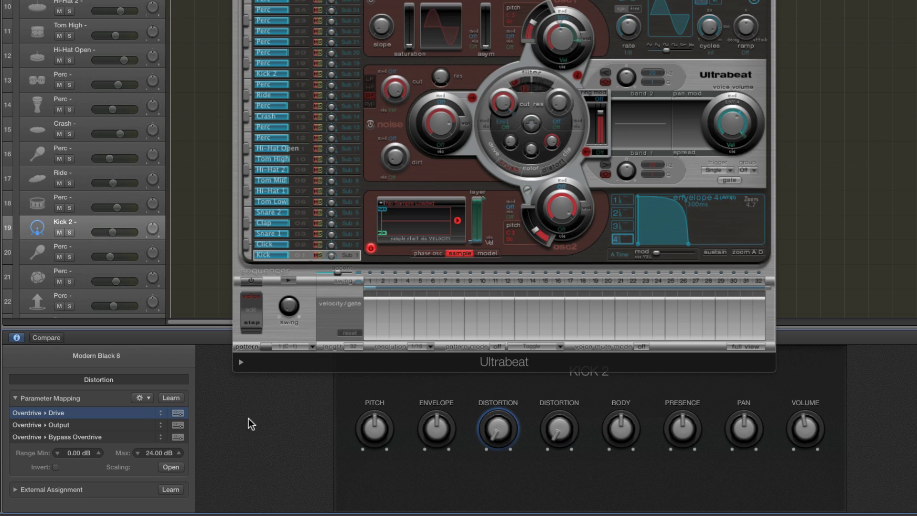
shift+click(119, 437)
click(149, 398)
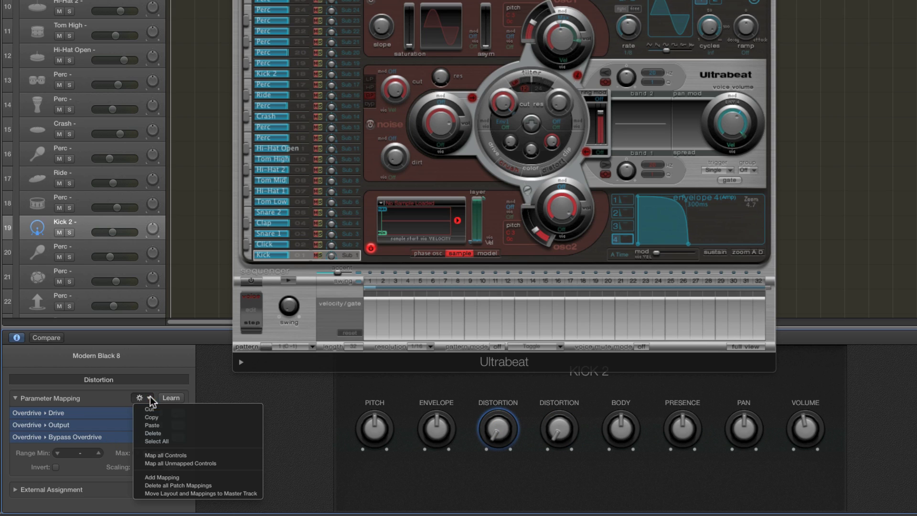
click(158, 433)
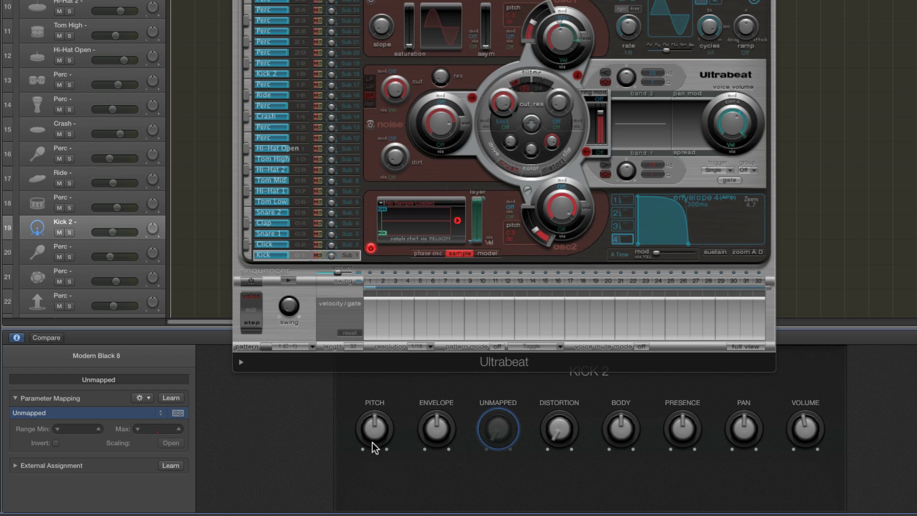
Copy Kick 2's four Enveloper mappings from the Envelope knob and paste them onto the unmapped knob before Distortion.
click(436, 430)
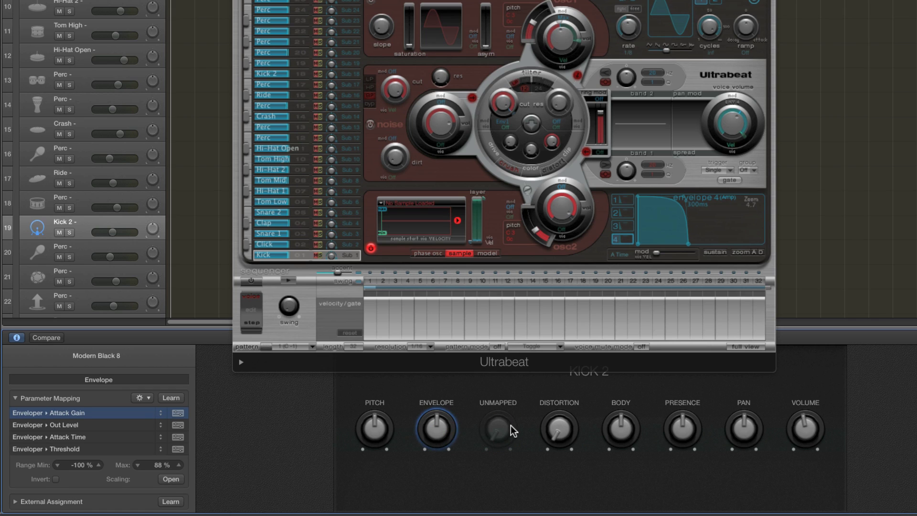
shift+click(84, 450)
click(145, 399)
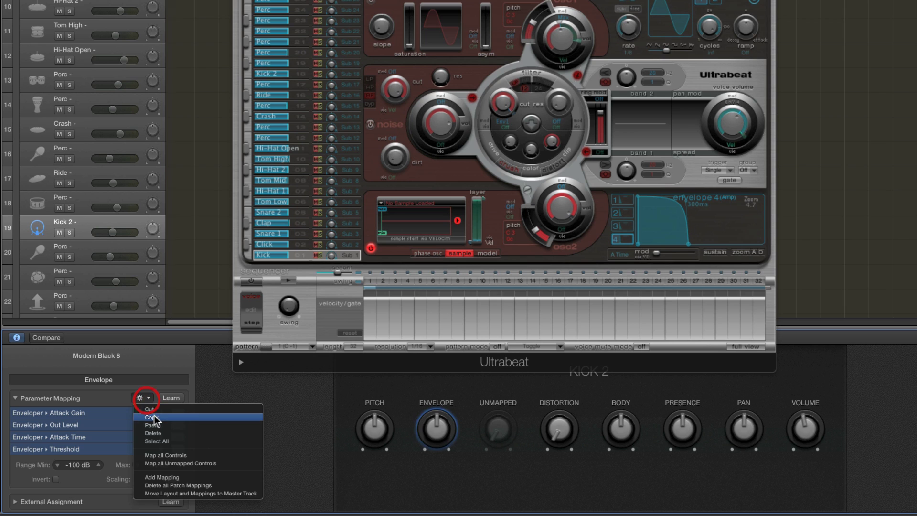
click(146, 414)
click(497, 429)
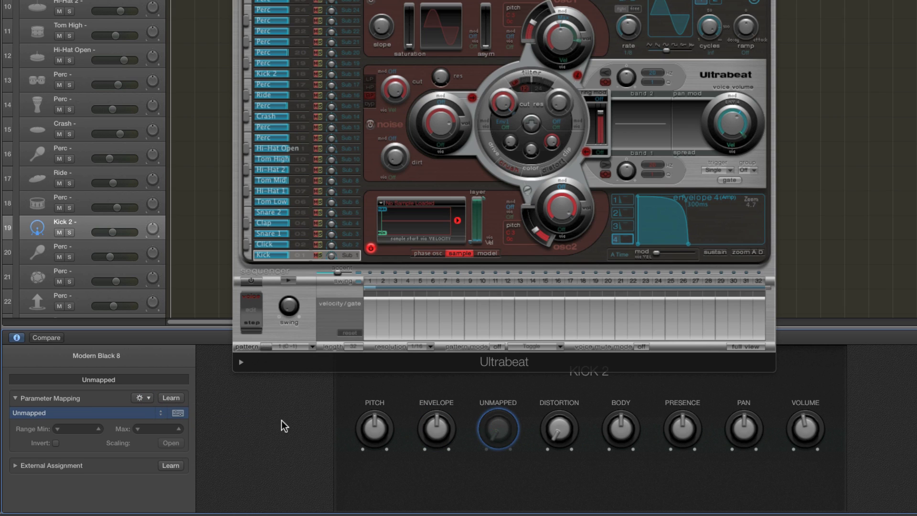
click(145, 399)
click(152, 424)
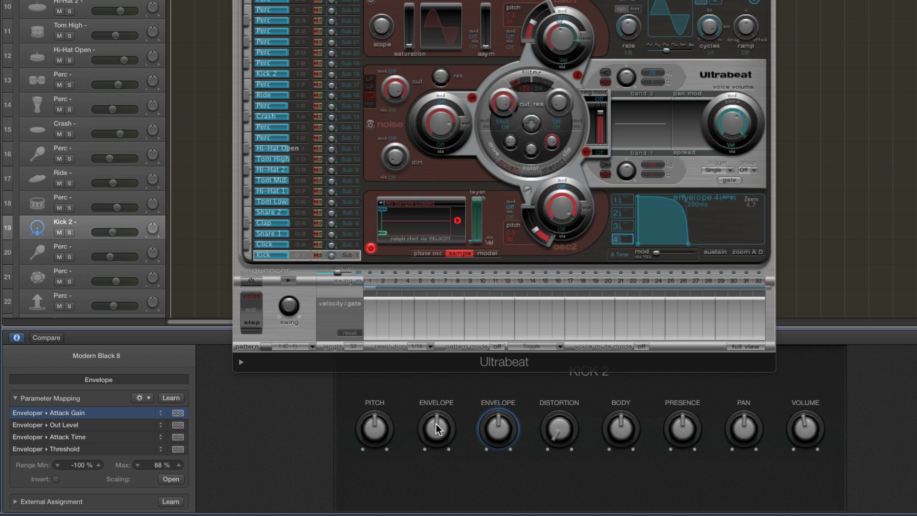
Delete the four Enveloper mappings from Kick 2's original Envelope knob next to Pitch.
click(437, 427)
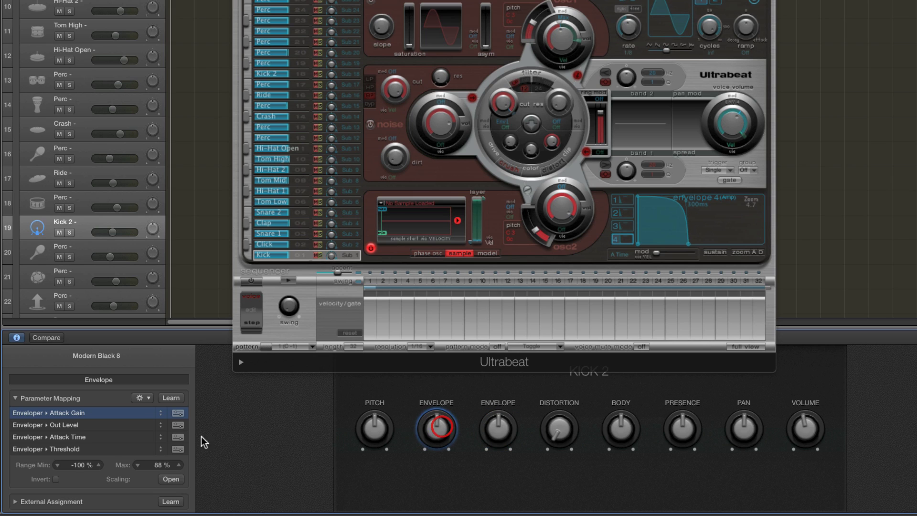
shift+click(105, 451)
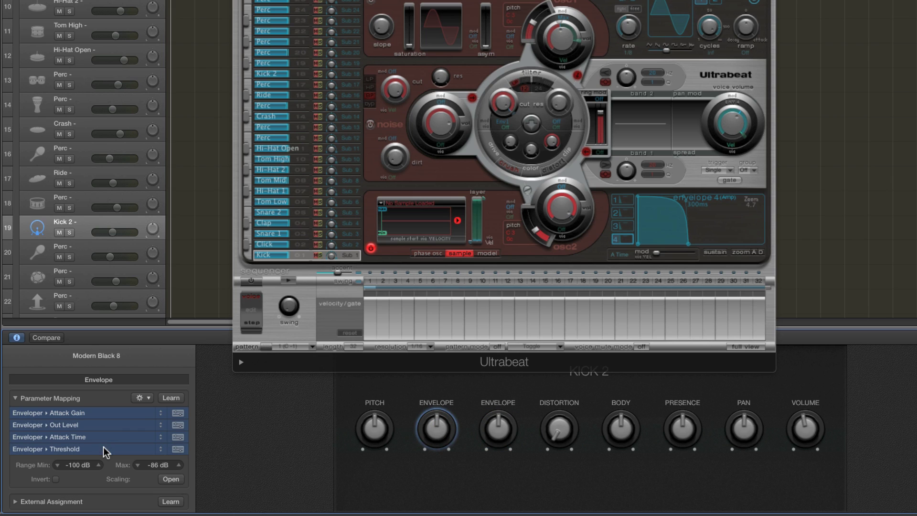
click(146, 399)
click(153, 433)
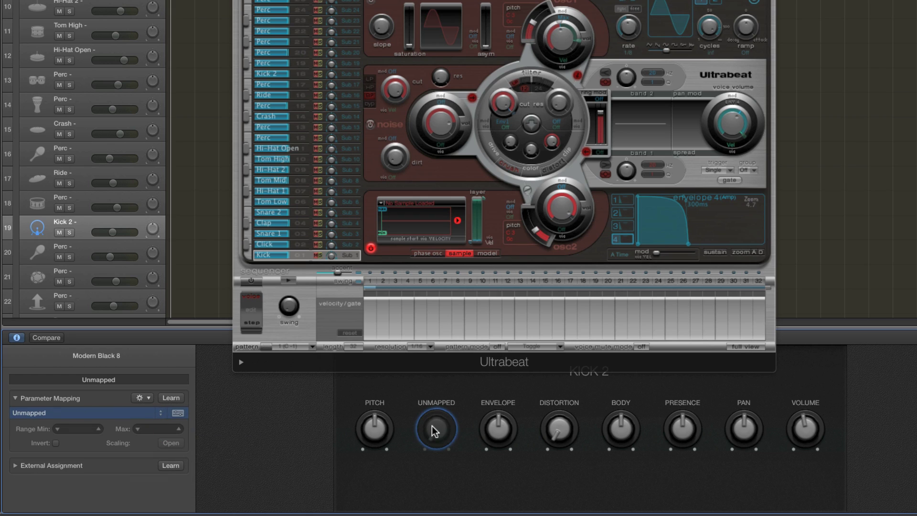
Select the Kick 2 voice in Ultrabeat and add a second parameter mapping to the Kick 1 track's Length knob.
mouse_move(432, 426)
click(297, 75)
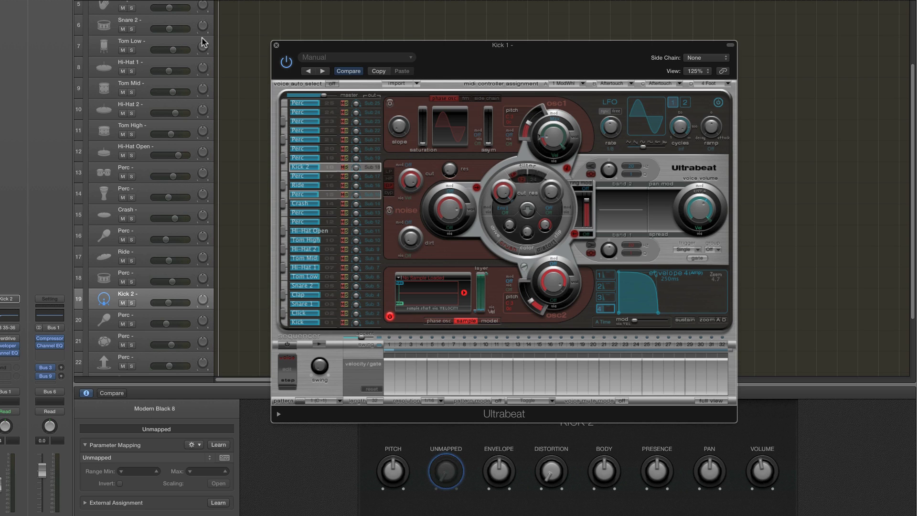
scroll(201, 42, up, 5)
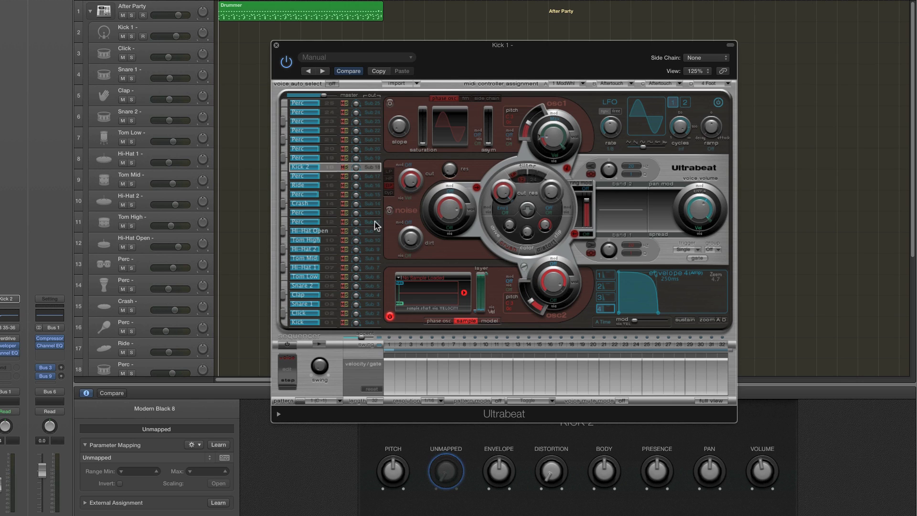
click(145, 26)
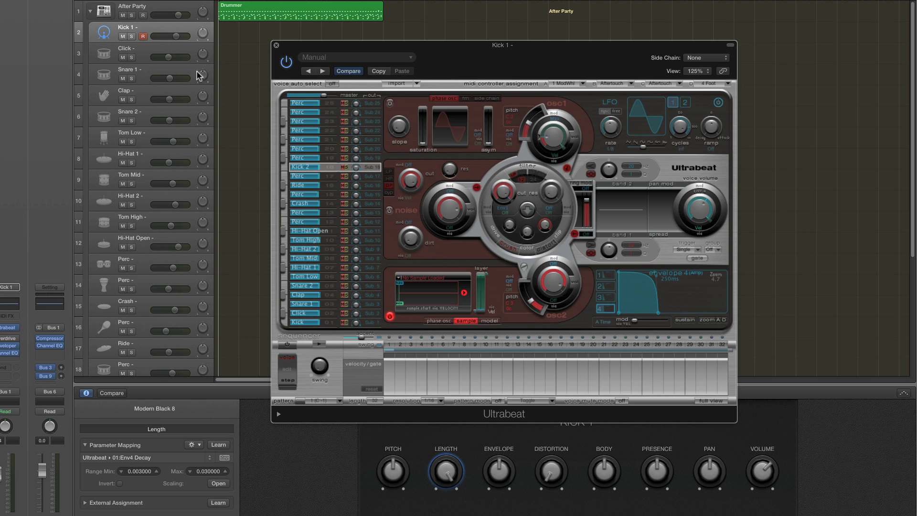
click(198, 449)
click(215, 513)
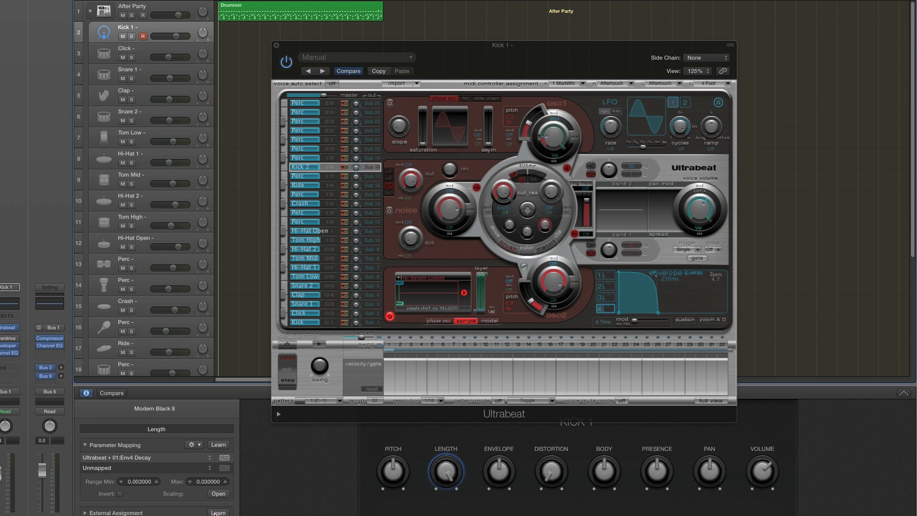
Map the added slot to the Kick 2 voice's envelope 4 decay using Learn, moving the decay to 270 ms.
click(109, 470)
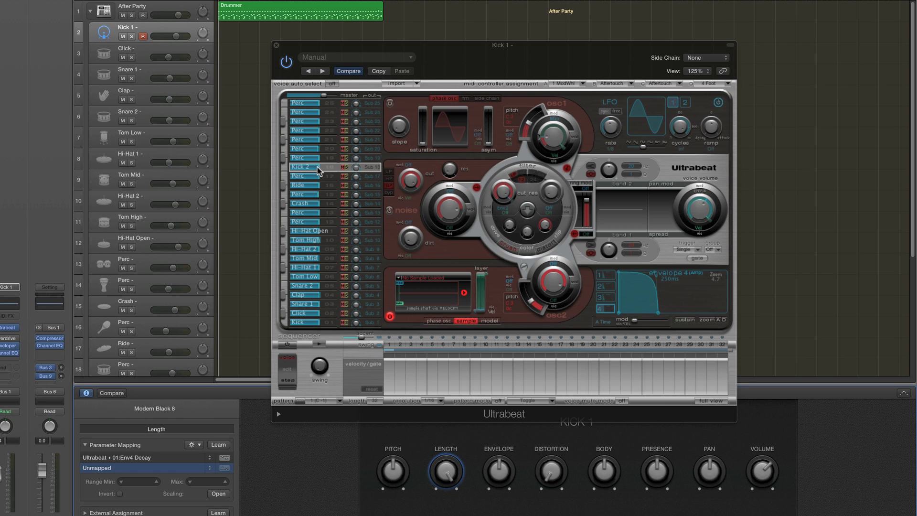
click(219, 444)
click(658, 313)
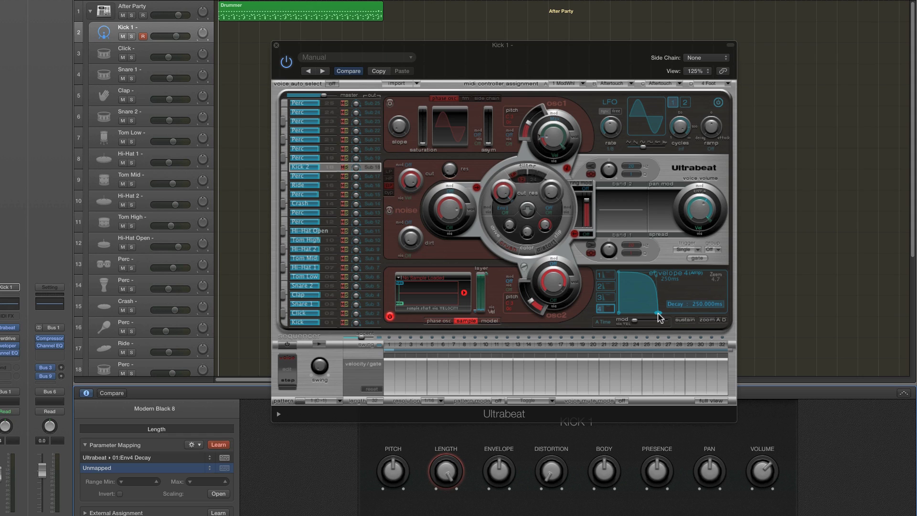
drag(659, 315, 661, 316)
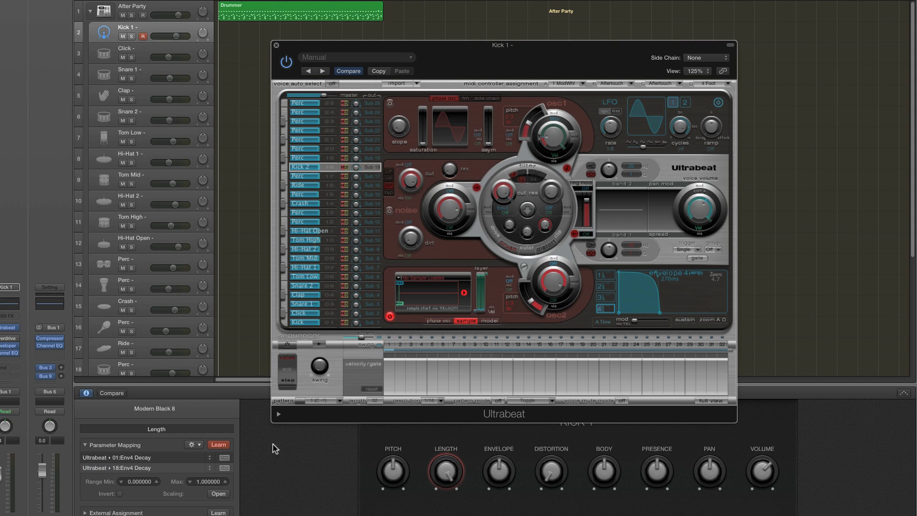
click(222, 445)
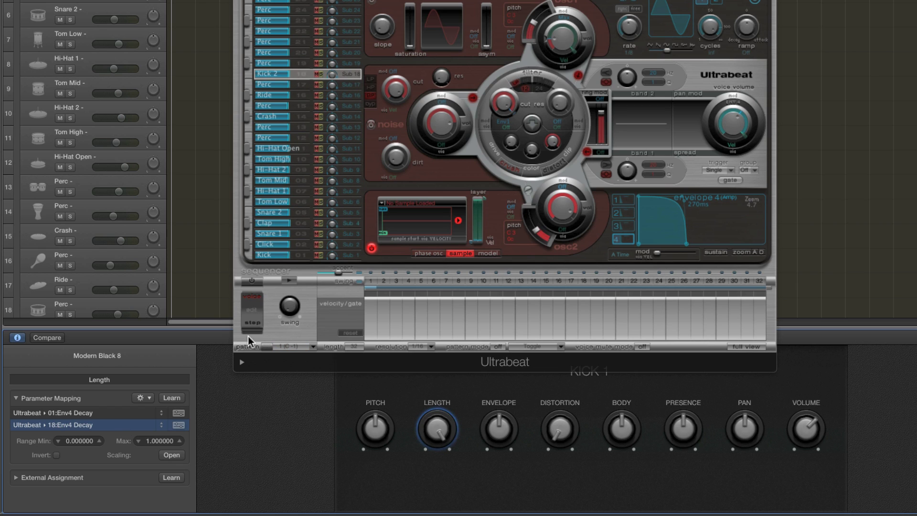
Copy the 18:Env4 Decay mapping and delete it from Kick 1's Length knob.
click(145, 398)
click(153, 418)
click(151, 406)
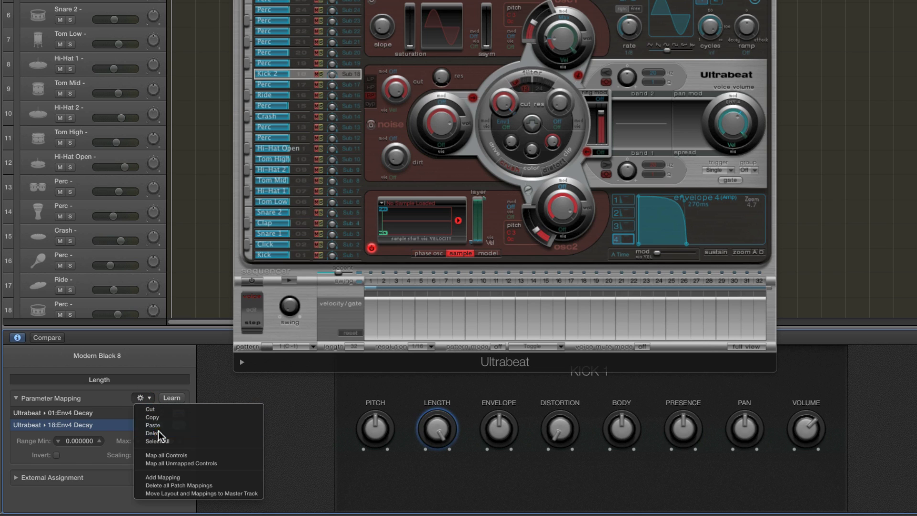
click(158, 433)
Paste the copied 18:Env4 Decay mapping onto the unmapped knob after Pitch on the Kick 2 track.
scroll(115, 287, down, 3)
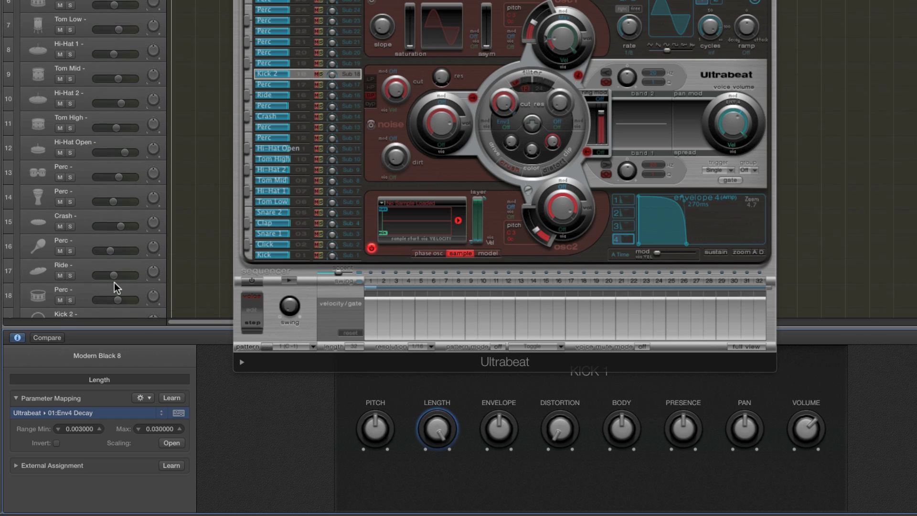
click(92, 287)
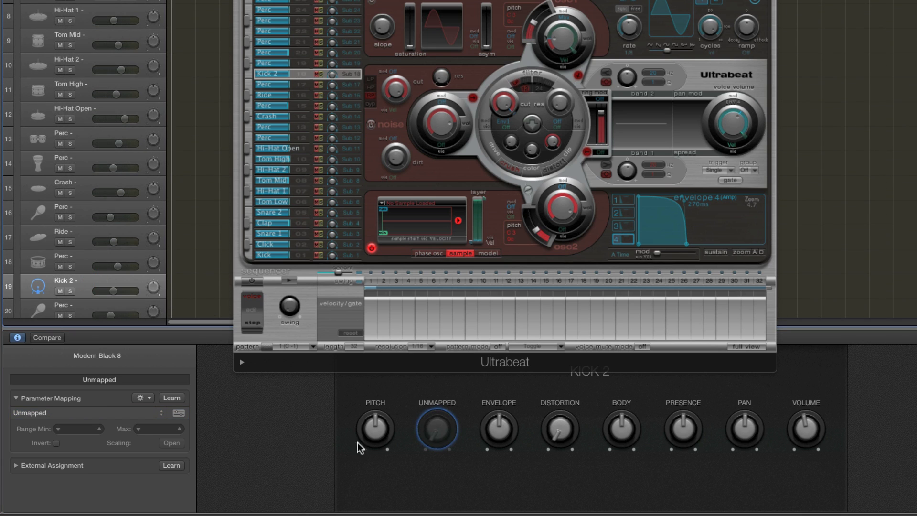
click(149, 399)
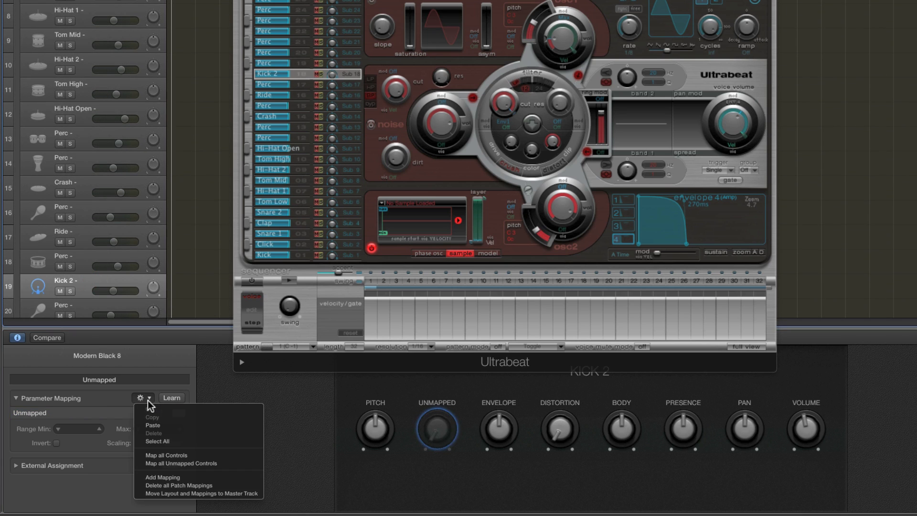
click(158, 426)
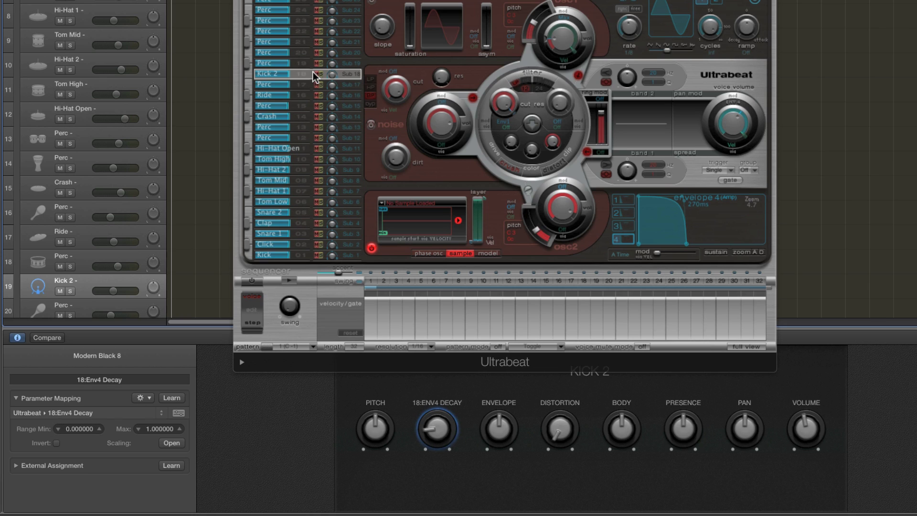
Rename the Kick 2 track's 18:Env4 Decay knob to Length.
mouse_move(686, 245)
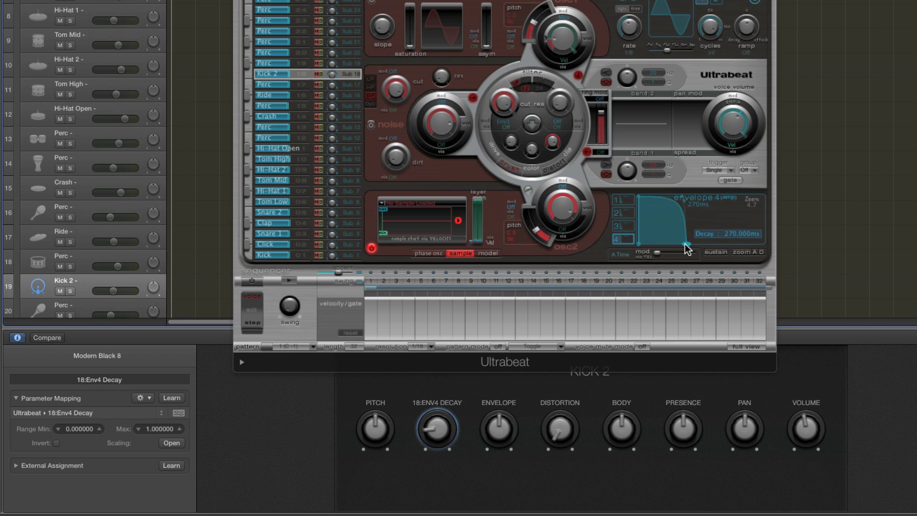
click(438, 429)
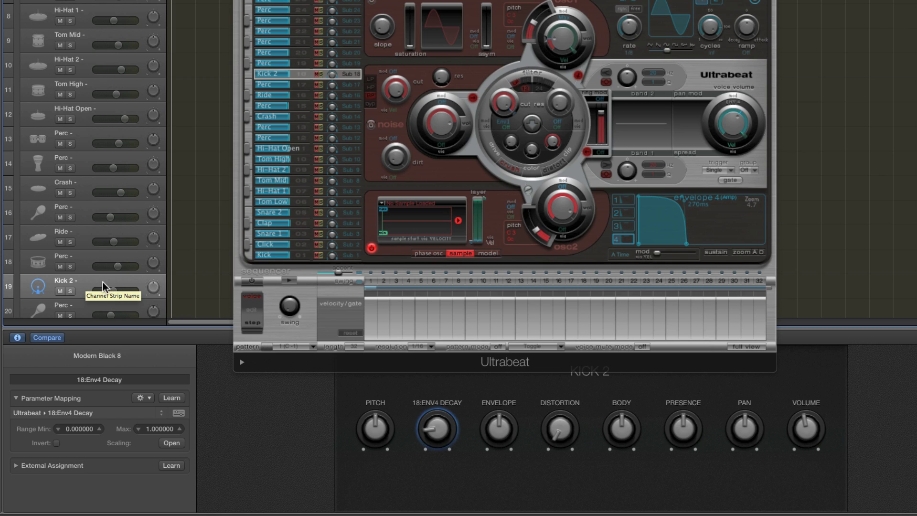
double_click(96, 380)
text(Length)
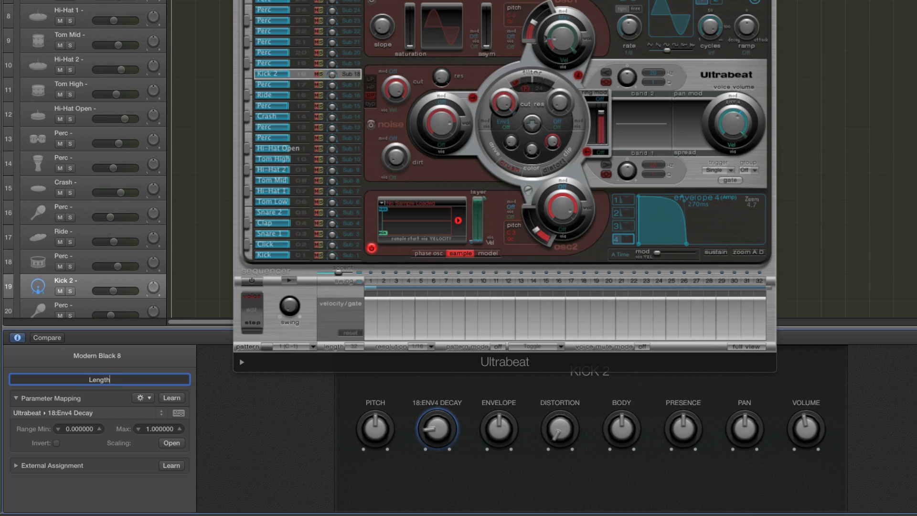
key(Return)
Limit the Length knob's mapping range to a maximum of 0.03 and a minimum of 0.003.
click(148, 430)
click(149, 429)
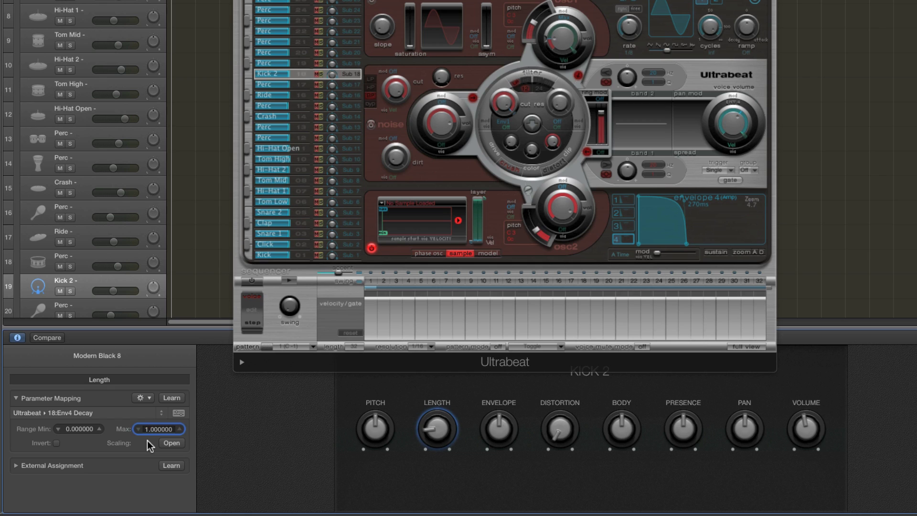
key(BackSpace)
text(0)
text(0.03)
key(Return)
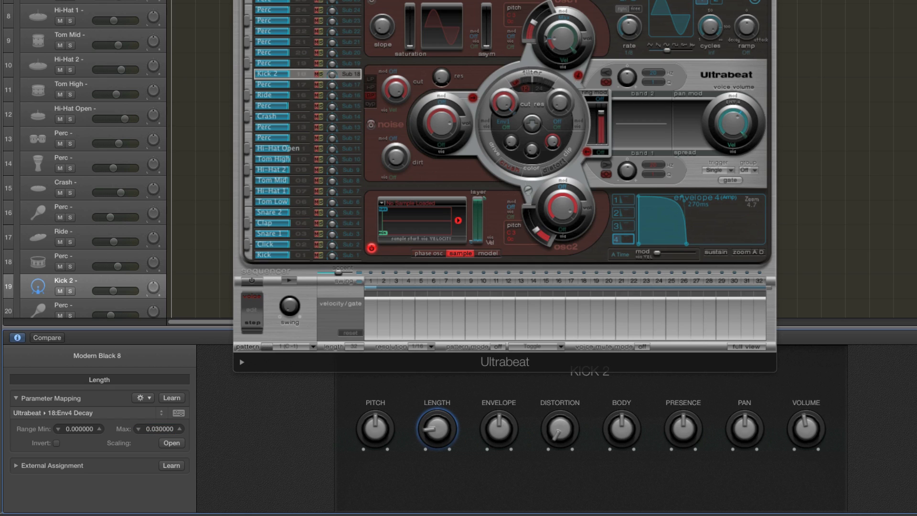
double_click(86, 431)
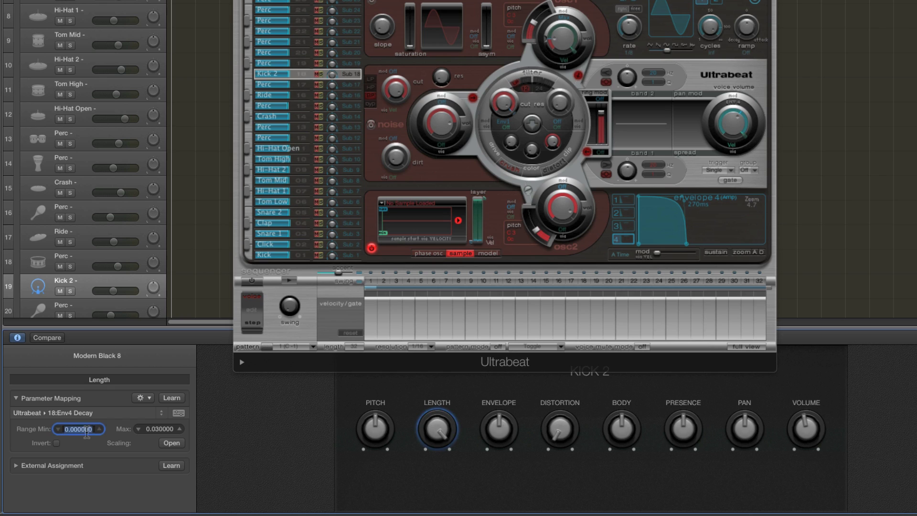
click(81, 431)
text(3)
key(Return)
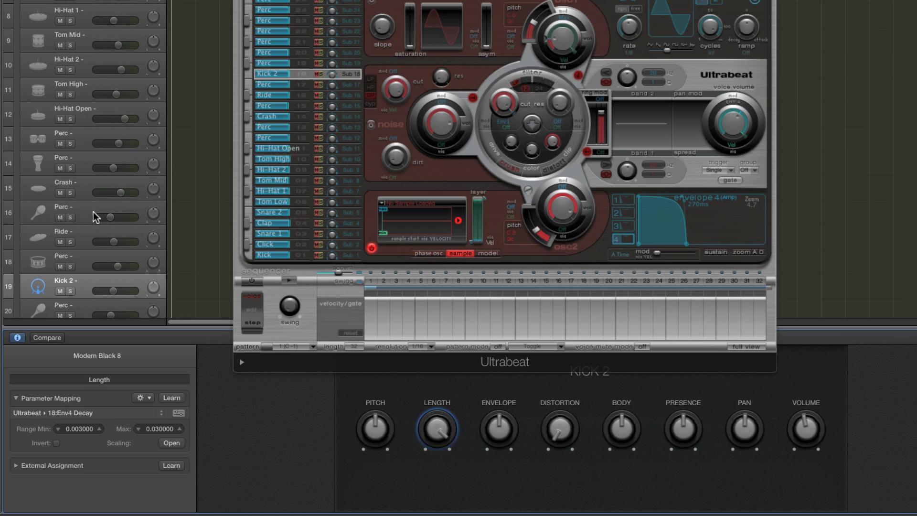
Compare the envelope 4 decay of the Kick and Kick 2 voices in Ultrabeat.
scroll(93, 212, down, 1)
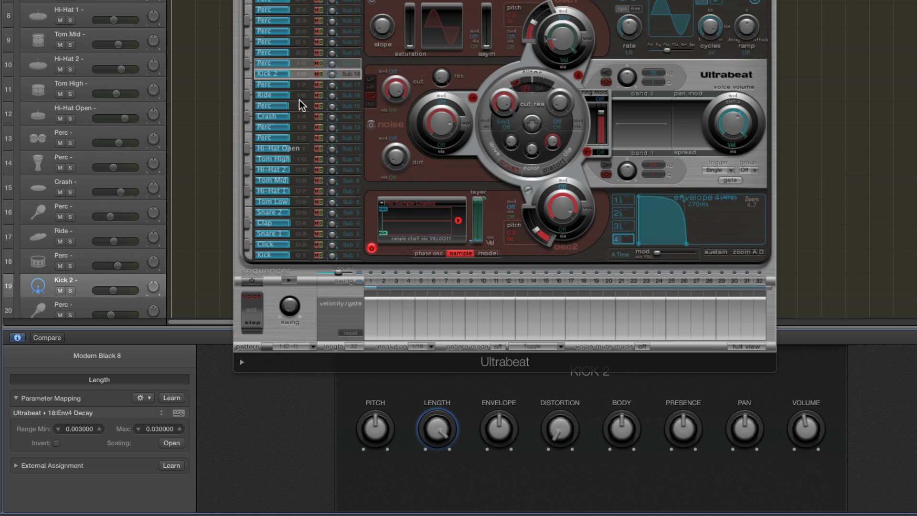
click(302, 257)
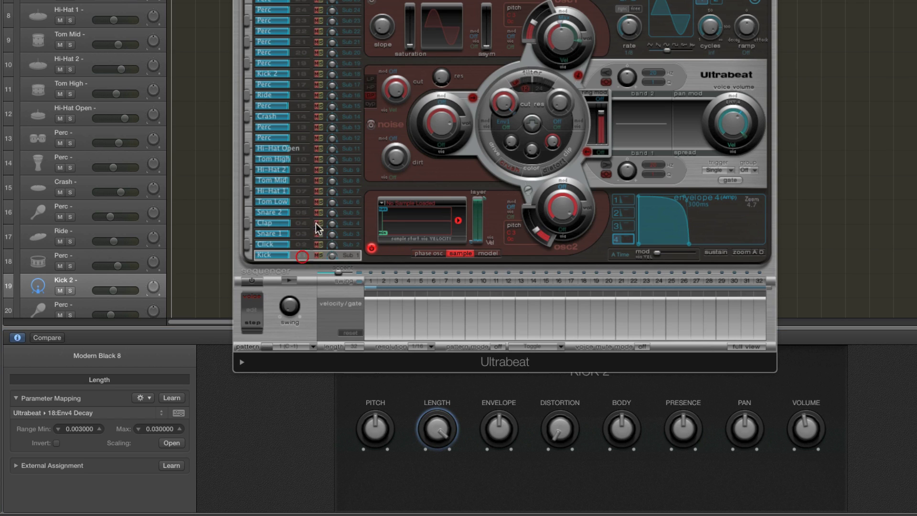
click(303, 74)
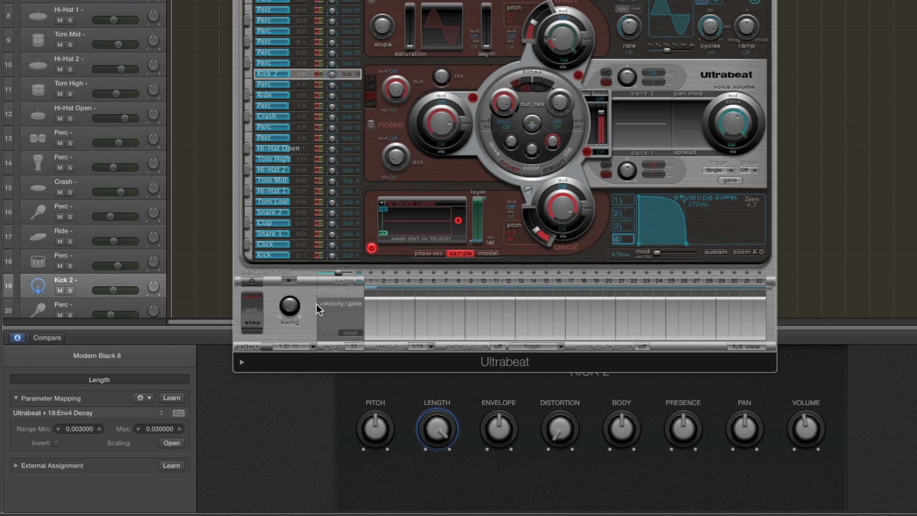
click(306, 256)
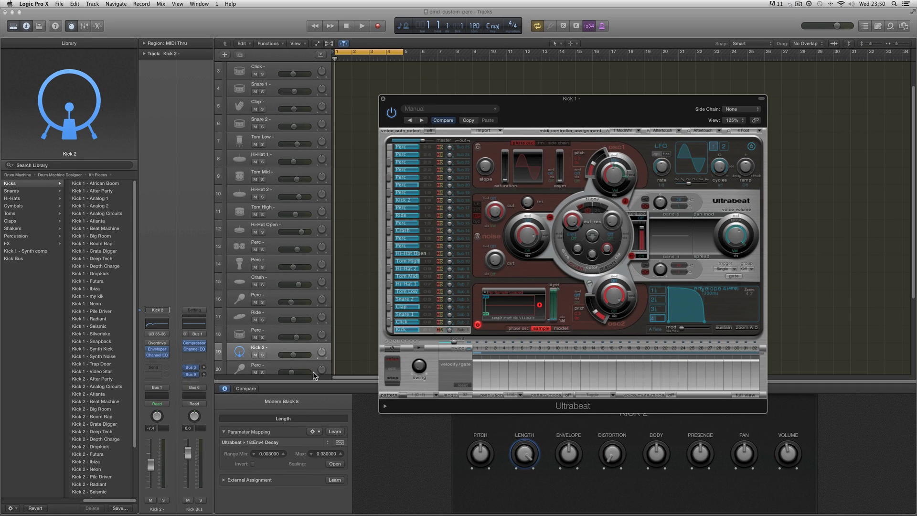
Hide the Smart Controls inspector and the Smart Controls pane.
click(224, 388)
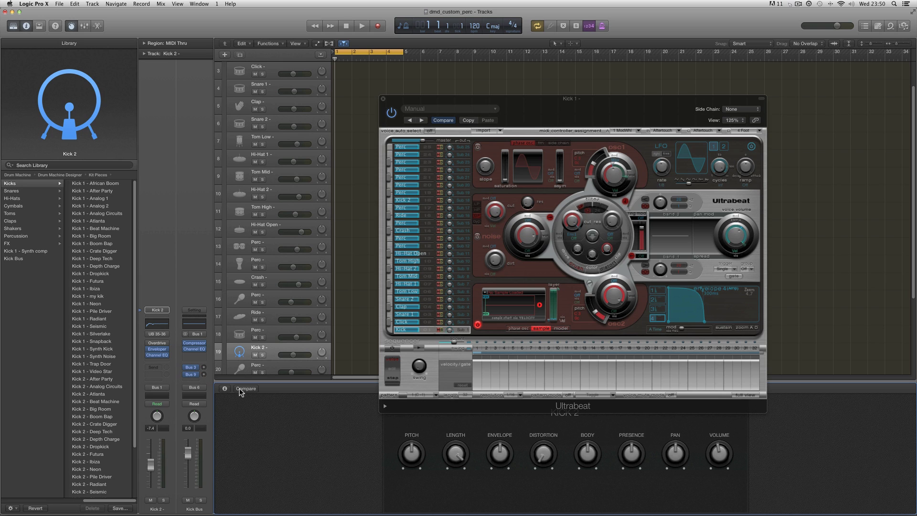
click(71, 25)
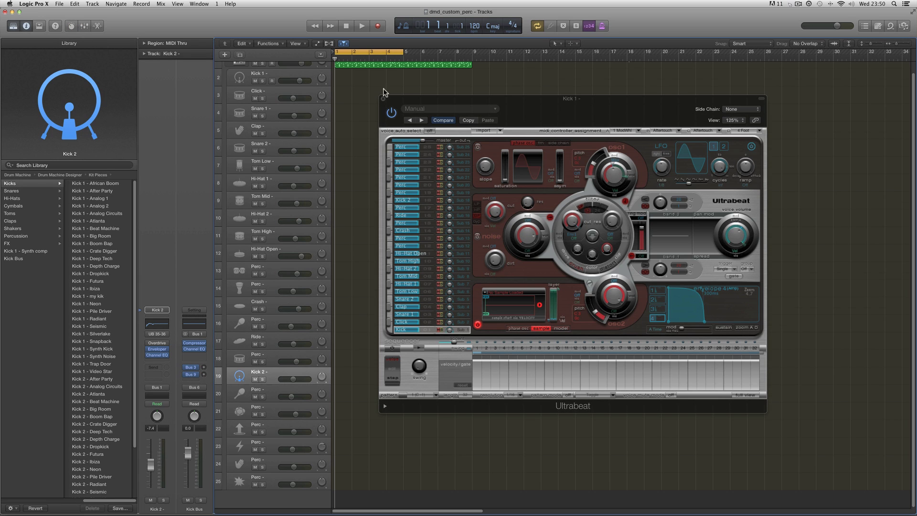
Collapse the After Party track stack and close the Ultrabeat window.
drag(406, 99, 415, 100)
scroll(359, 113, up, 2)
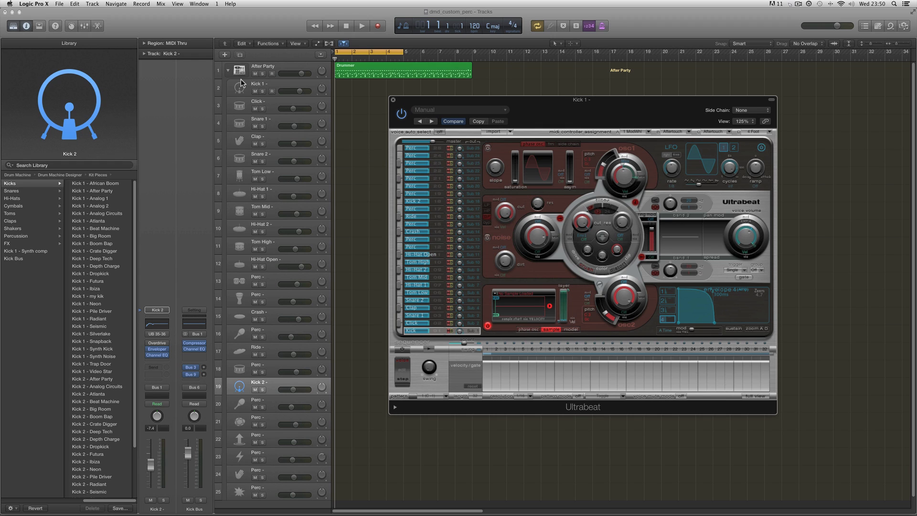
click(228, 70)
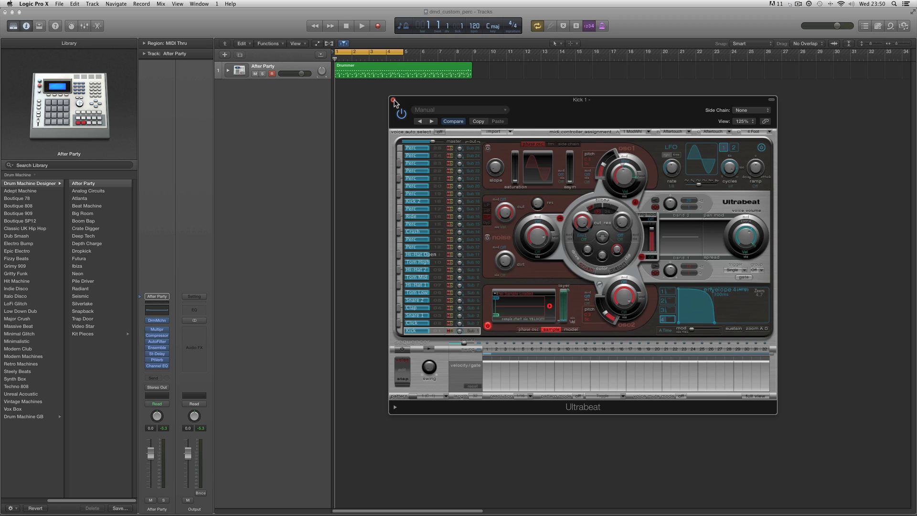
click(394, 103)
Save the After Party track's kit as a user patch named DMD Template 2 in the Instrument folder.
click(281, 76)
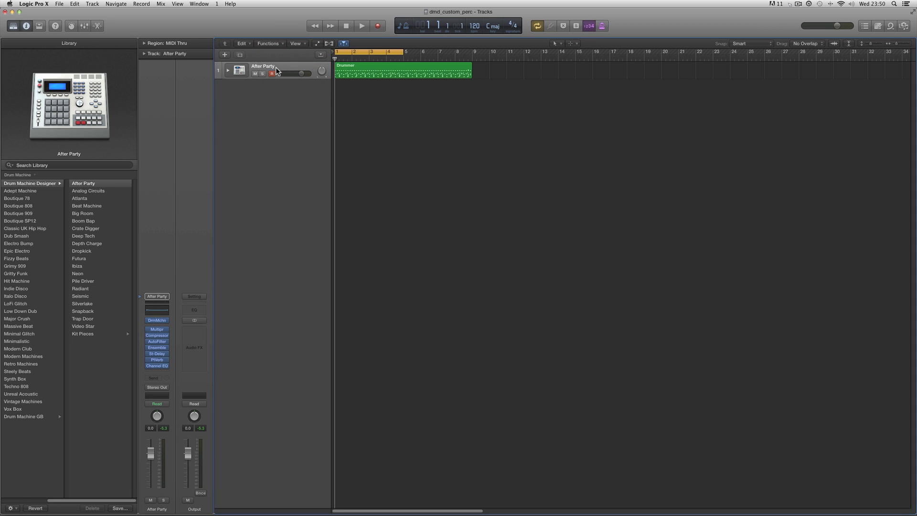
click(118, 508)
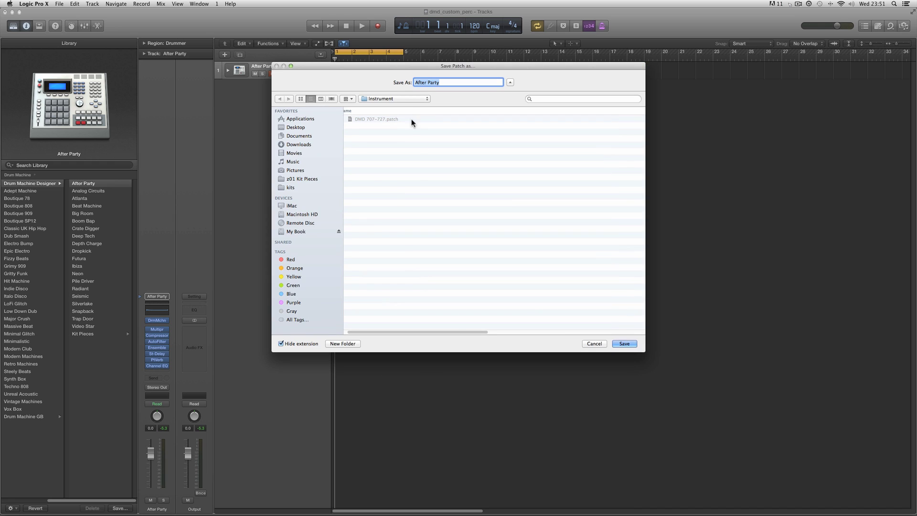
drag(386, 72, 367, 158)
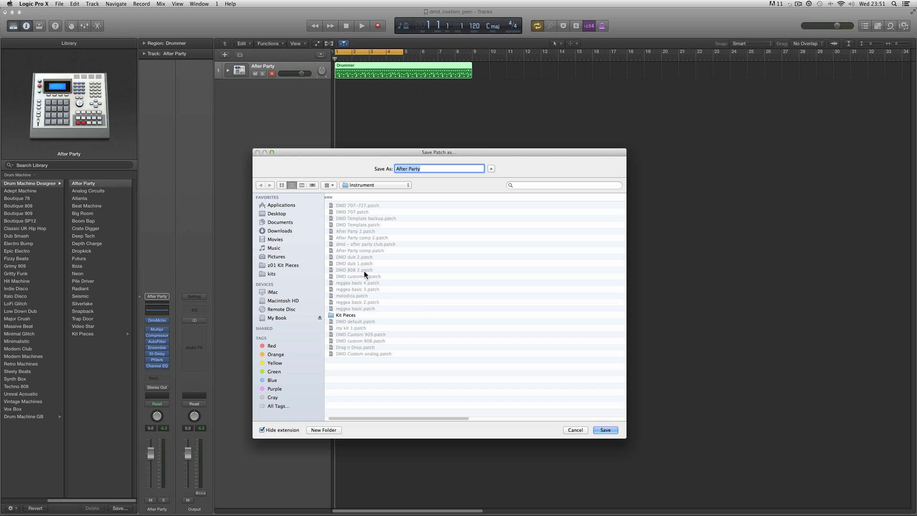
click(355, 225)
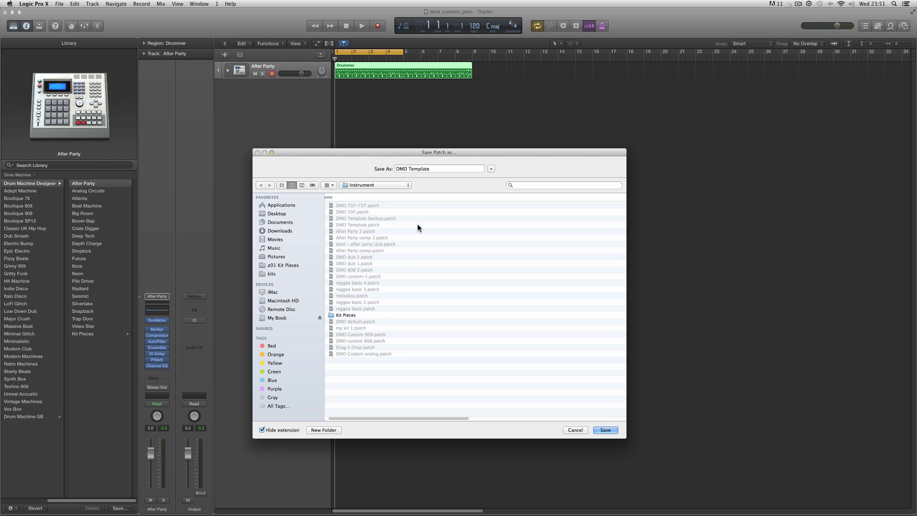
click(429, 169)
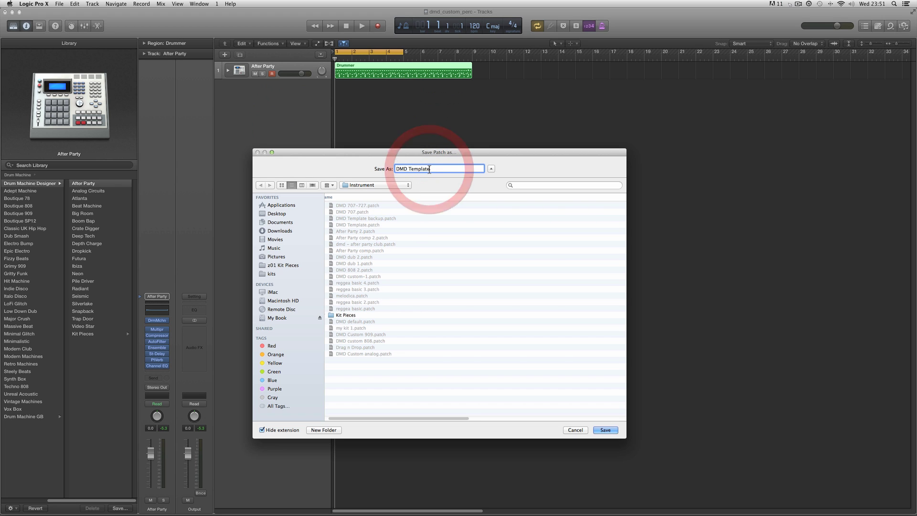
text(2)
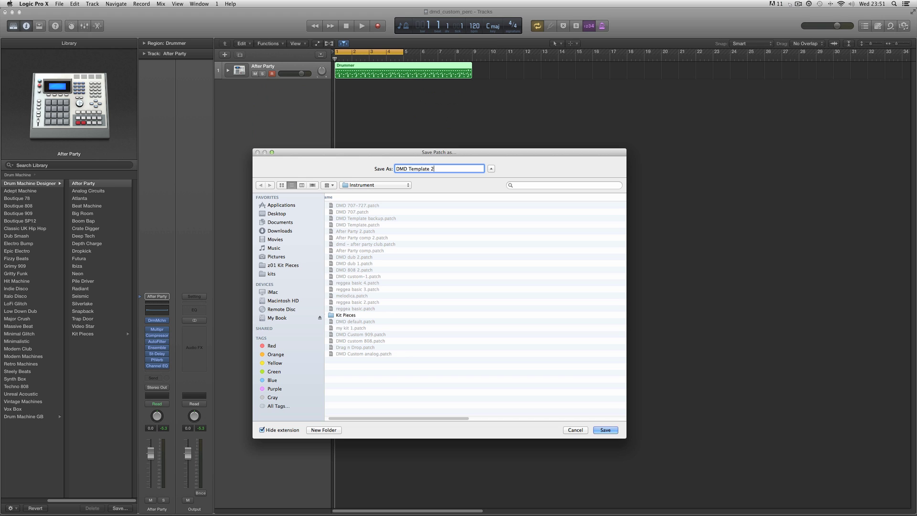
click(602, 430)
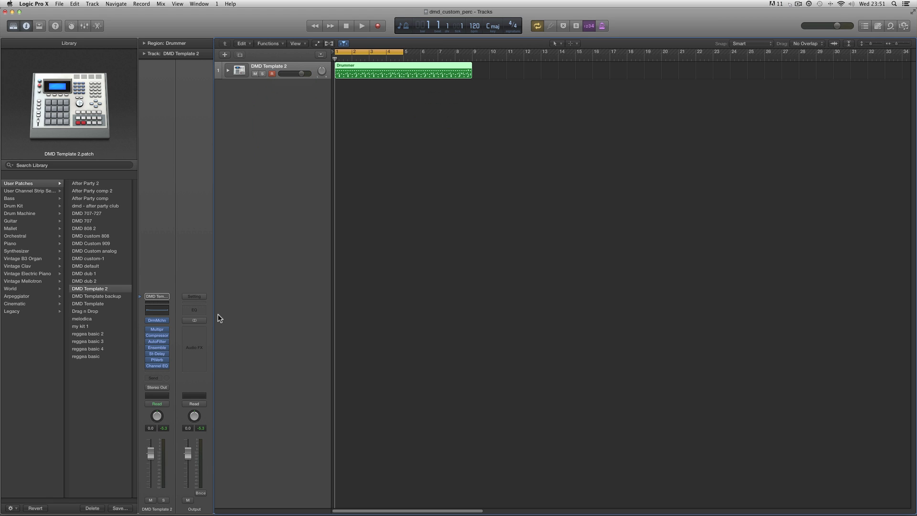
Open Drum Machine Designer for the DMD Template 2 track and look through both pages of drum pads.
click(157, 321)
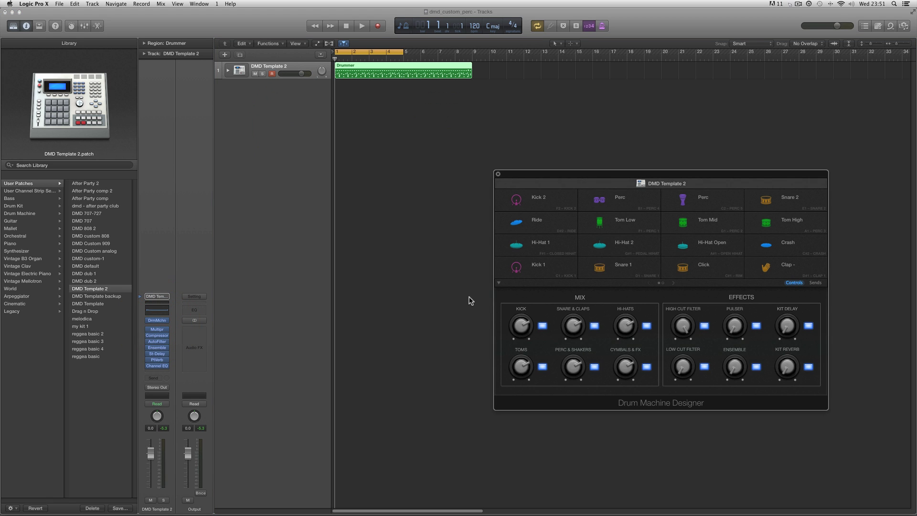
drag(577, 182, 460, 206)
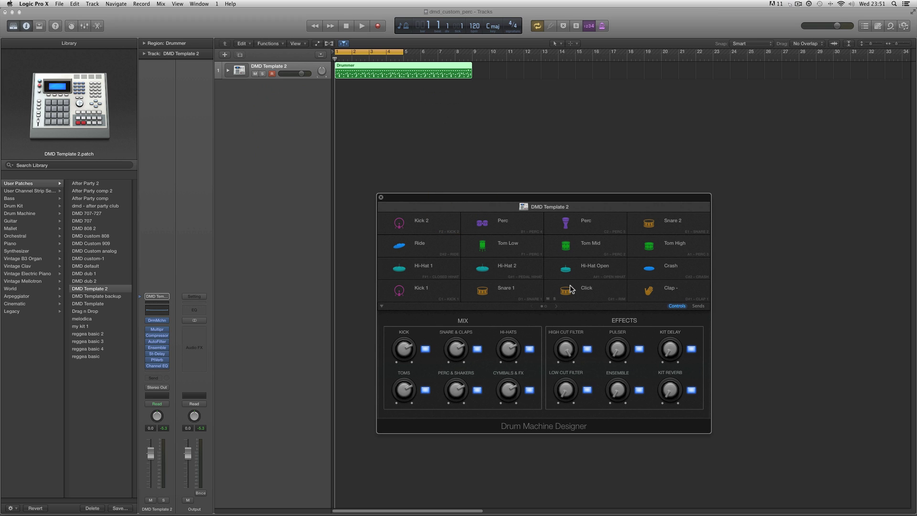
click(555, 307)
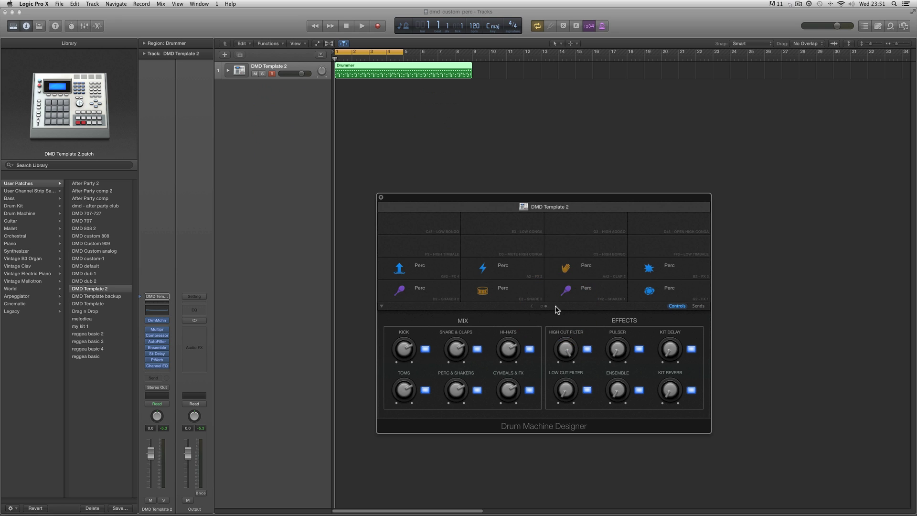
click(532, 307)
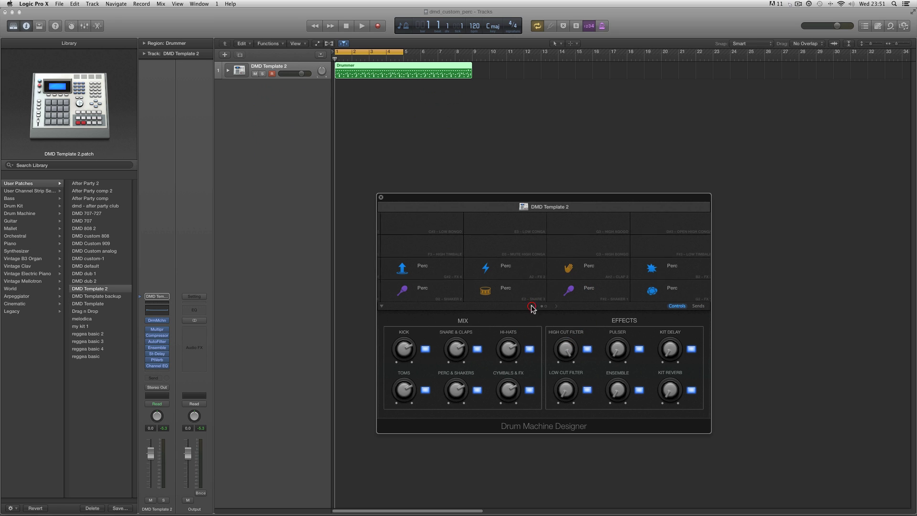
Review the Smart Controls of the Snare 1, Kick 1 and Click pads, trying out the Click pad's Pitch knob.
click(486, 294)
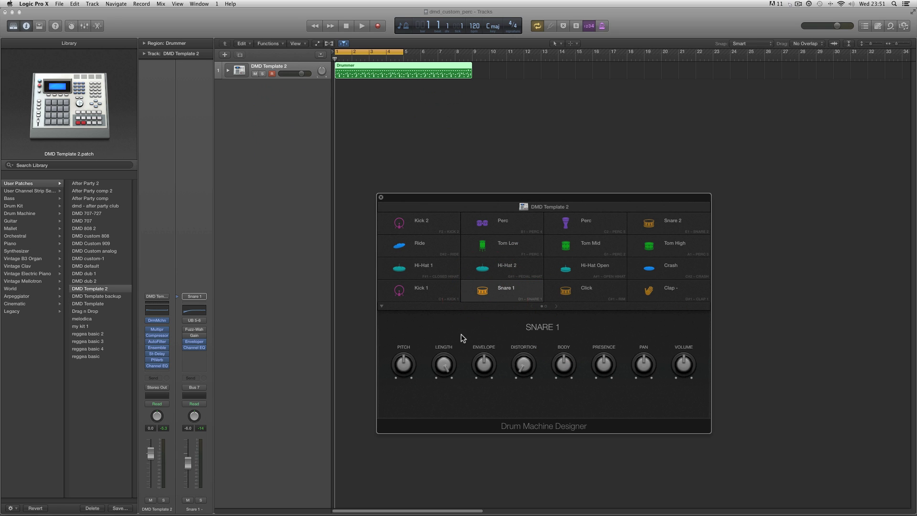
click(430, 296)
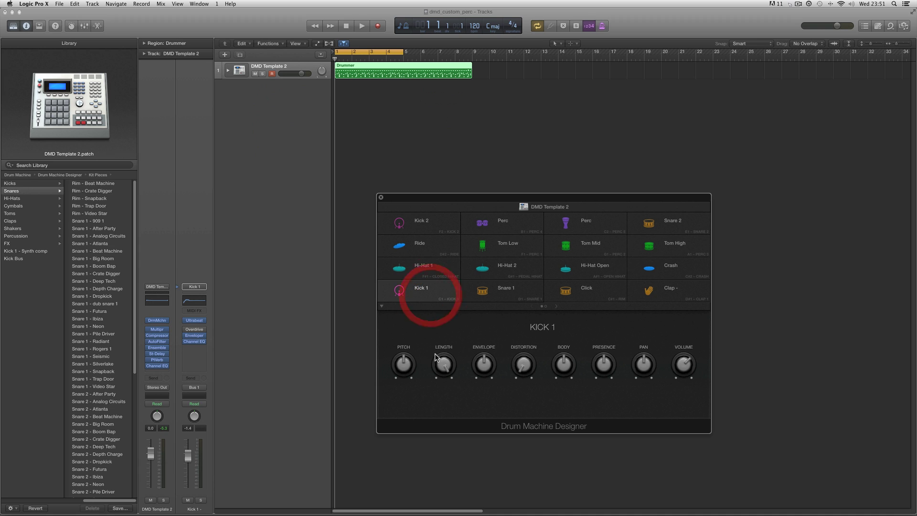
click(514, 295)
click(578, 295)
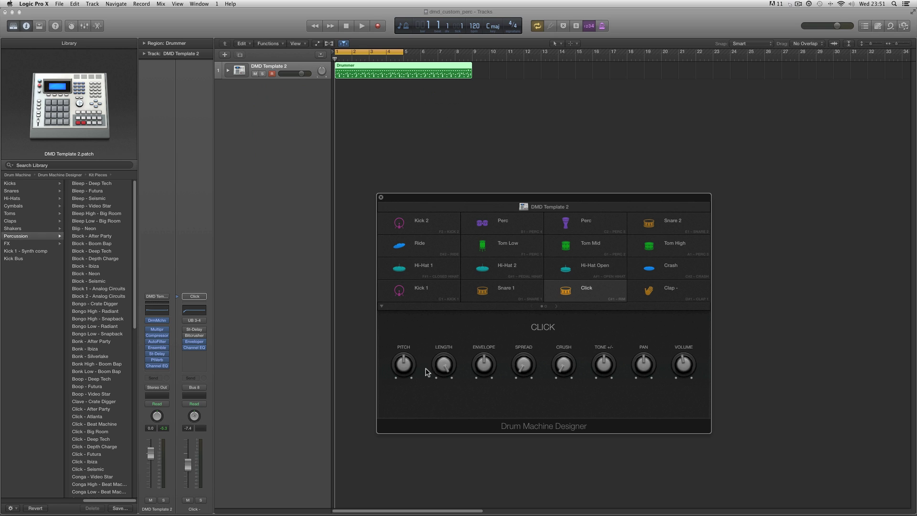
drag(405, 366, 407, 397)
click(404, 366)
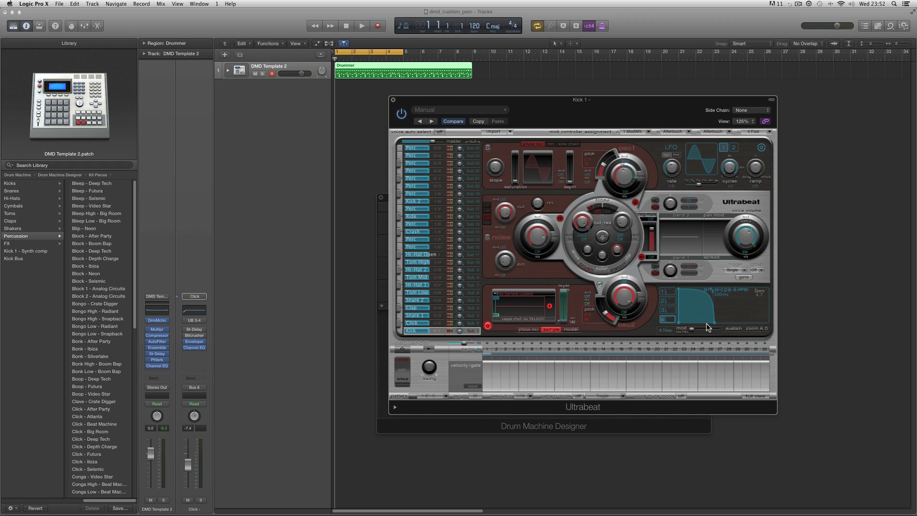
Review the Kick voice's envelope 4 and the voice list in Ultrabeat, and close its window.
mouse_move(717, 323)
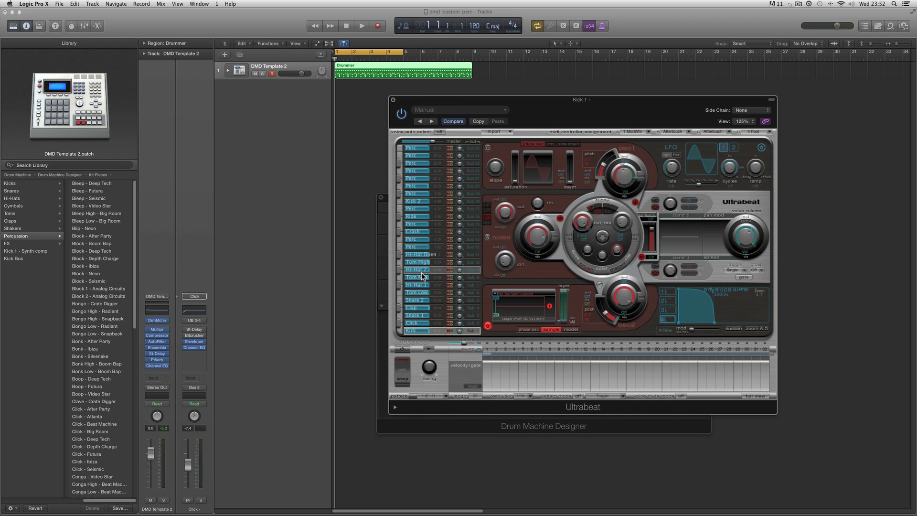
click(393, 100)
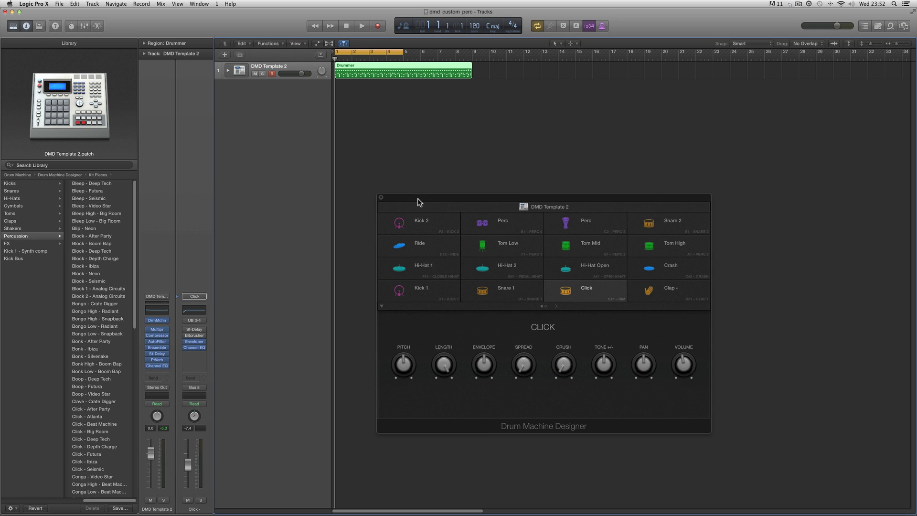
drag(417, 199, 419, 193)
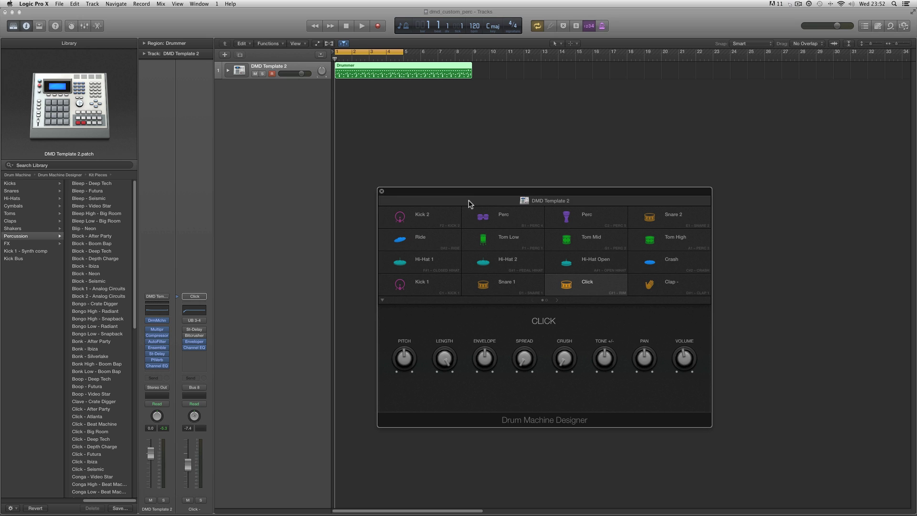
drag(463, 191, 454, 187)
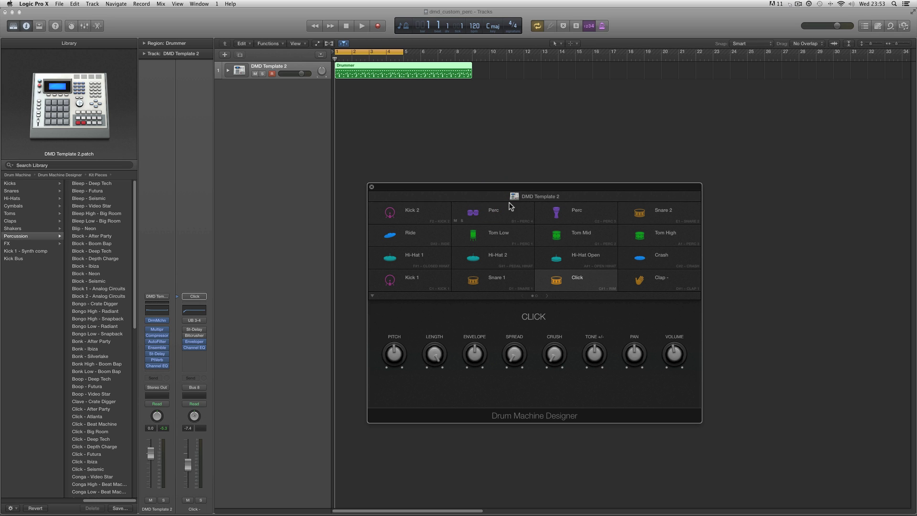
click(516, 187)
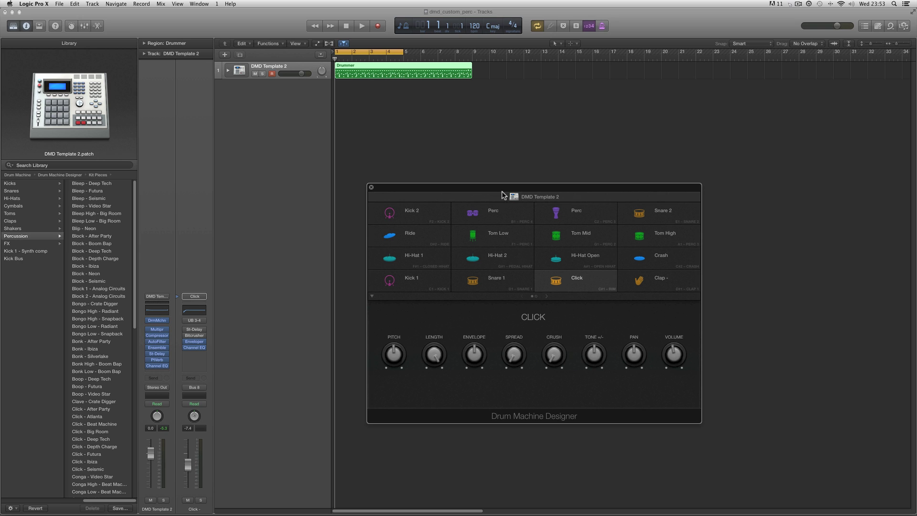
Review the overall Mix and Effects controls of the DMD Template 2 kit, and close Drum Machine Designer.
click(501, 191)
click(505, 196)
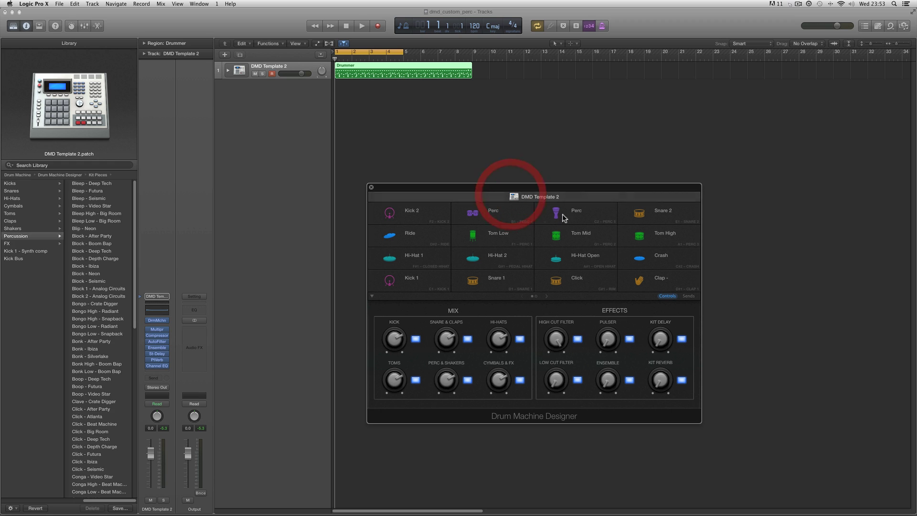
click(505, 197)
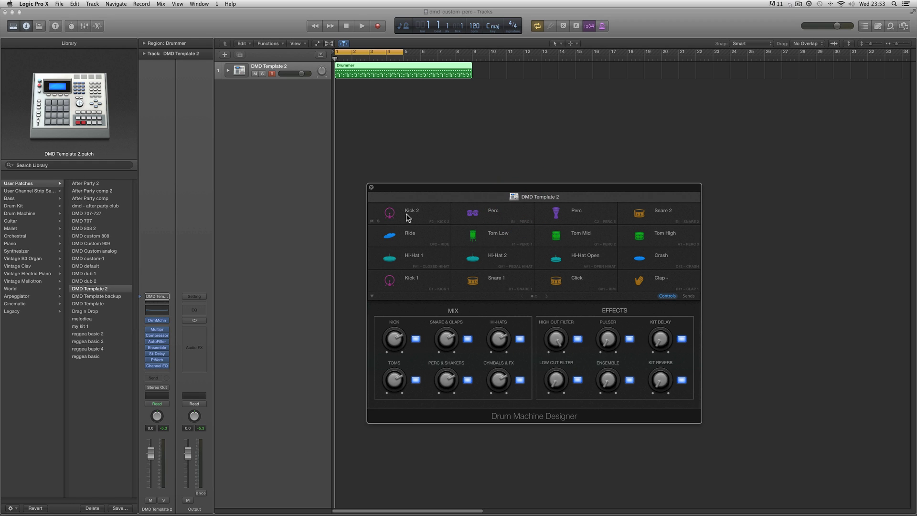
click(371, 187)
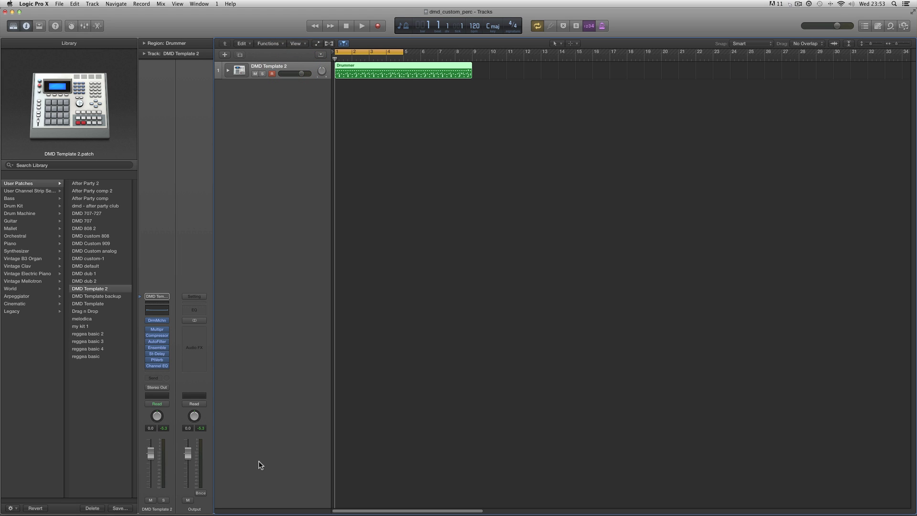
Save the kit as a user patch named DMD Template backup 2 in the Instrument folder, and look through the track's kit-piece subtracks.
click(124, 506)
drag(385, 70, 390, 174)
click(393, 229)
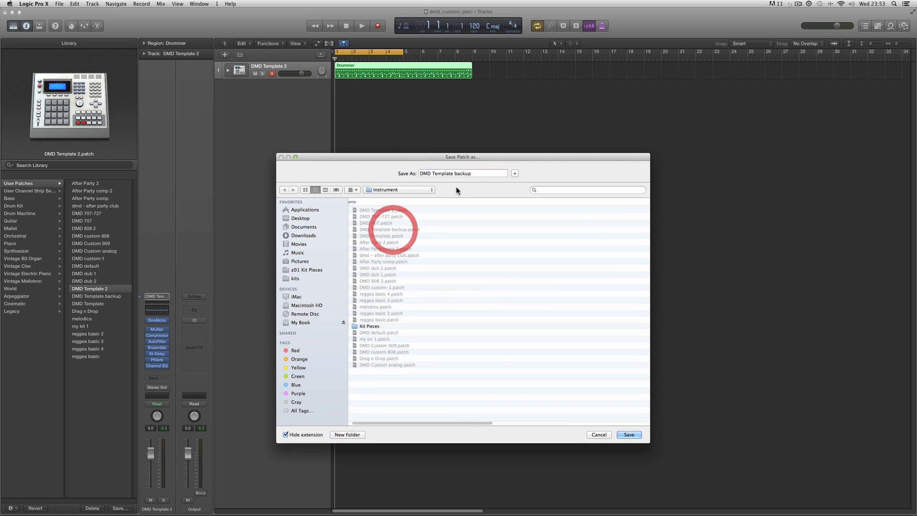
click(473, 173)
text(2)
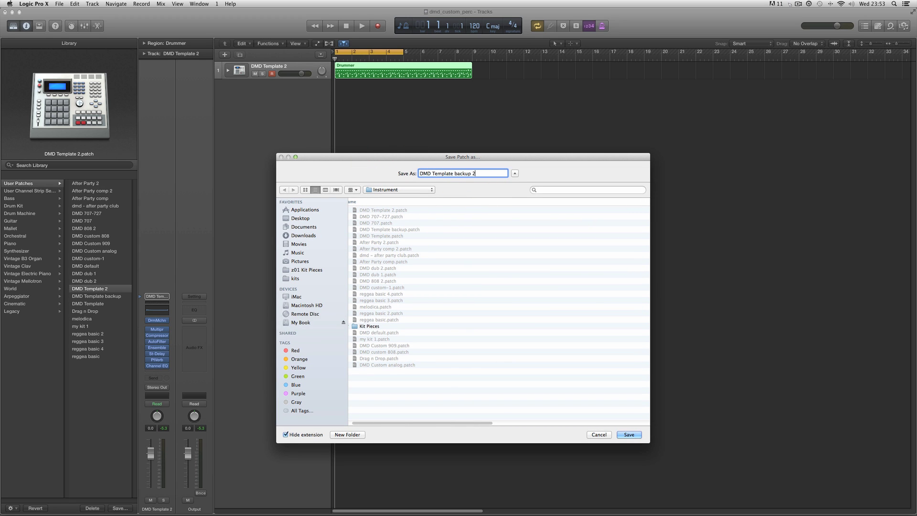
click(627, 435)
click(629, 434)
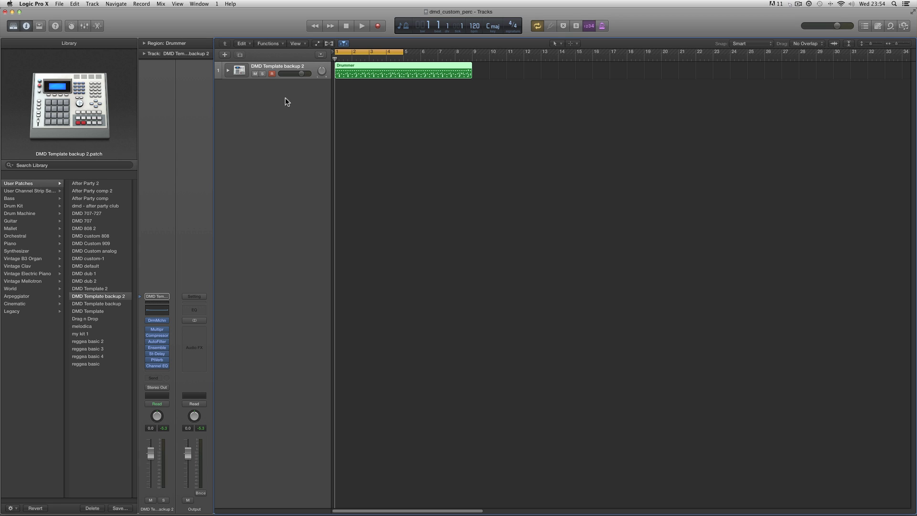
click(229, 71)
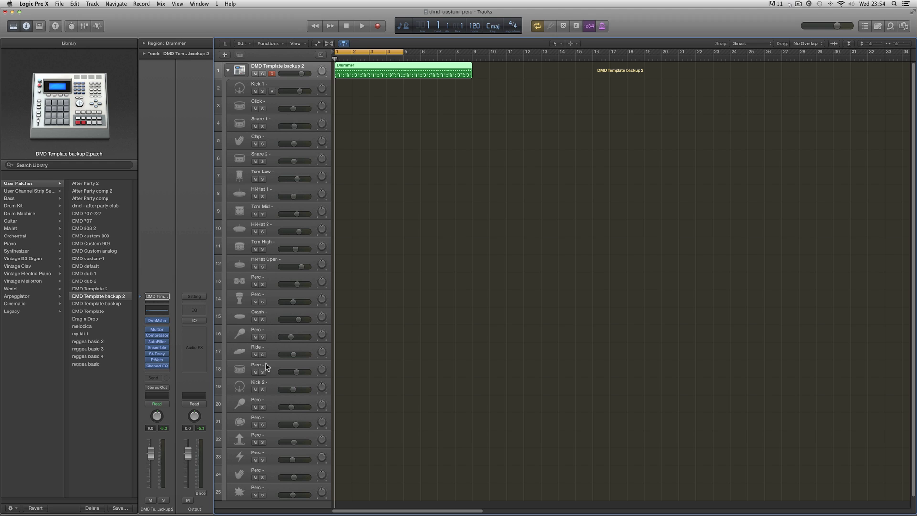
click(228, 70)
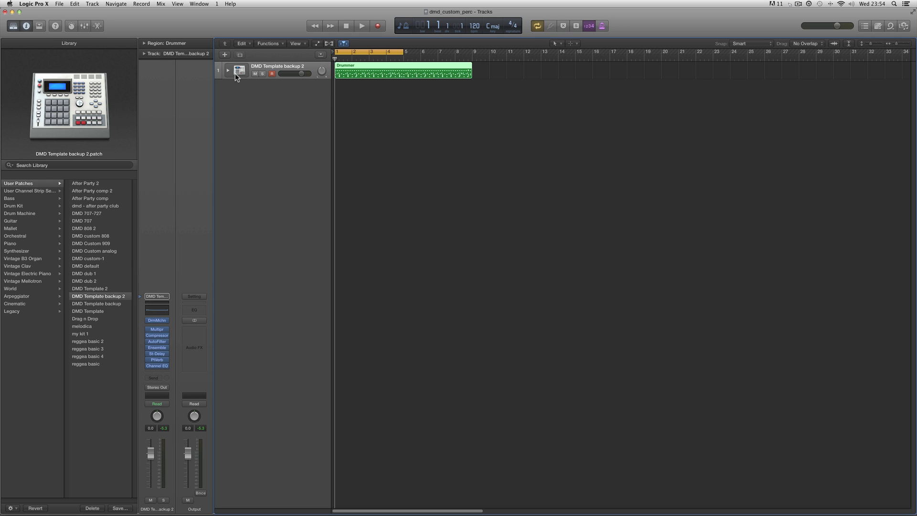
Load the factory After Party kit from the library's Drum Machine Designer category onto the track.
click(30, 213)
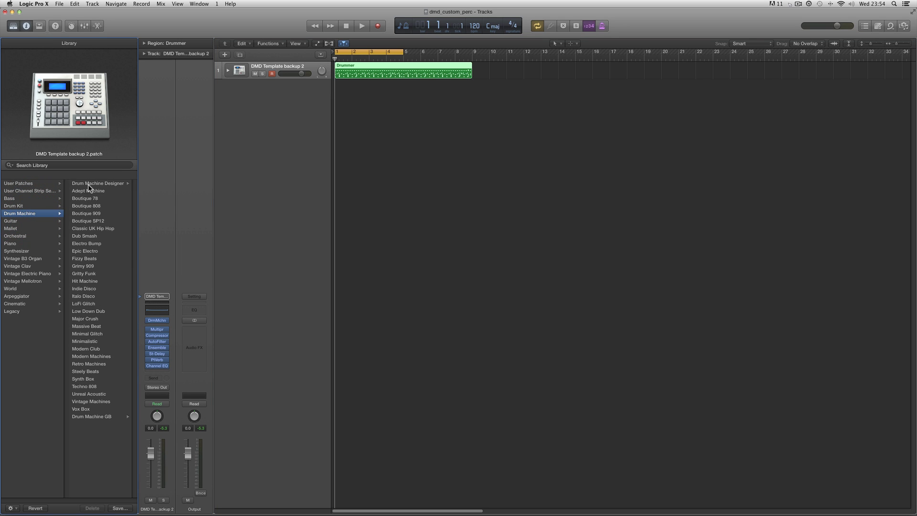
click(88, 184)
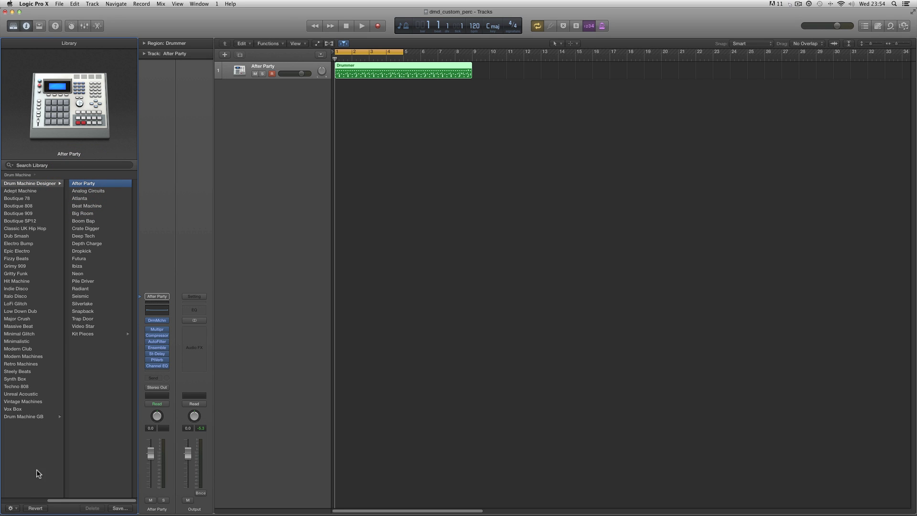
Reload the DMD Template 2 user patch on the track, check its pads and controls in Drum Machine Designer, and close the window.
click(10, 500)
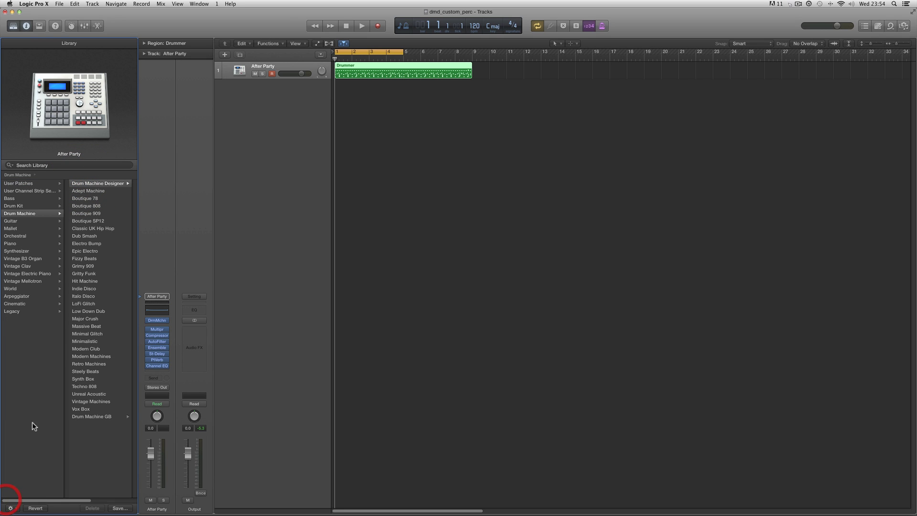
click(22, 184)
click(100, 288)
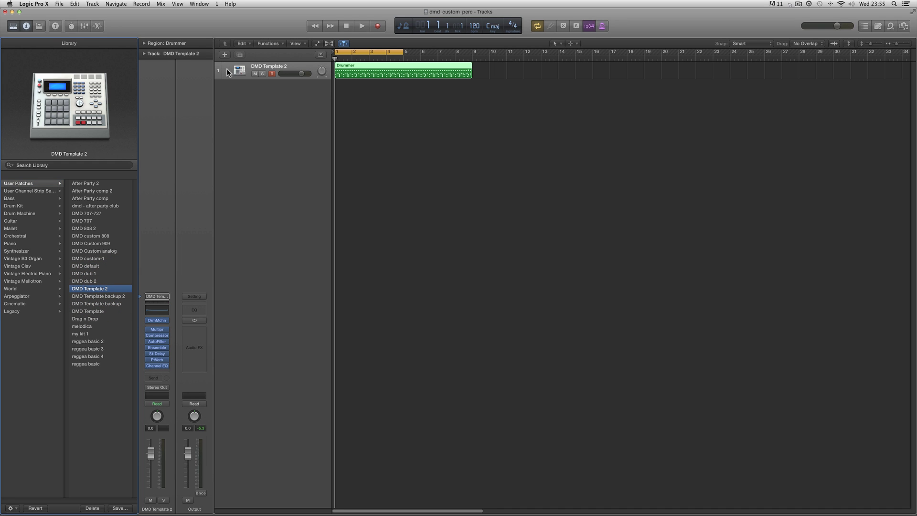
click(157, 320)
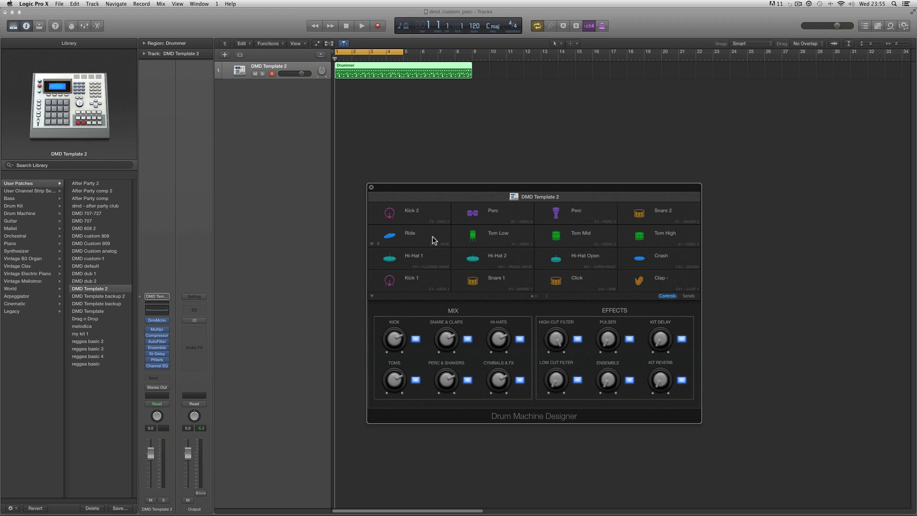
click(371, 188)
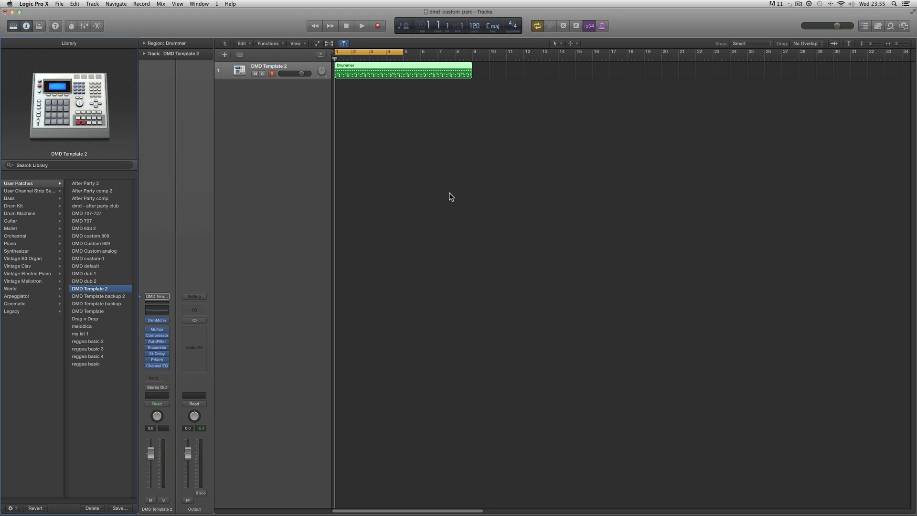